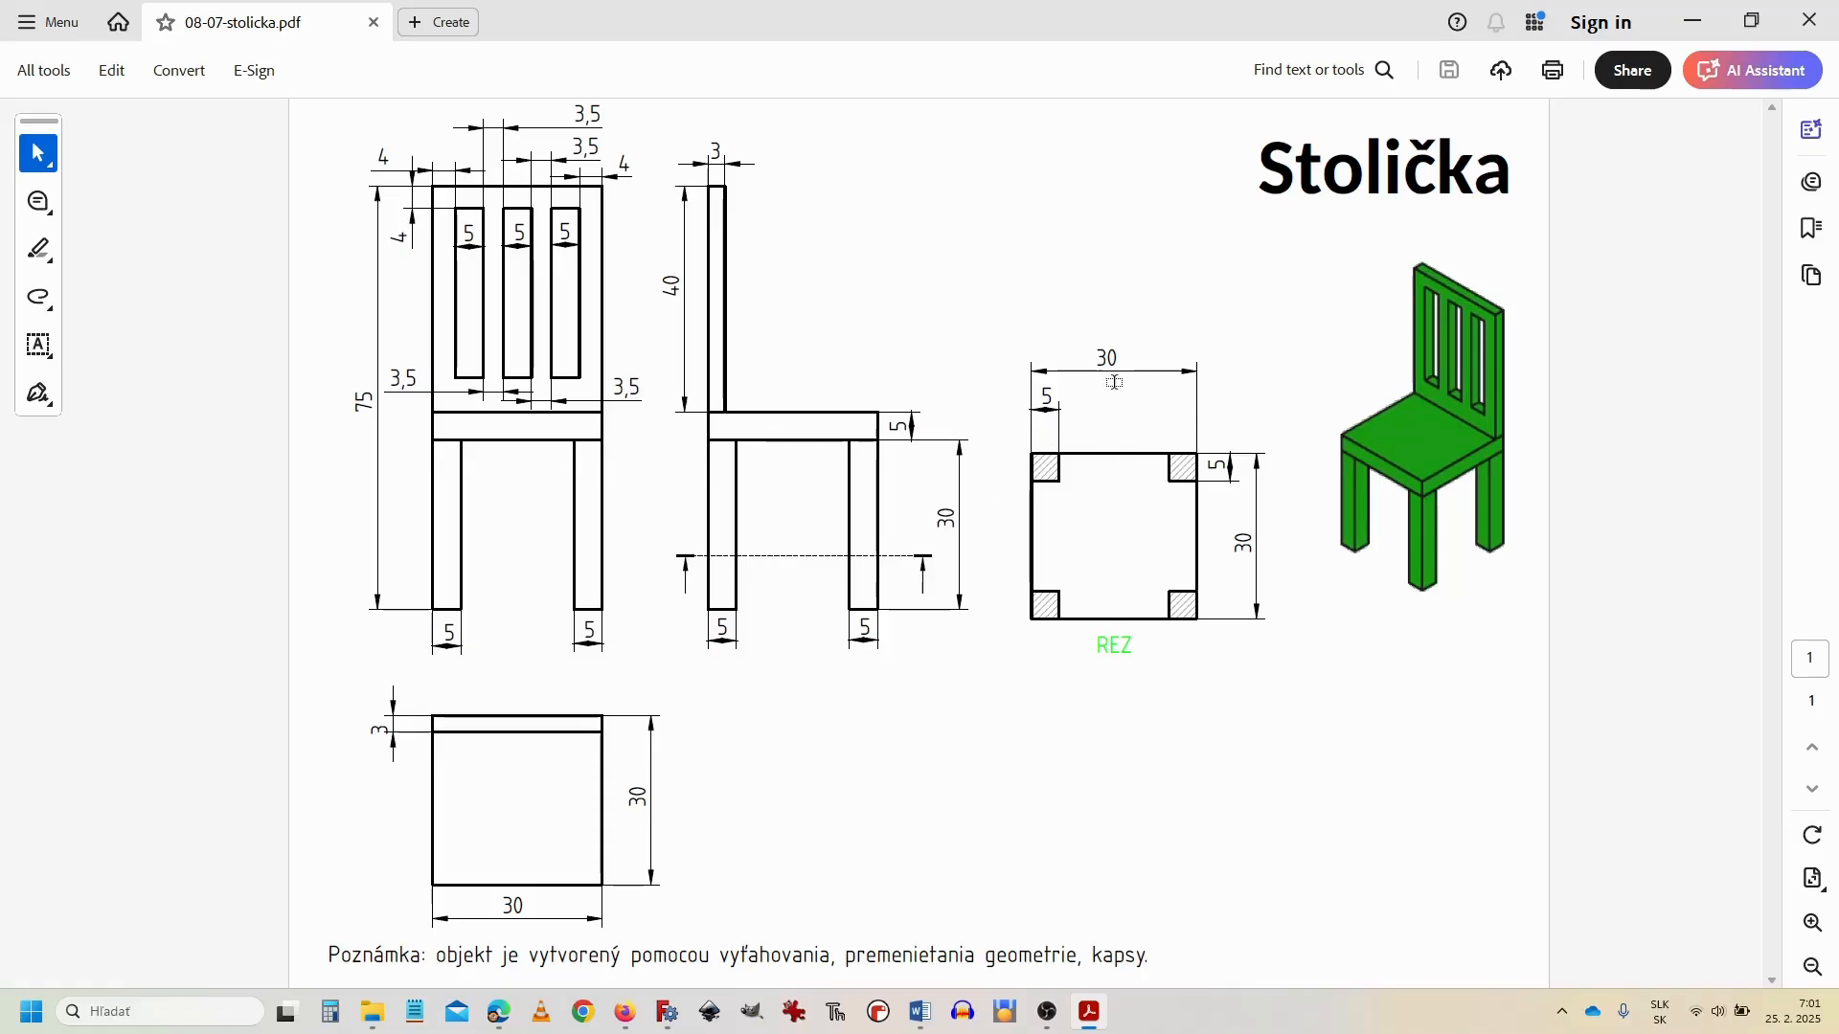
Step: Switch to FreeCAD and sketch a rectangle about 61 by 40 mm with one corner on the origin
key("alt+Tab")
left_click(144, 126)
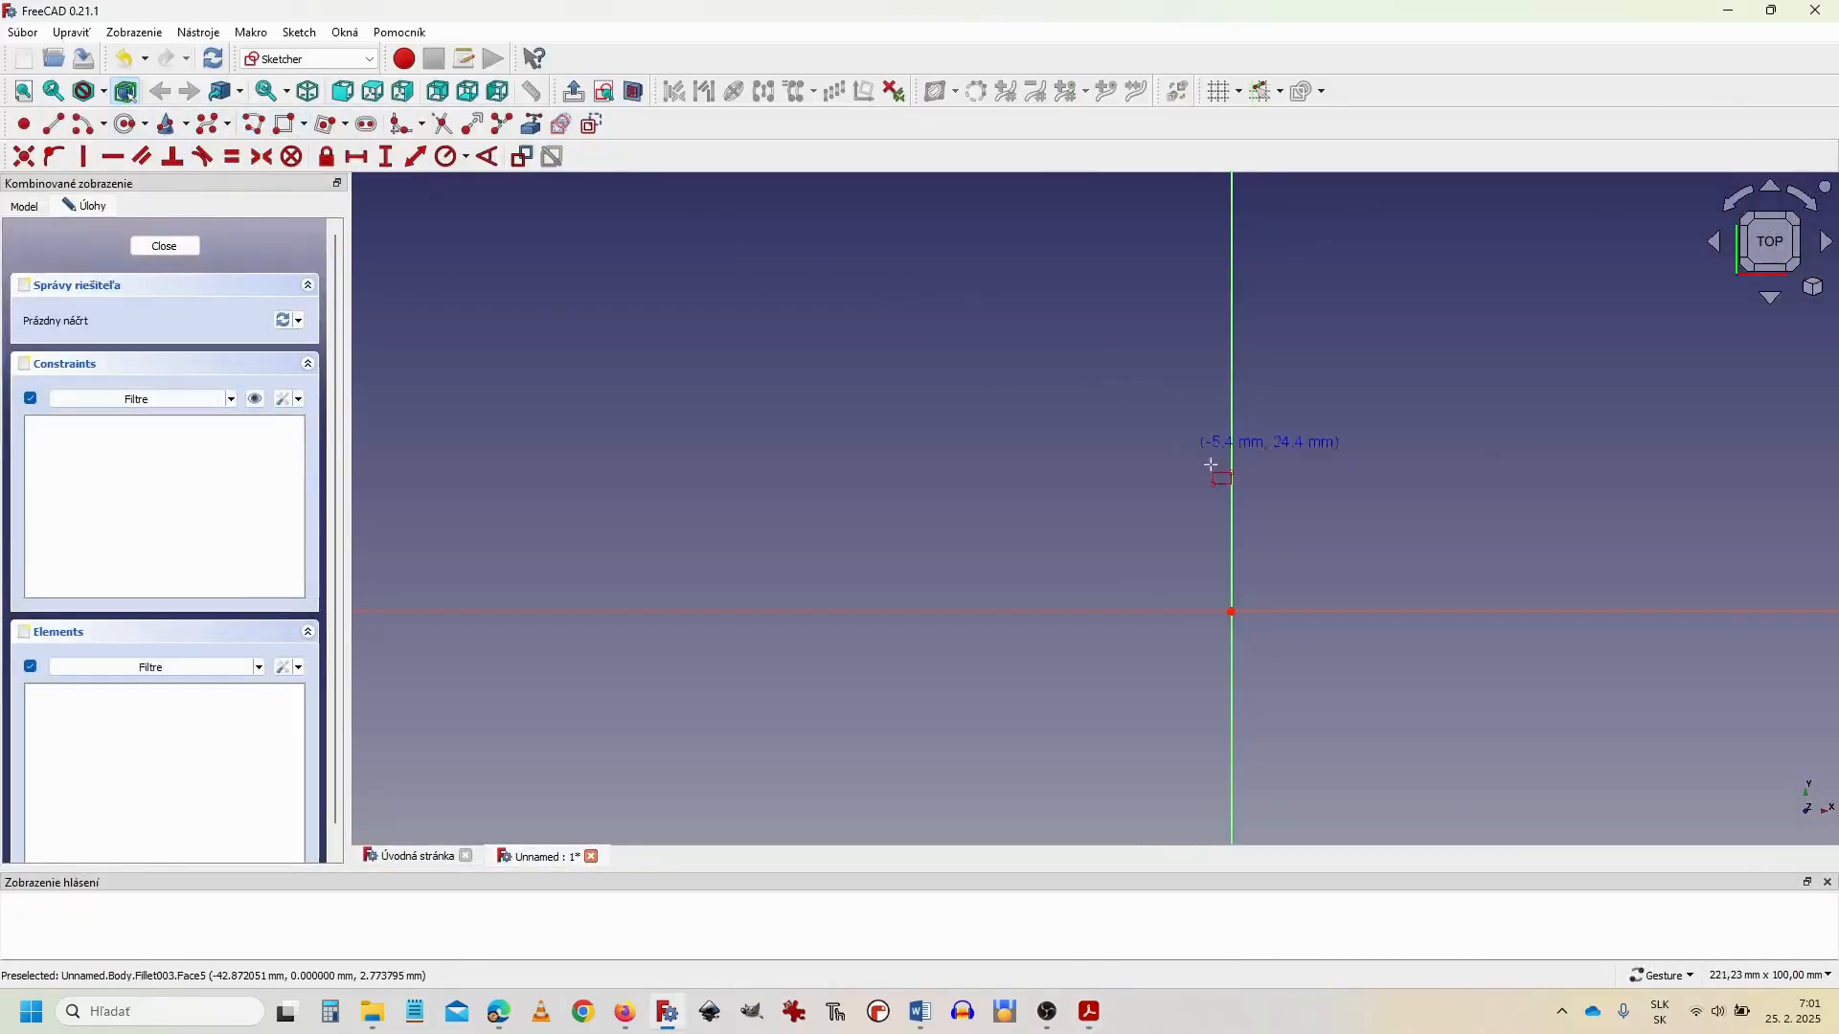
left_click(1233, 612)
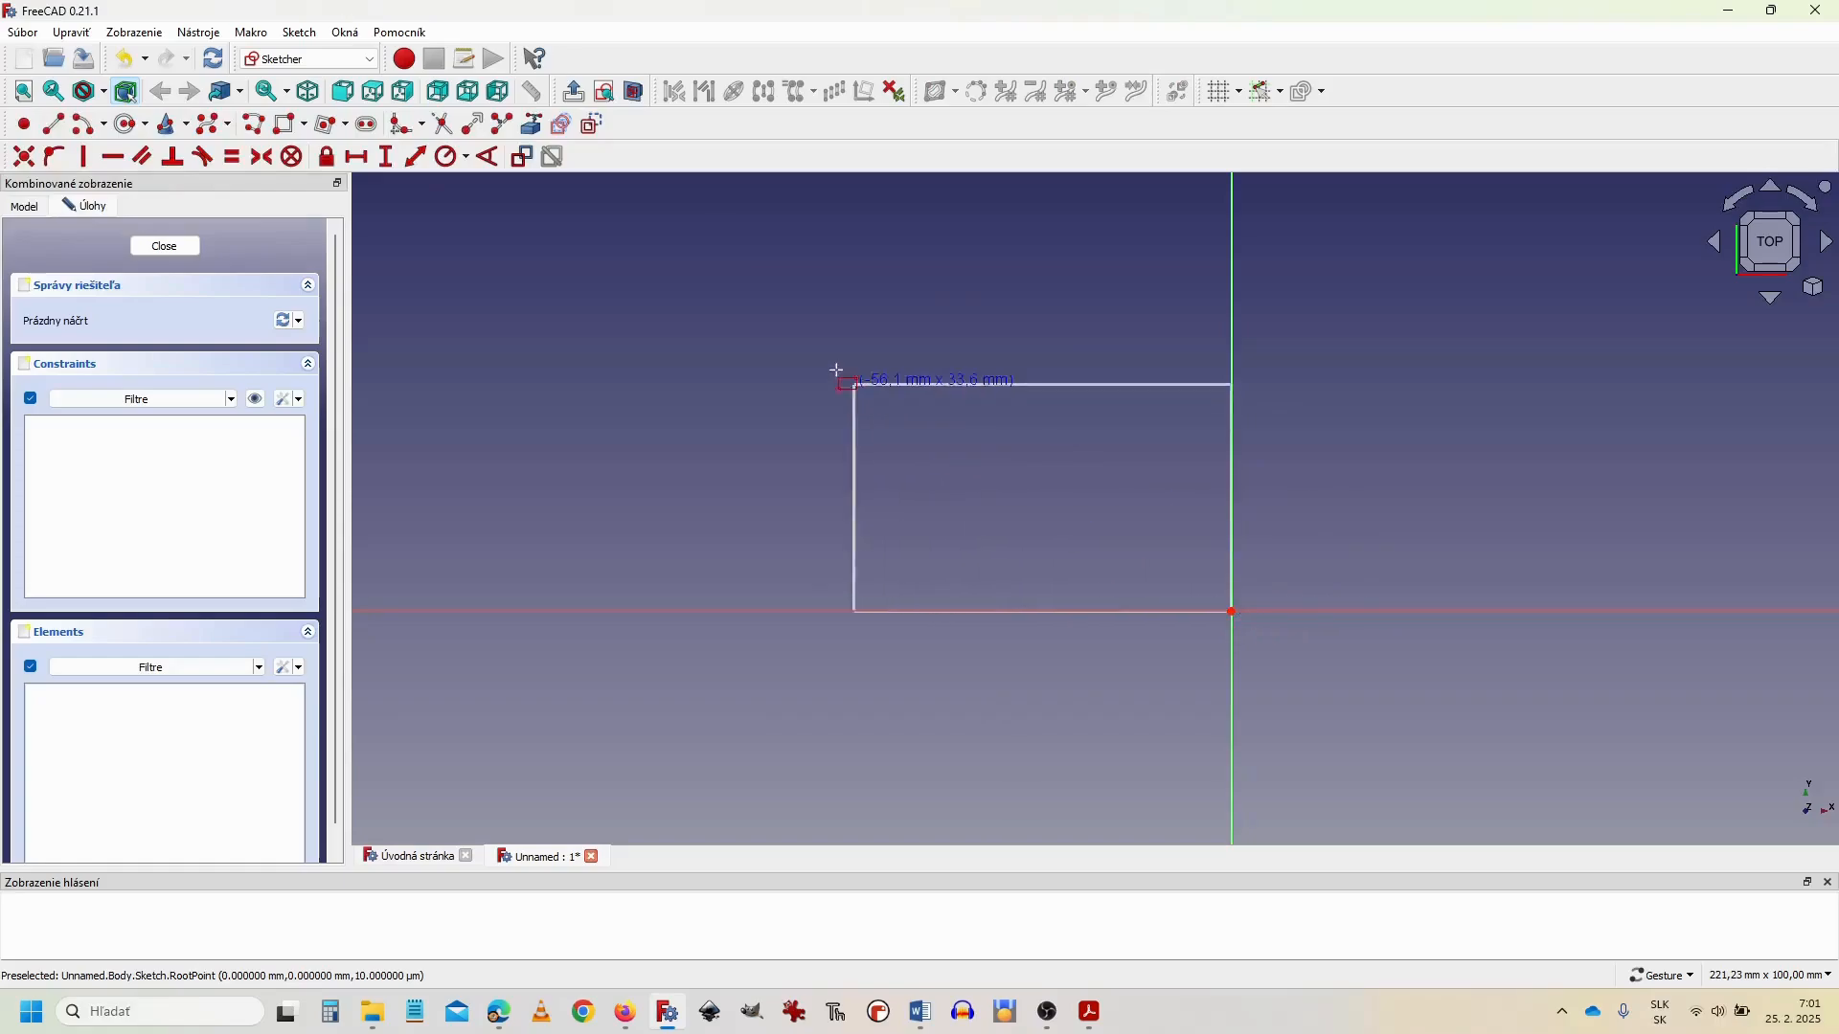
left_click(821, 342)
Step: Constrain the rectangle's height and width to 30 mm each
left_click(387, 158)
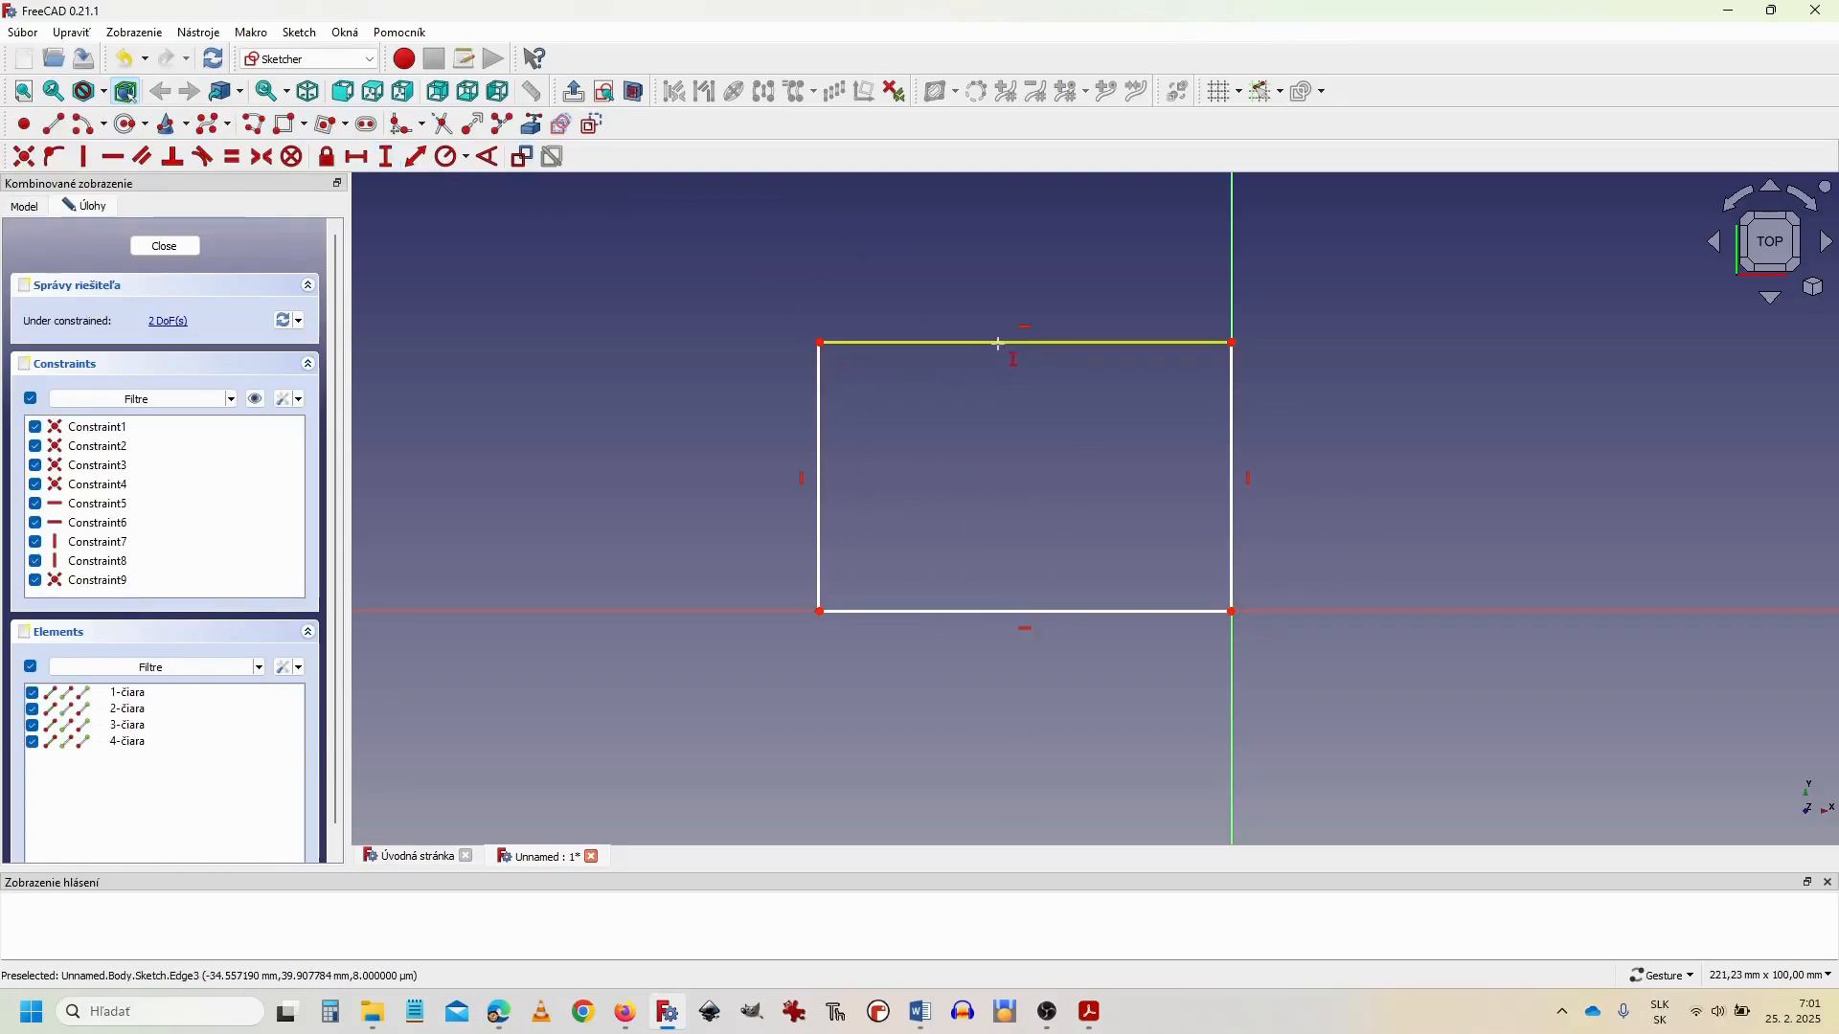
left_click(821, 435)
type("30")
key("Return")
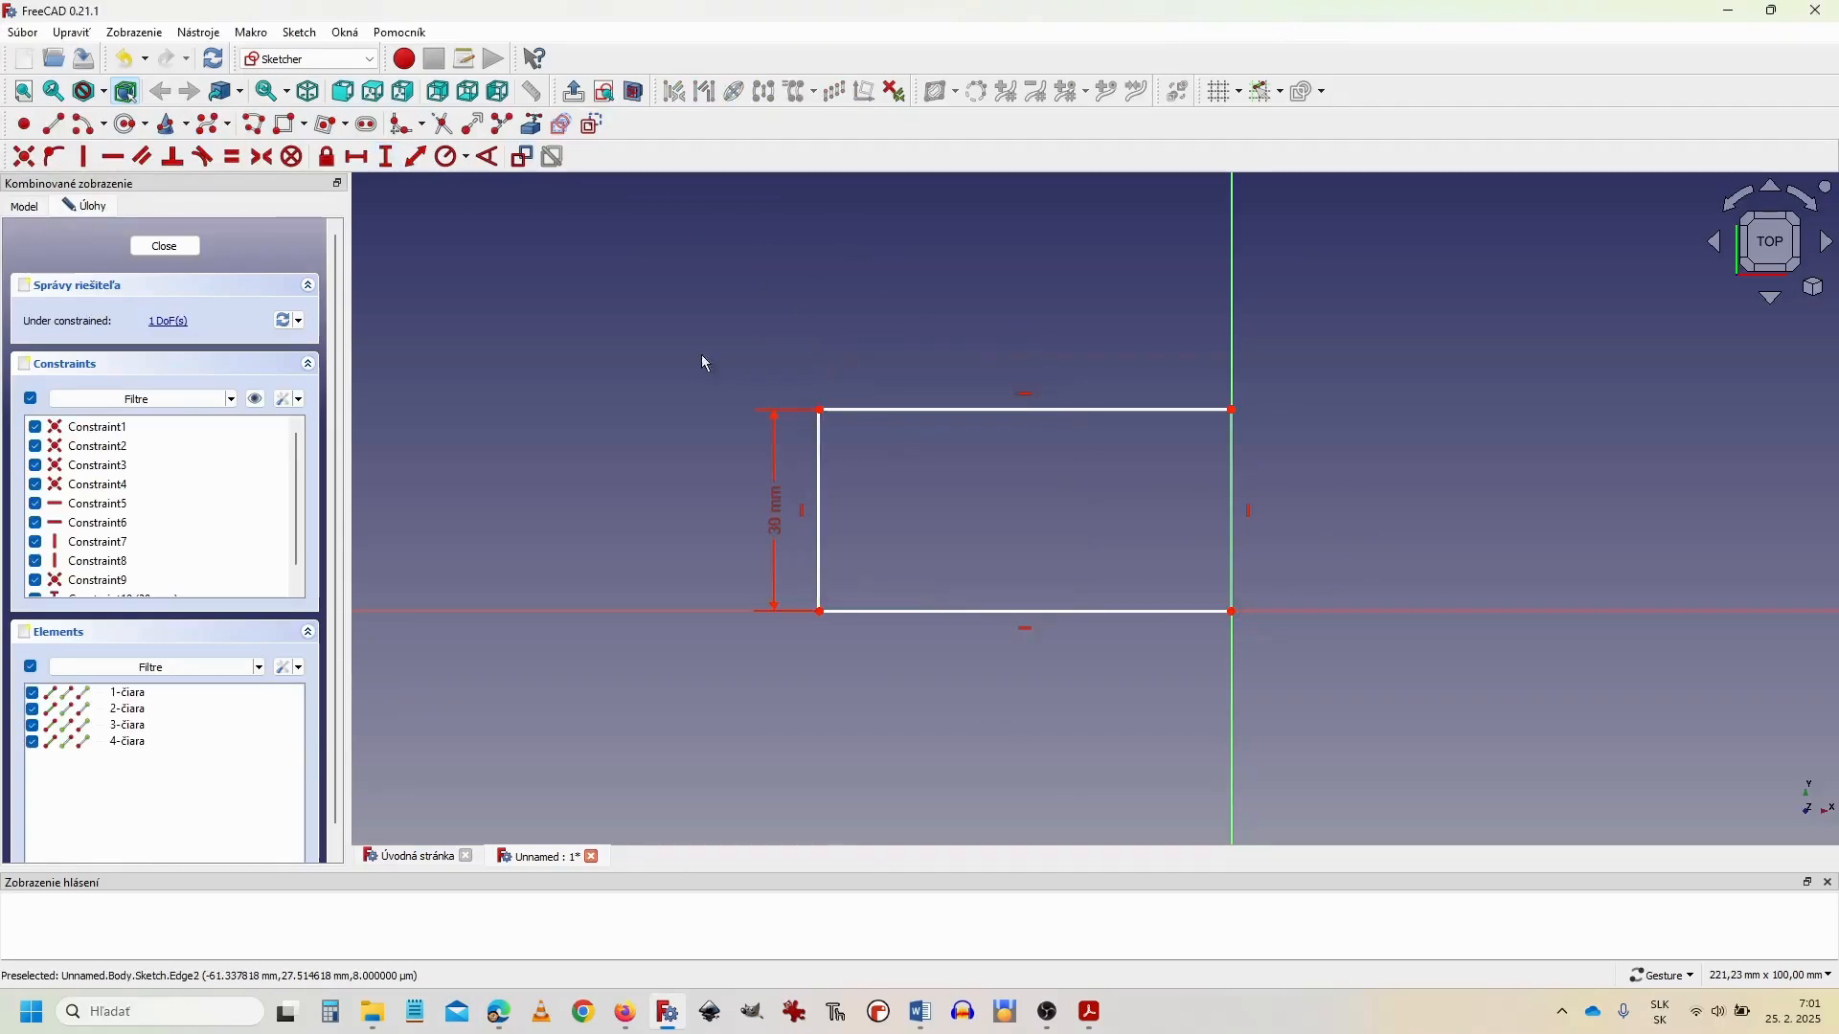
left_click(943, 411)
type("30")
key("Return")
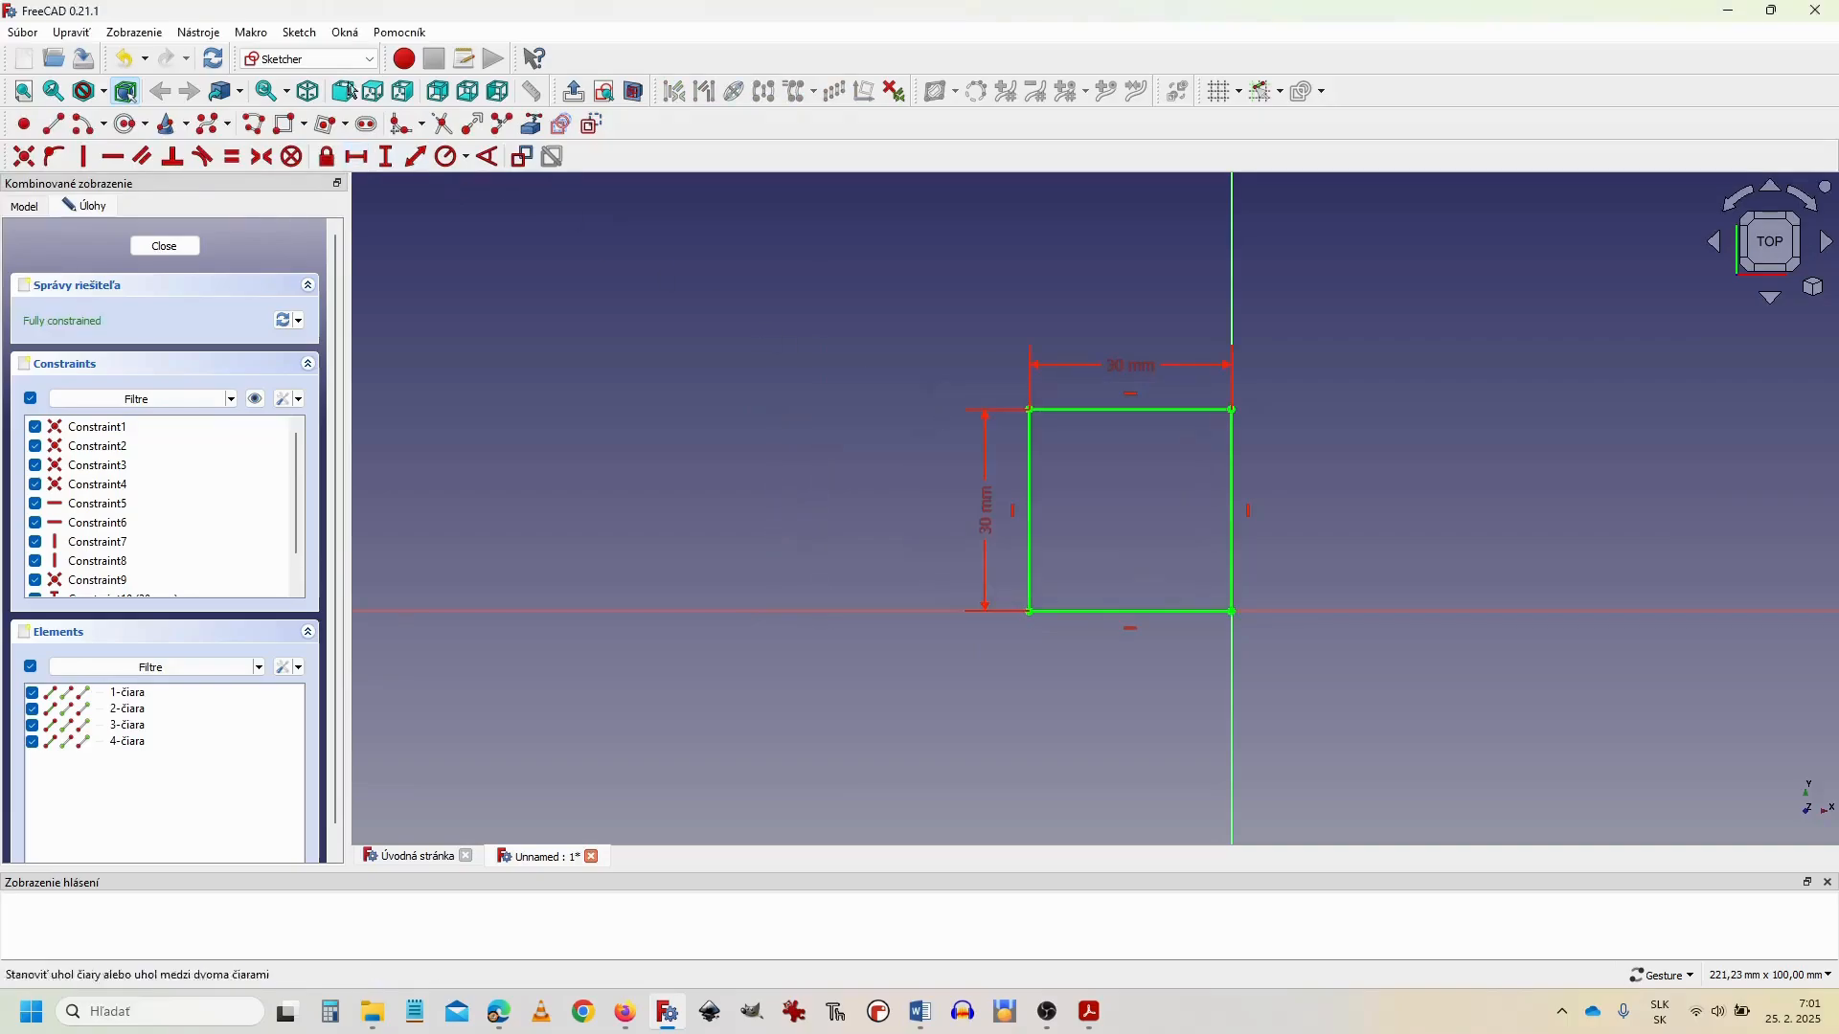
Step: Close the sketch and pad the square profile 5 mm to form the chair seat
left_click(153, 247)
left_click(77, 257)
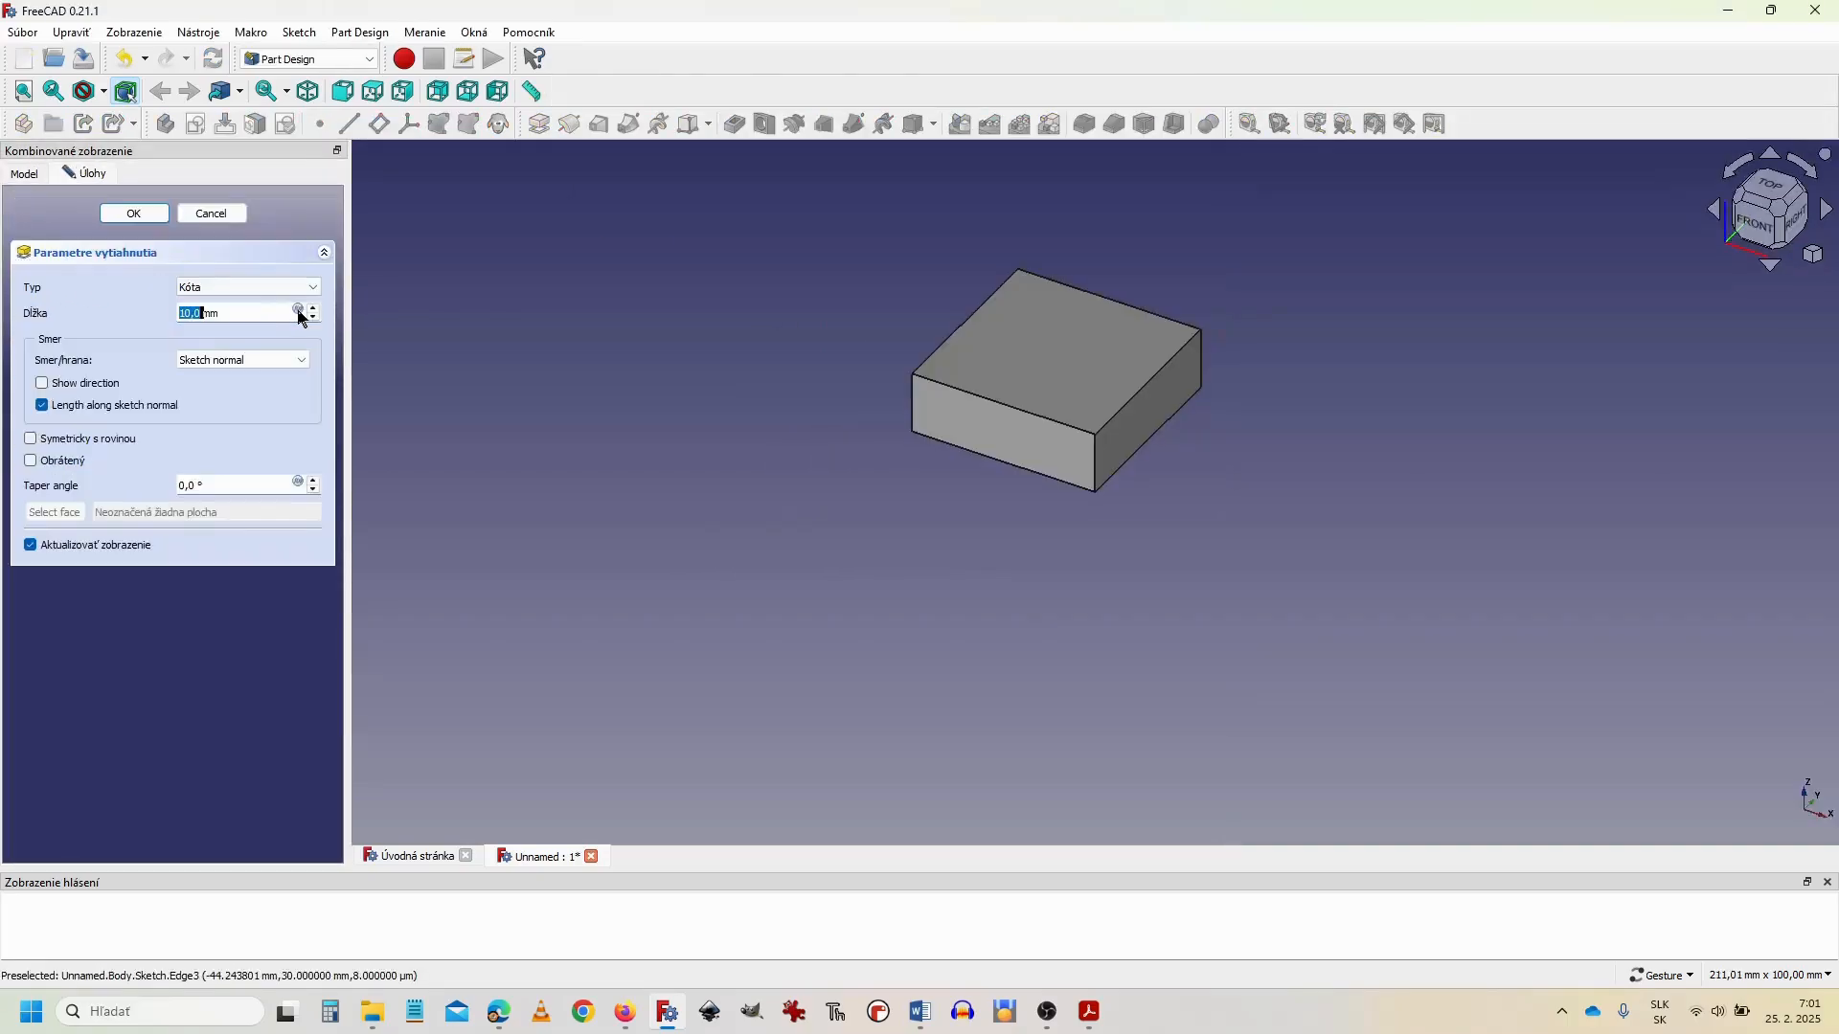
key("Return")
left_click_drag(640, 534, 964, 348)
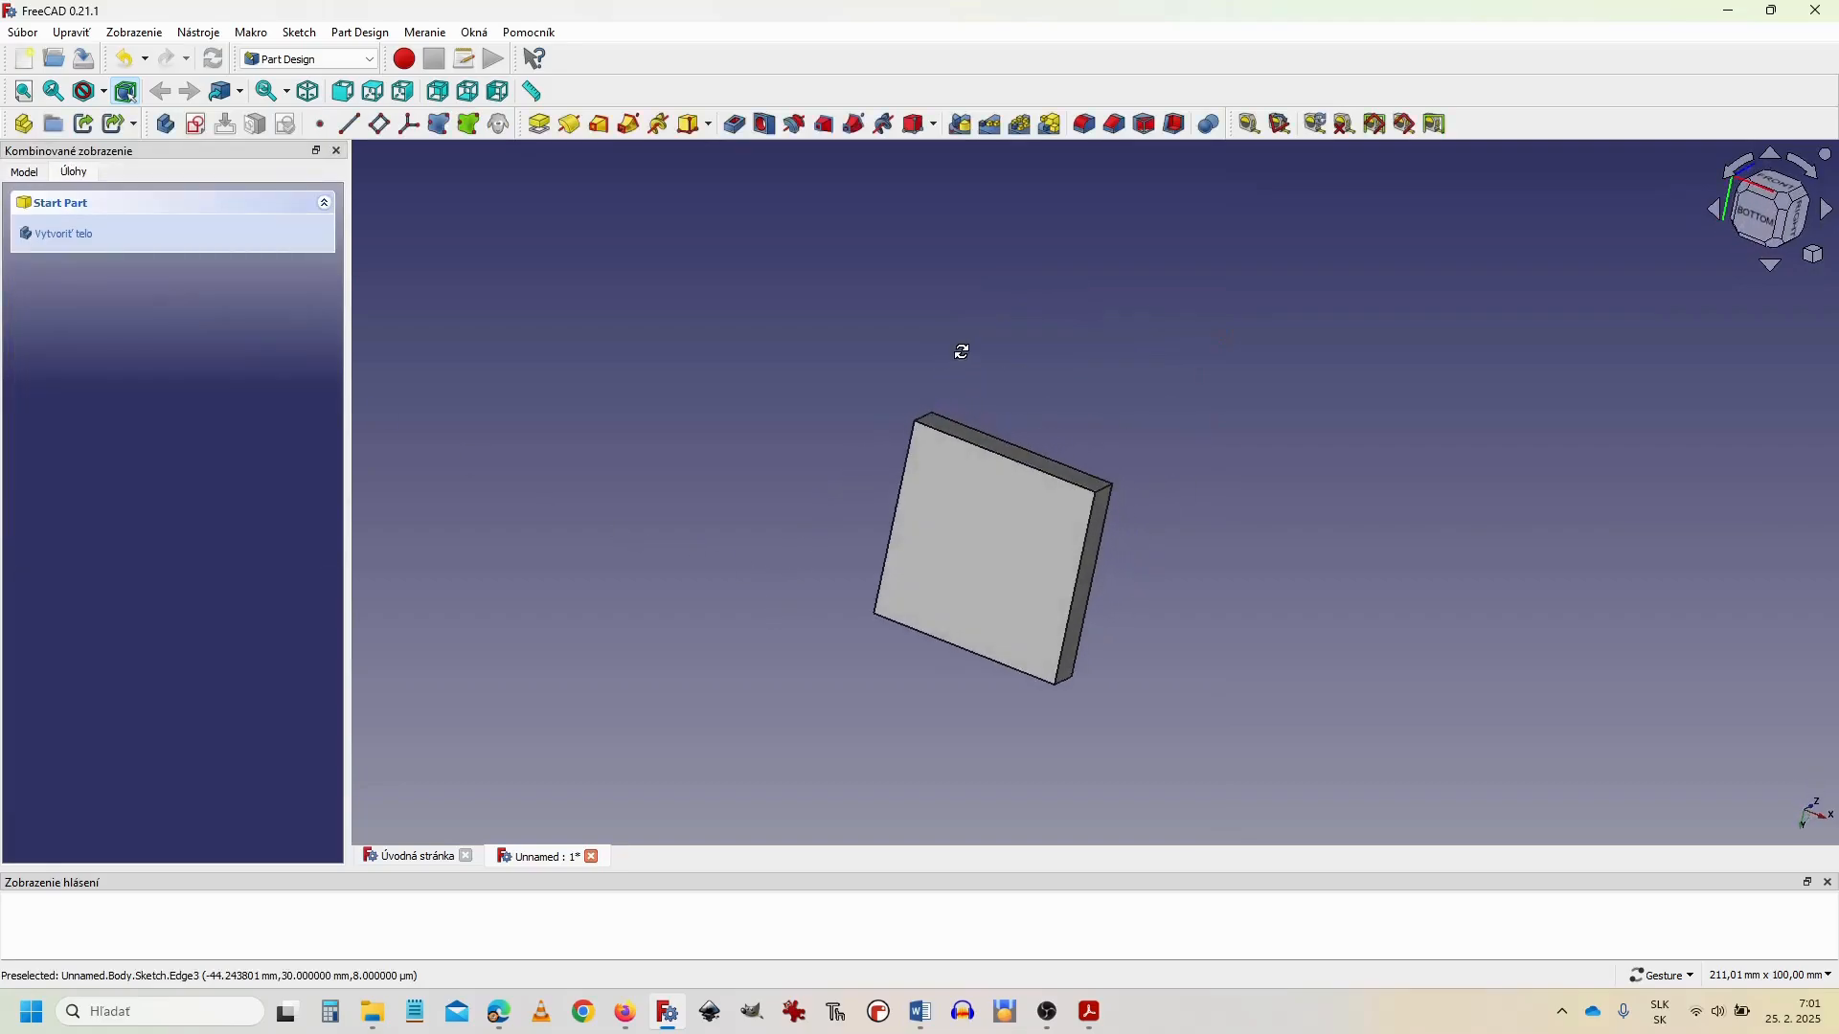
left_click(948, 583)
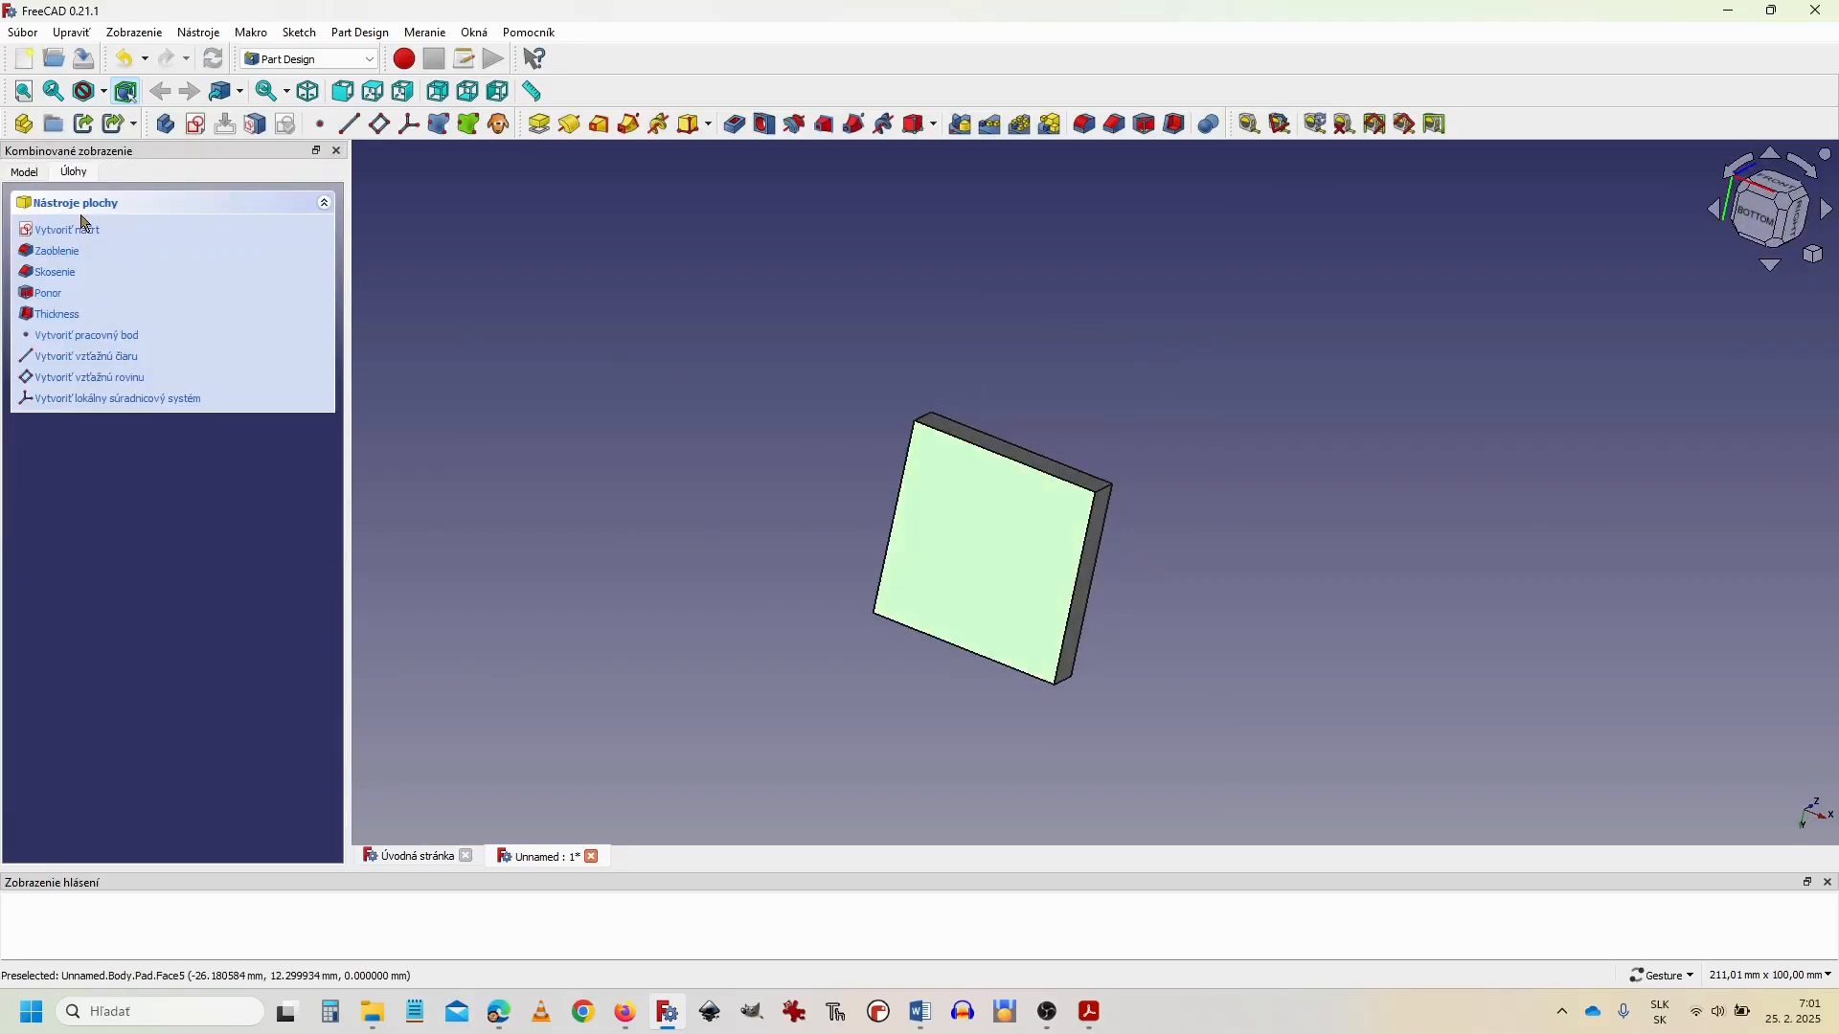
left_click(77, 249)
left_click(213, 214)
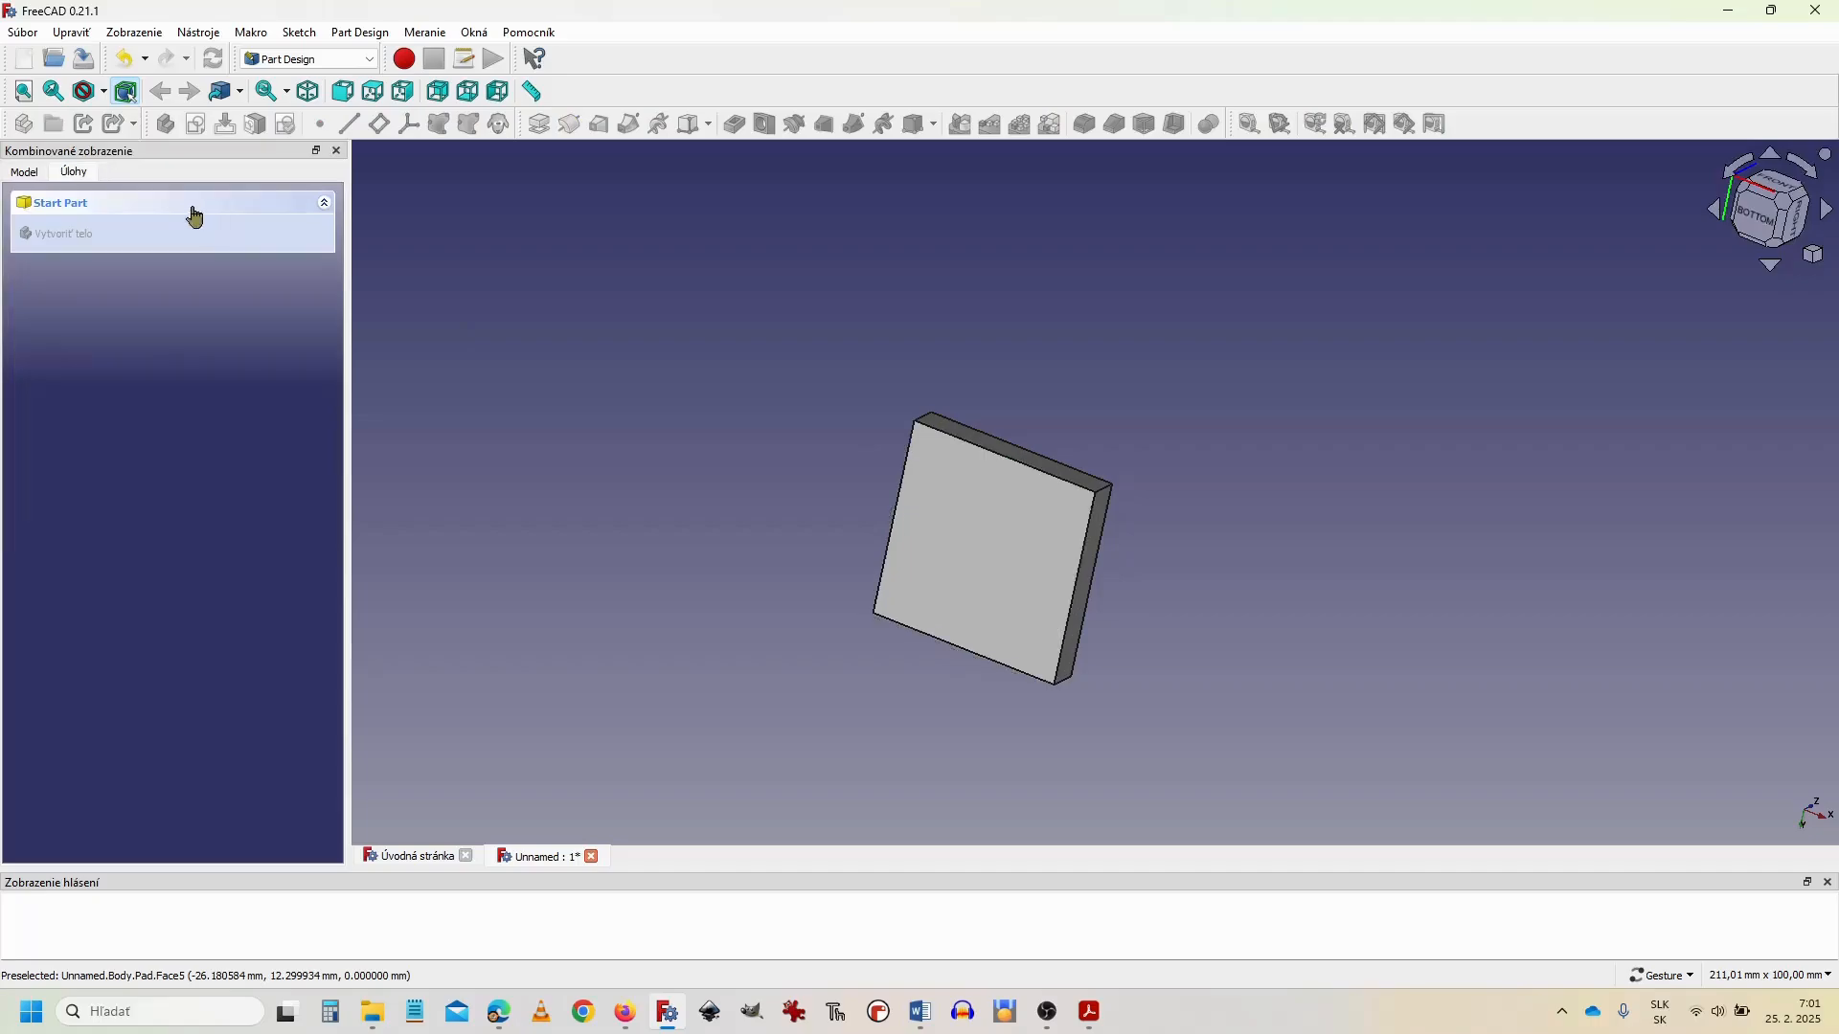
Step: Start a new sketch on the seat's underside and link its two edges lying off the sketch axes as external geometry
left_click(969, 587)
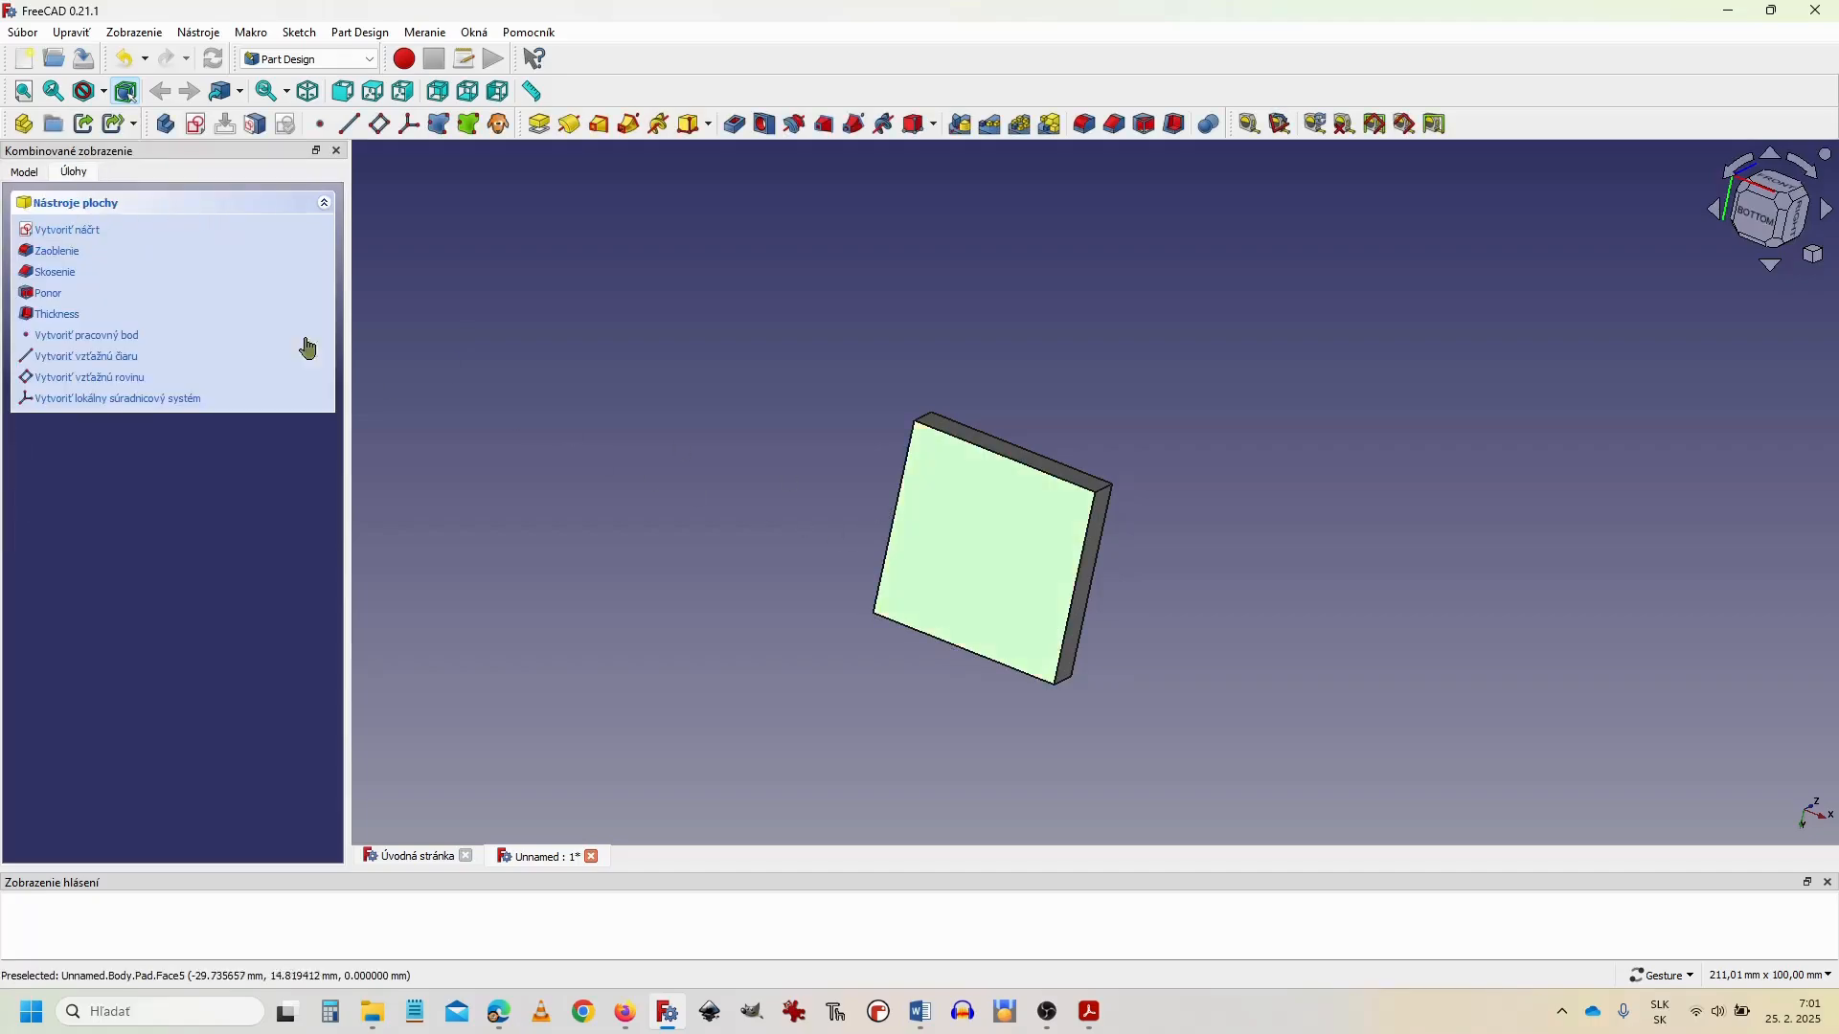
left_click(84, 231)
right_click_drag(753, 231, 747, 224)
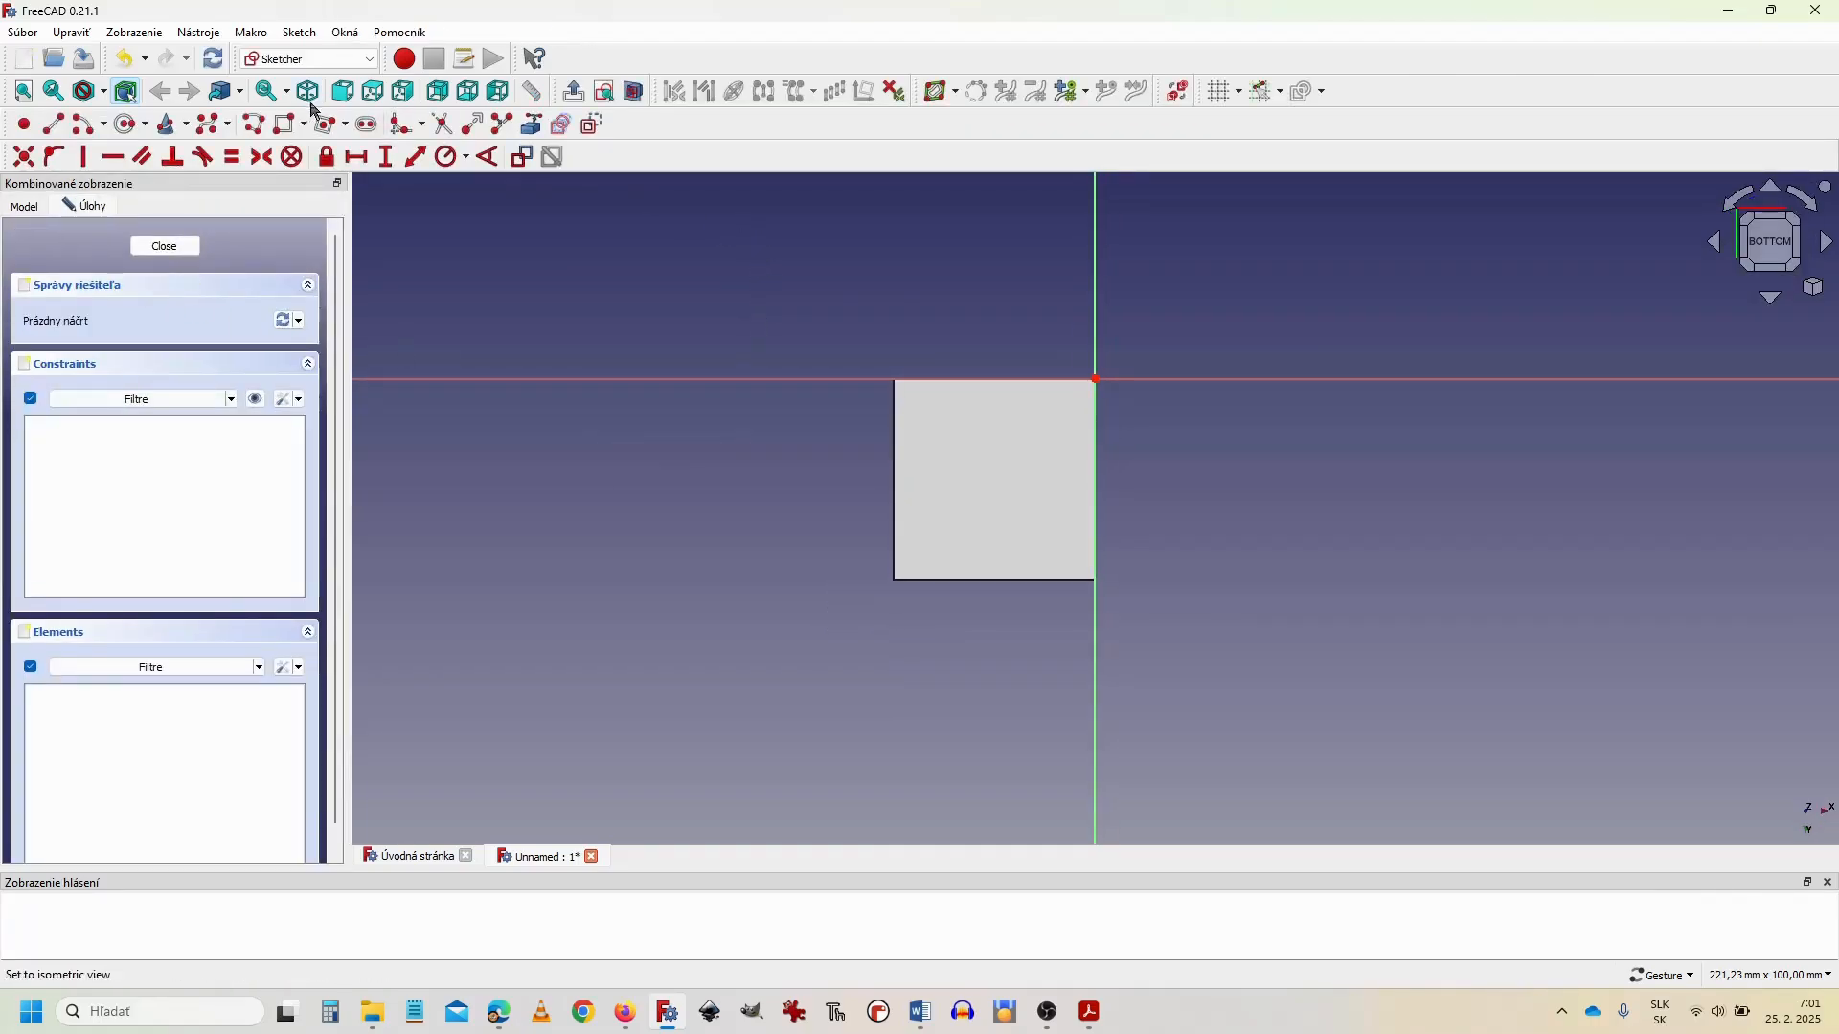
left_click(532, 125)
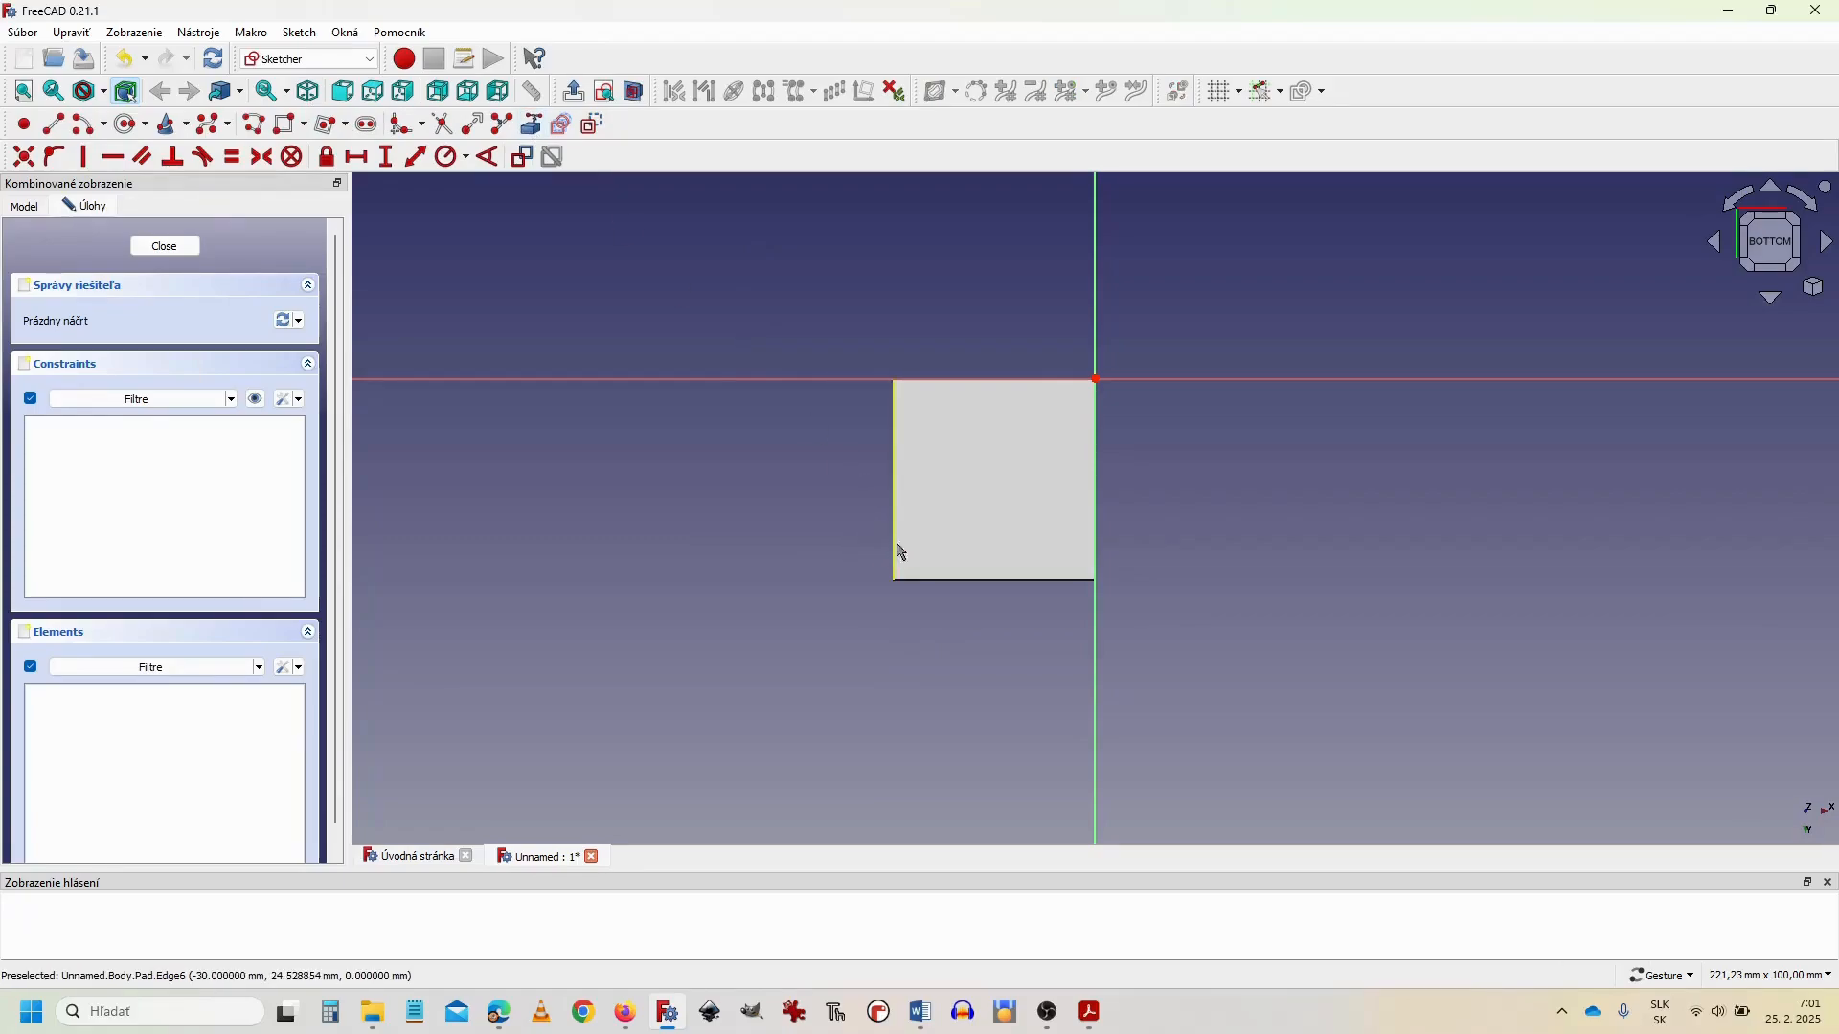
left_click(893, 548)
left_click(955, 580)
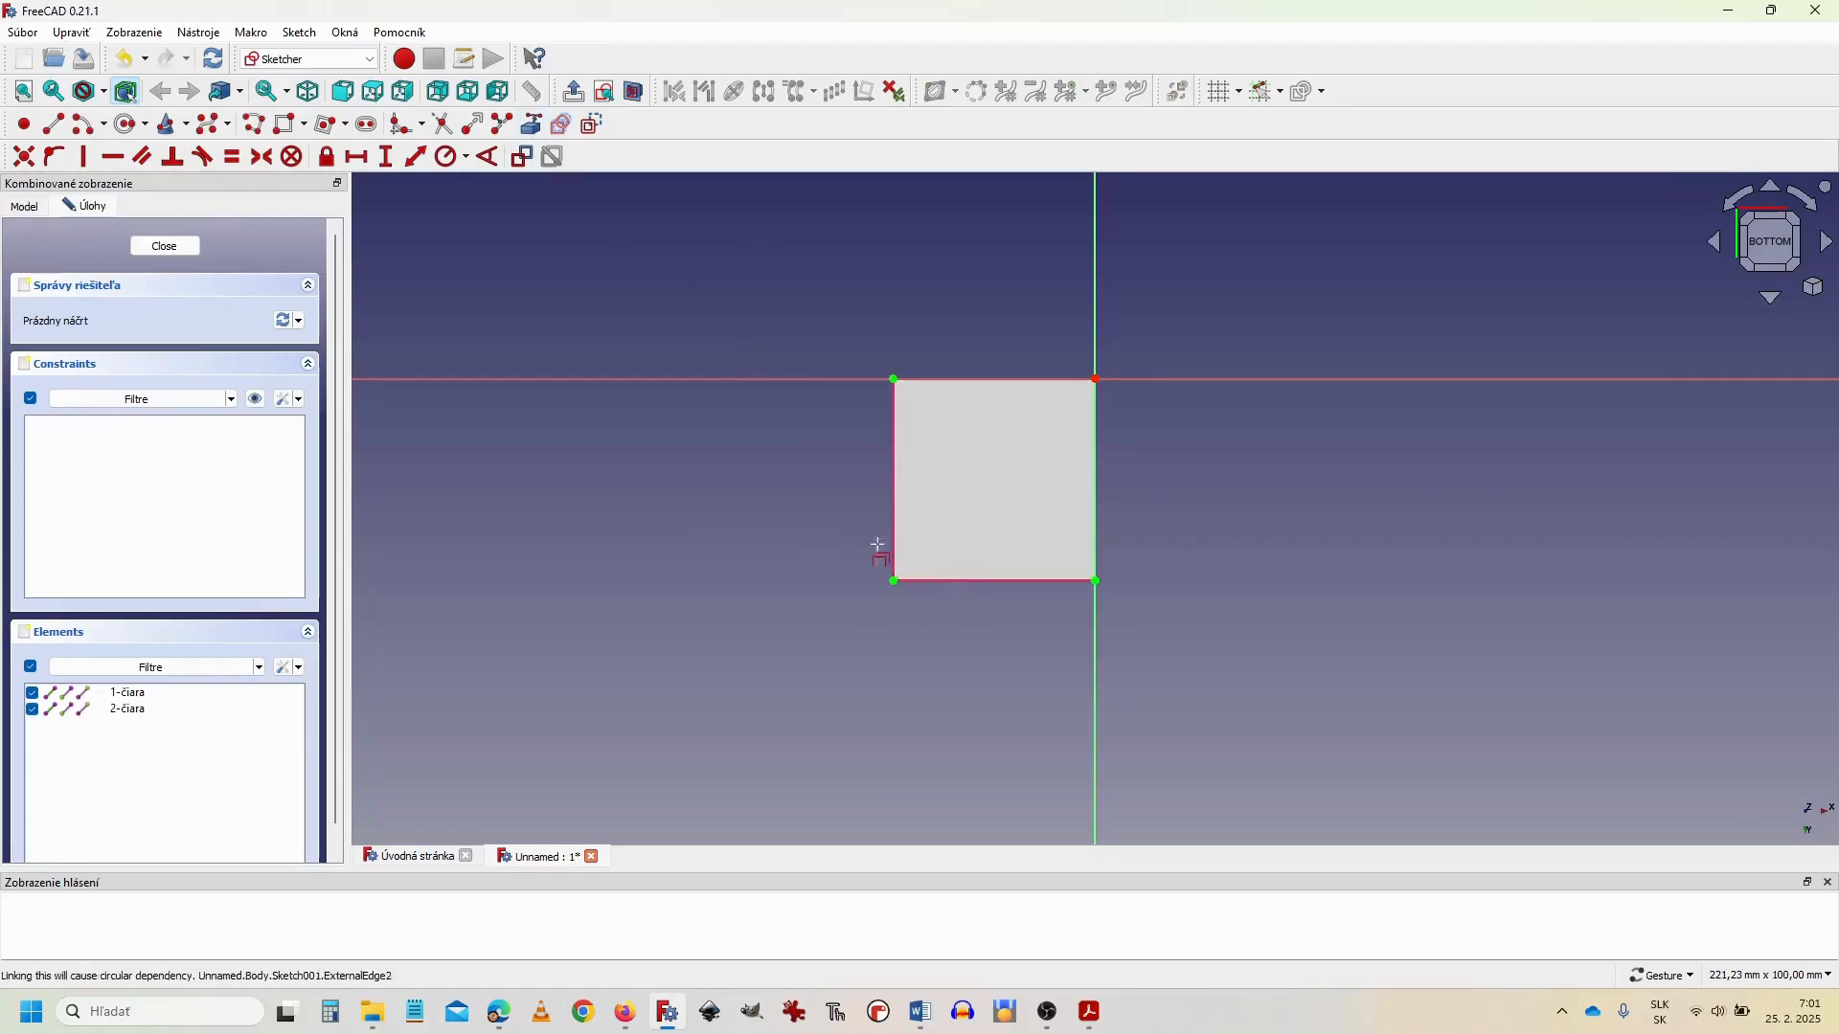
Step: Draw four rectangles, each about 5 to 6 mm wide, in the corners of the seat's underside
scroll(690, 460, "up", 2)
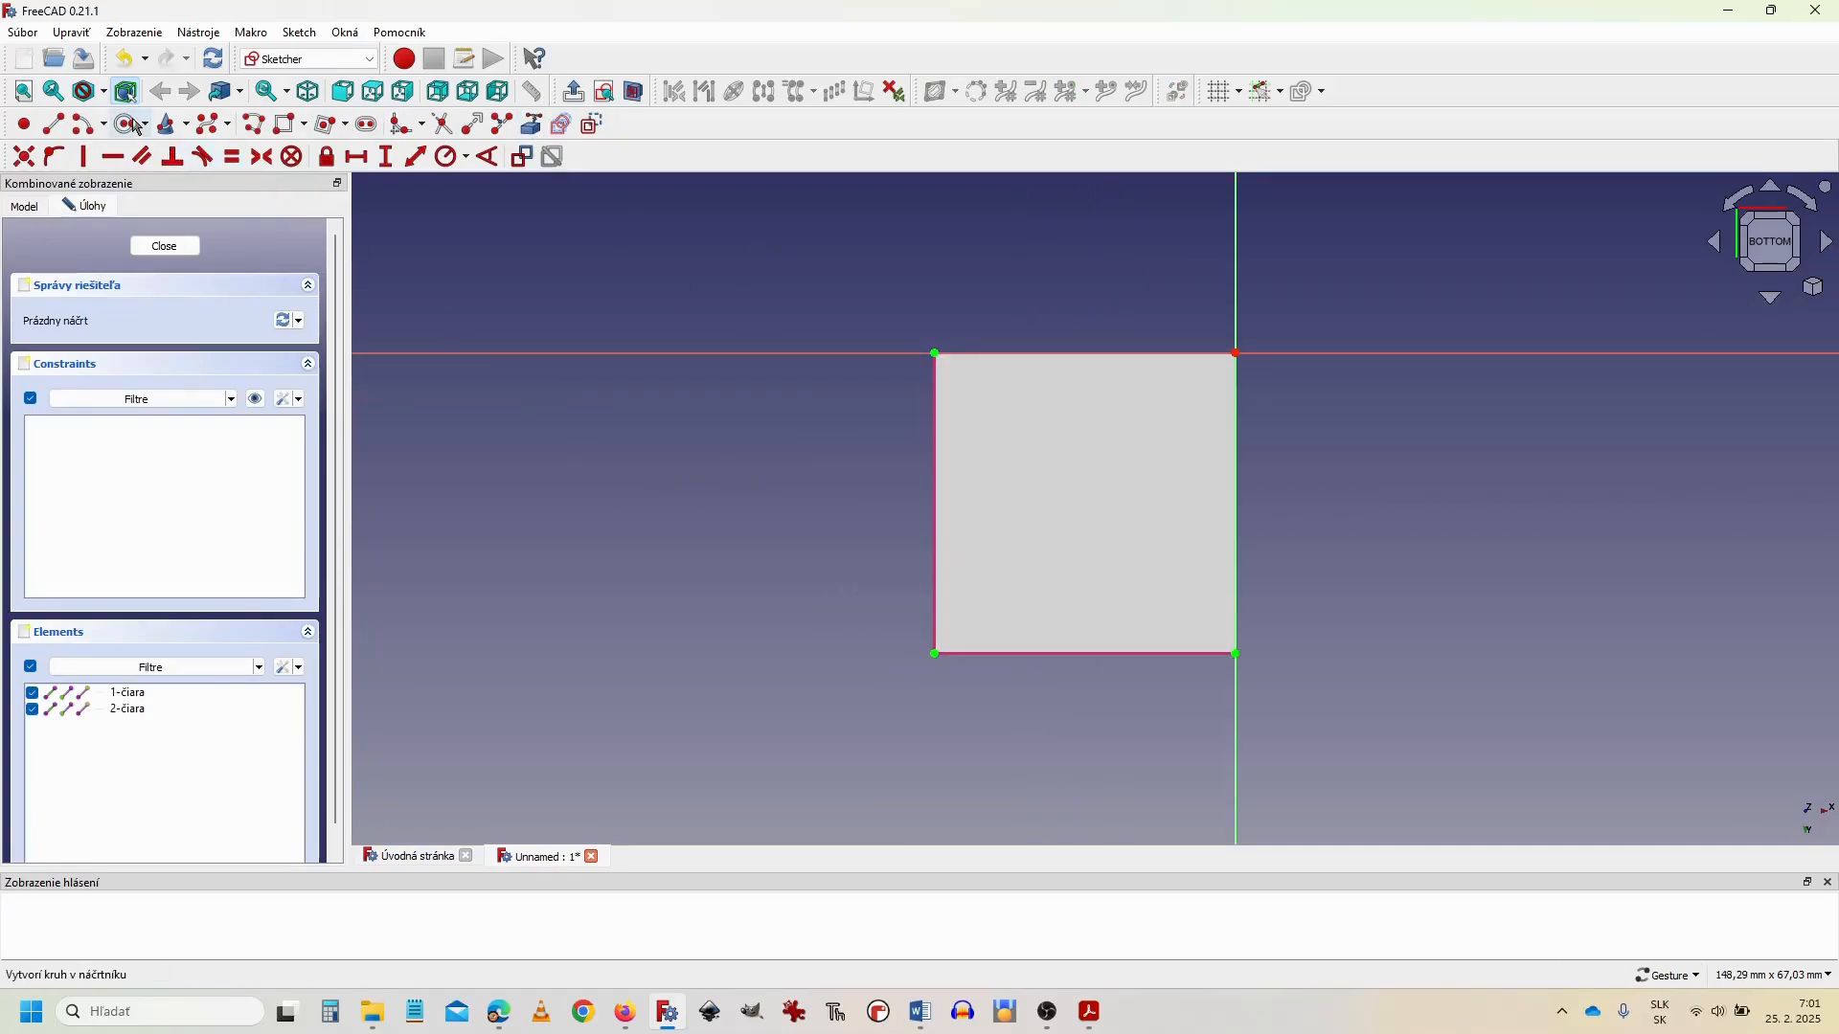
left_click(288, 126)
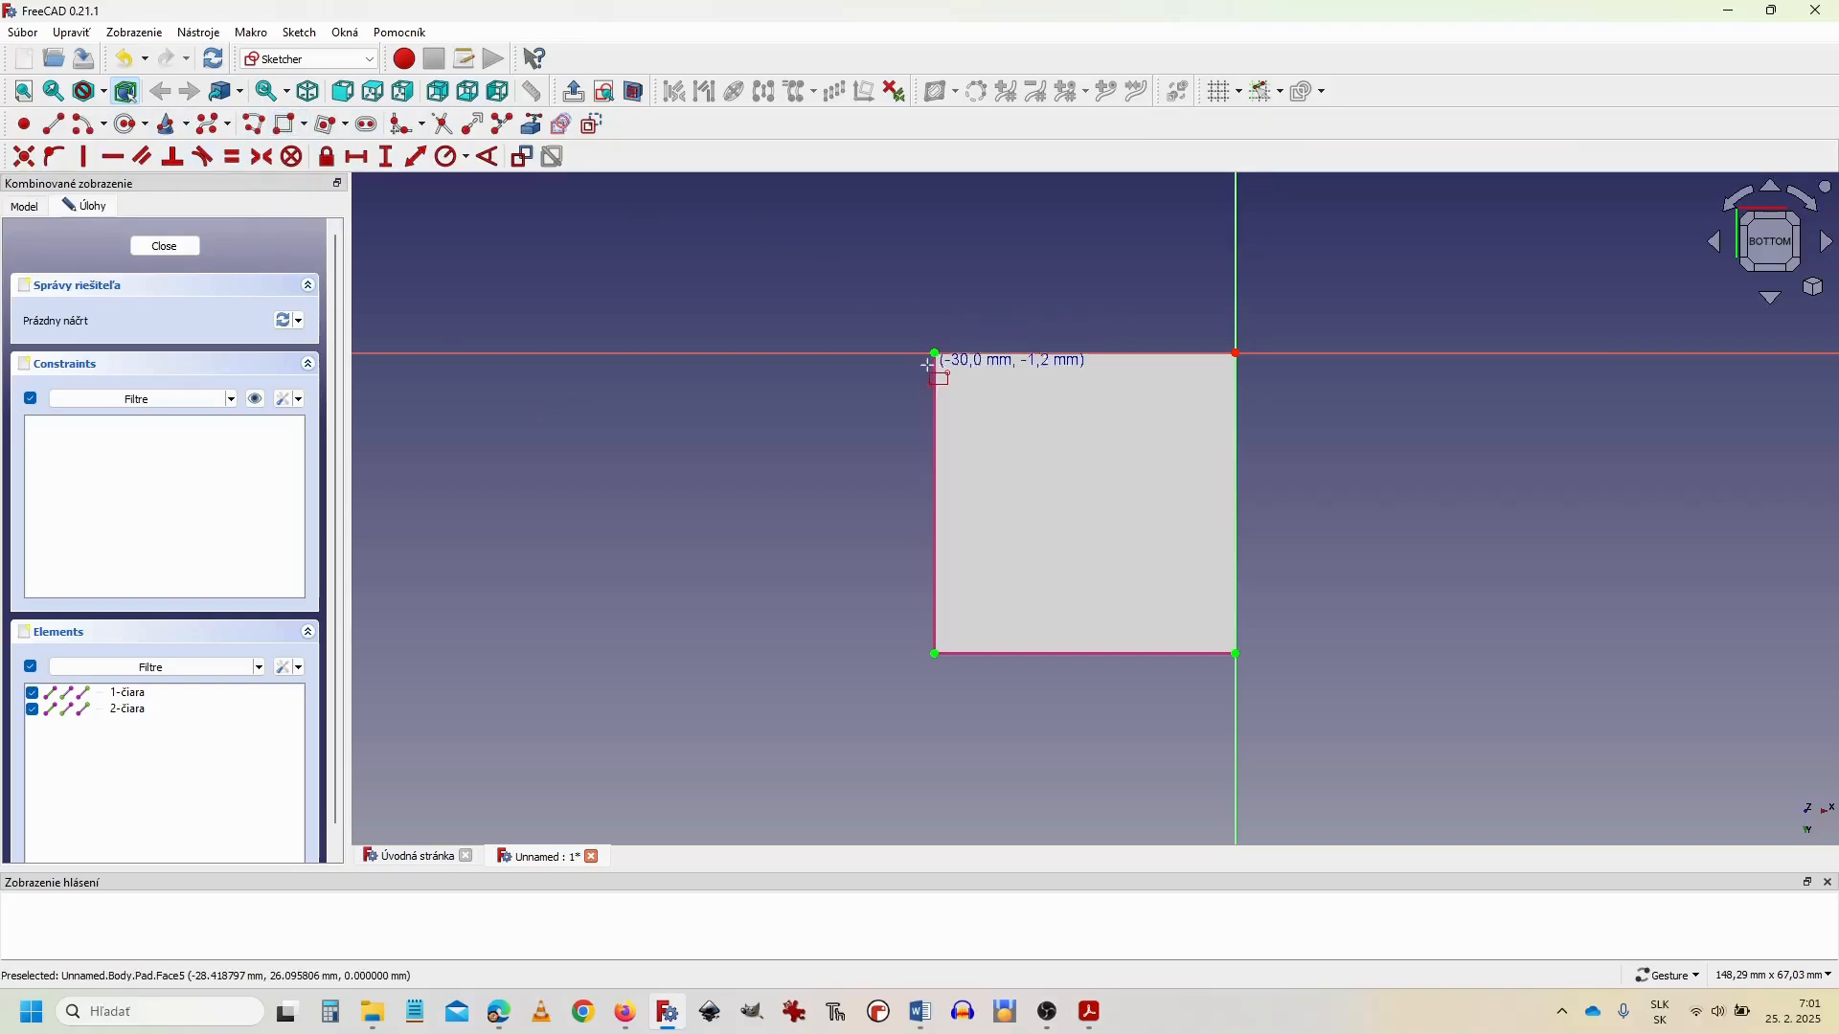
left_click(996, 405)
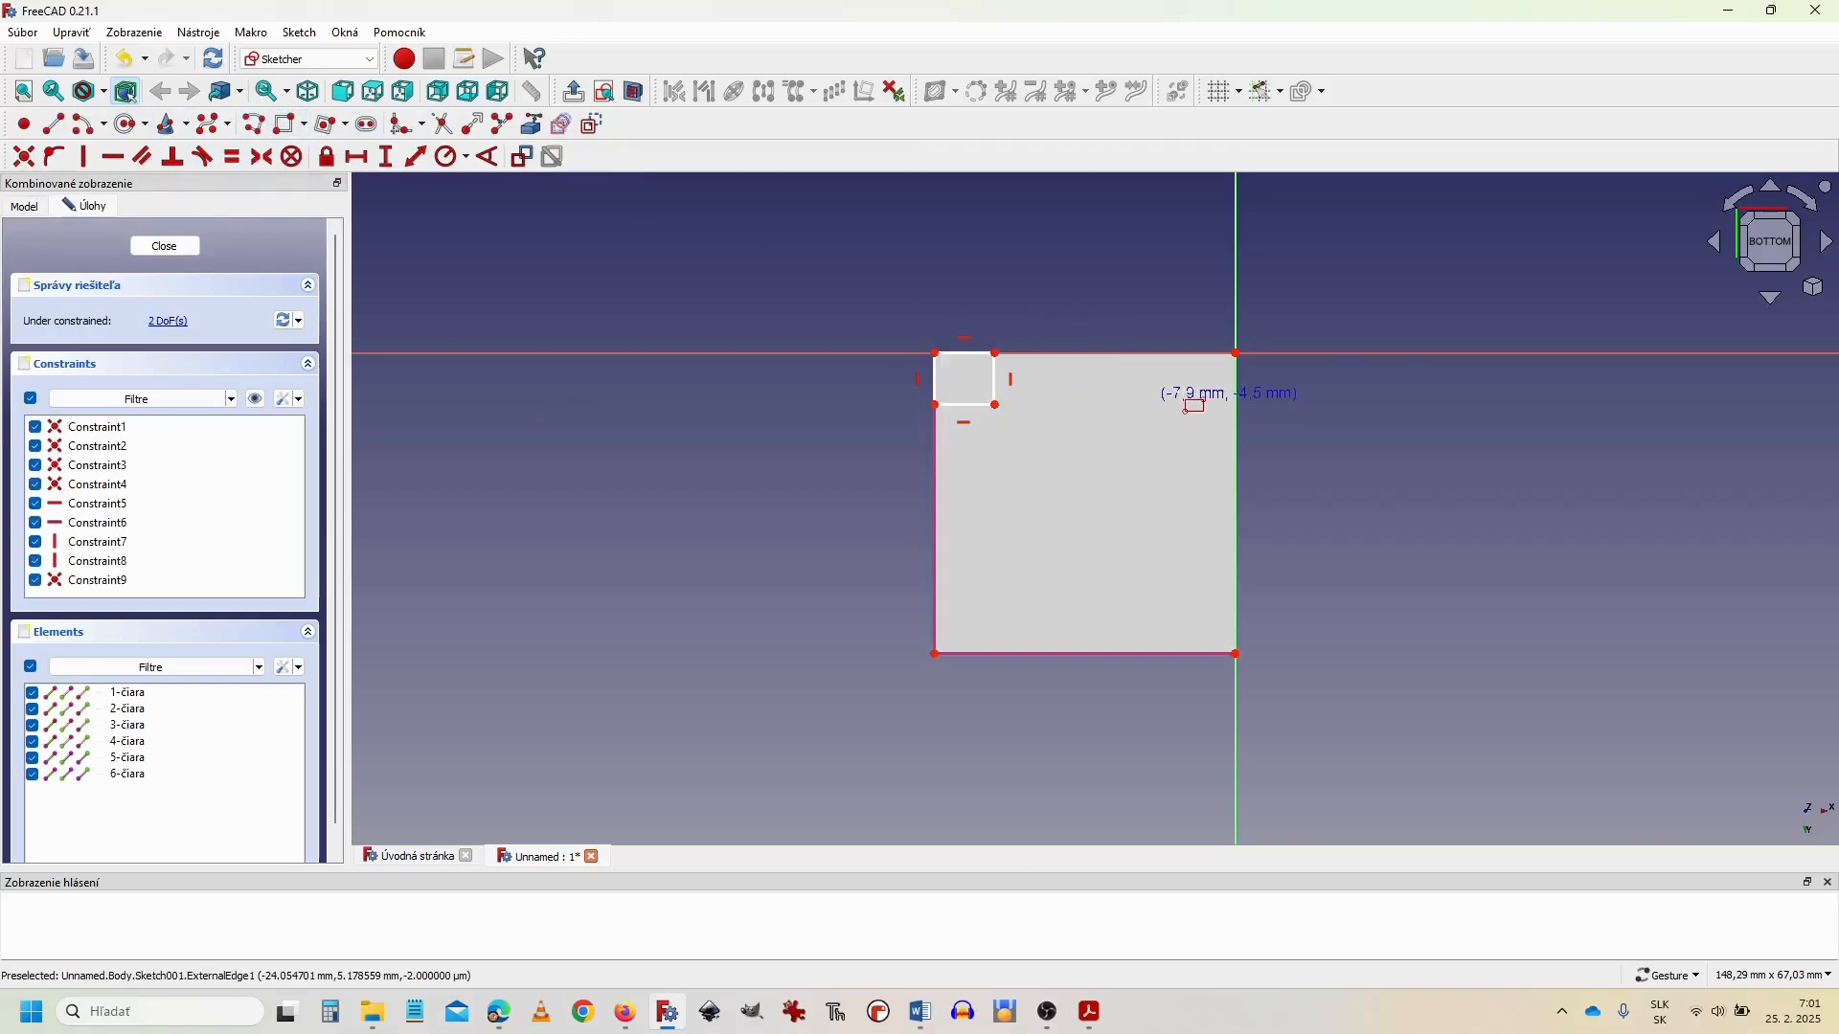
left_click(1185, 409)
left_click(1235, 353)
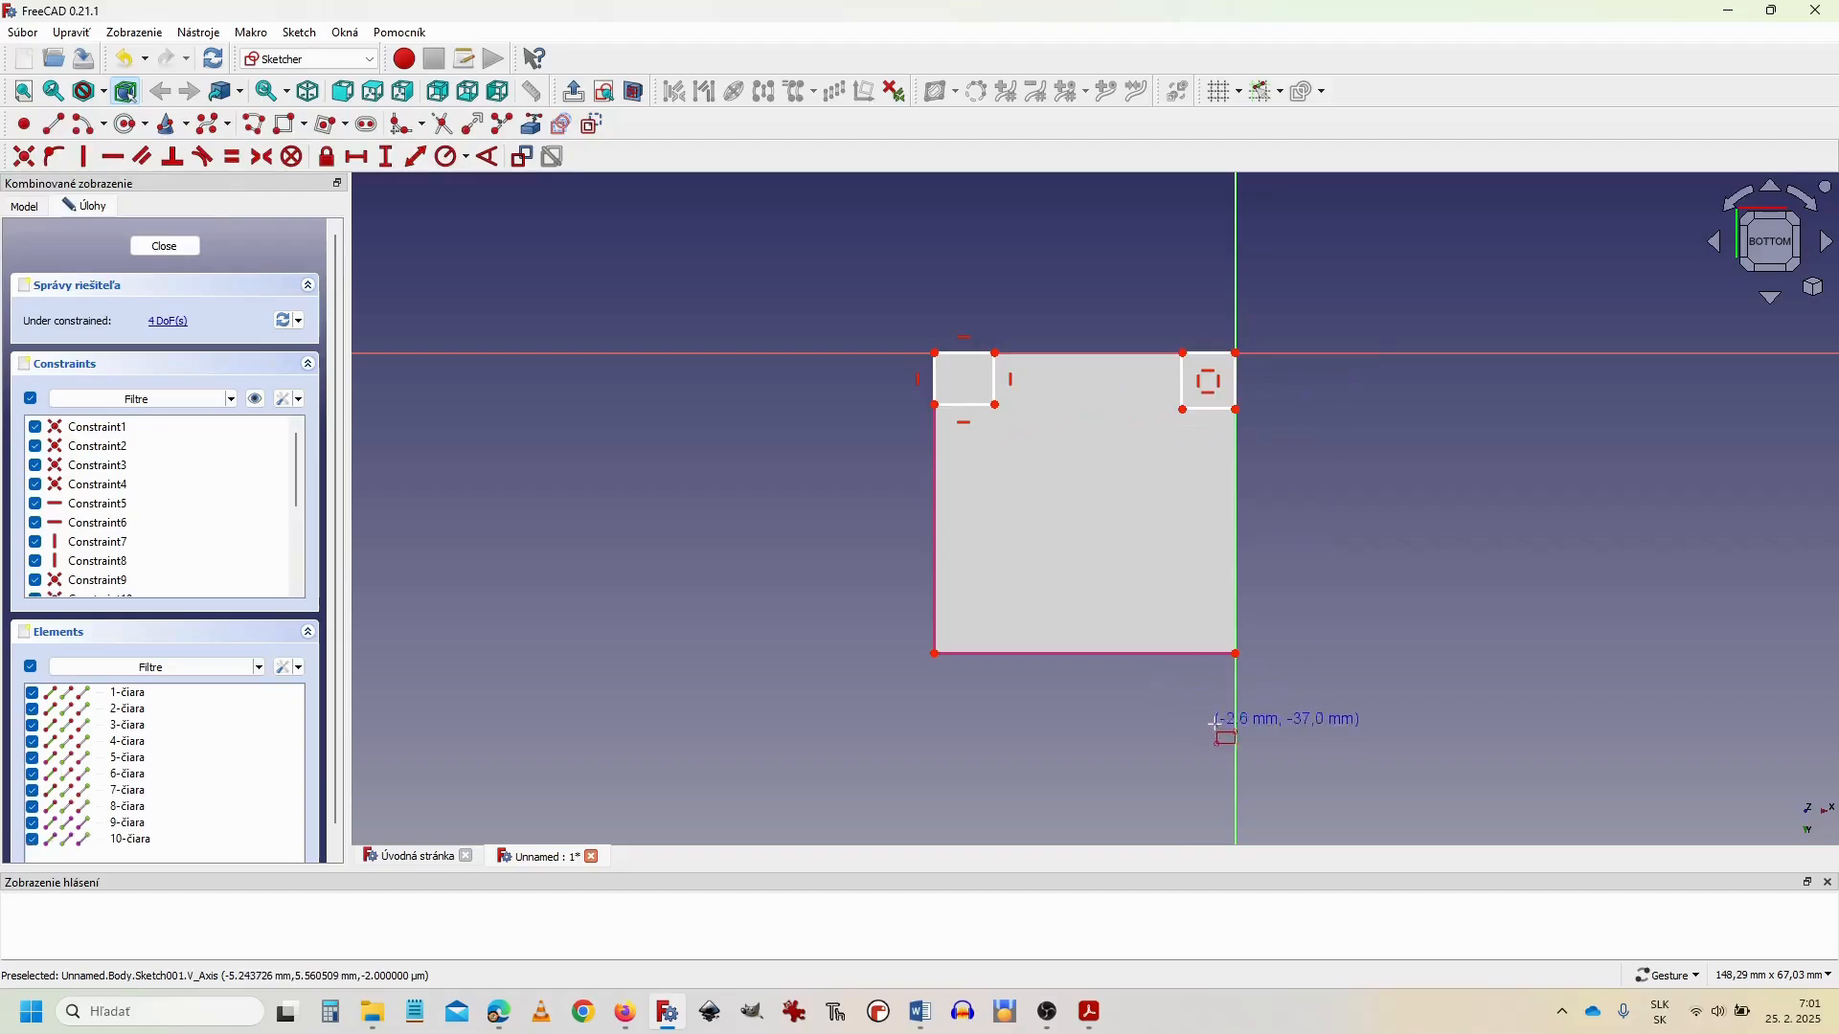
left_click(1179, 614)
left_click(1235, 654)
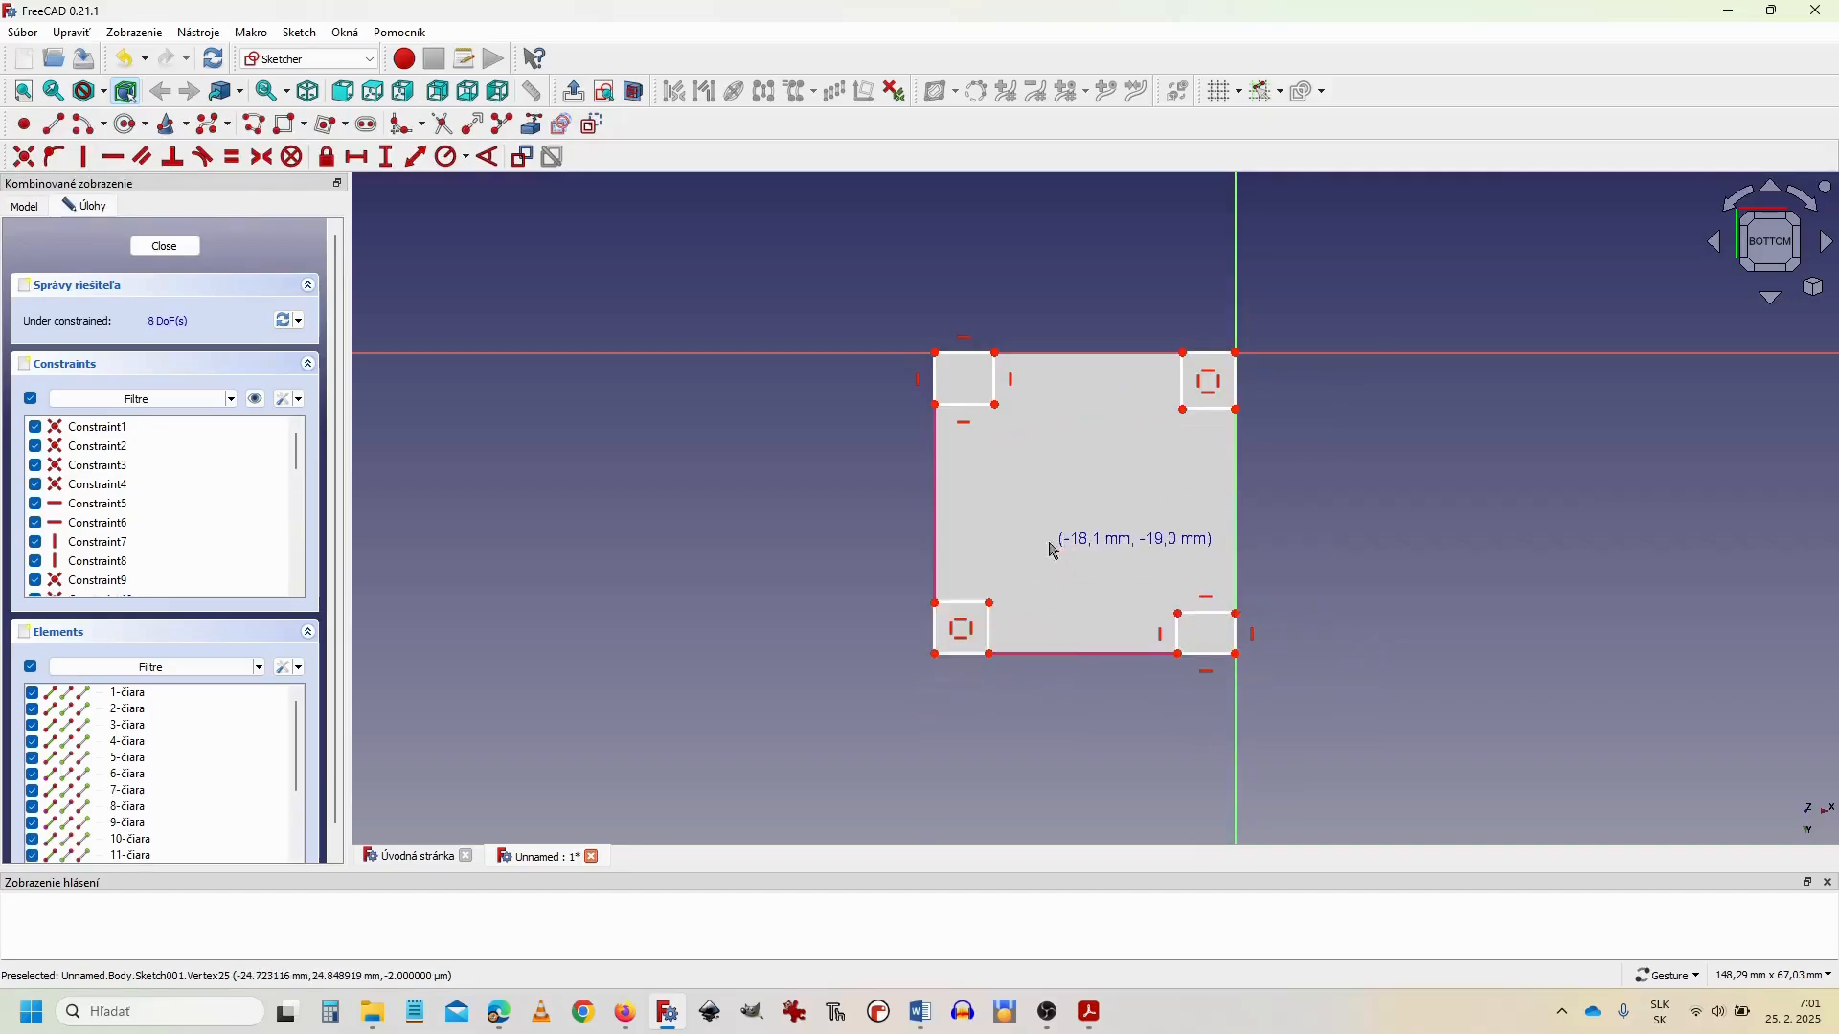
Step: Check the leg section in the PDF drawing and constrain the width of all four corner rectangles to 5 mm
key("alt+Tab")
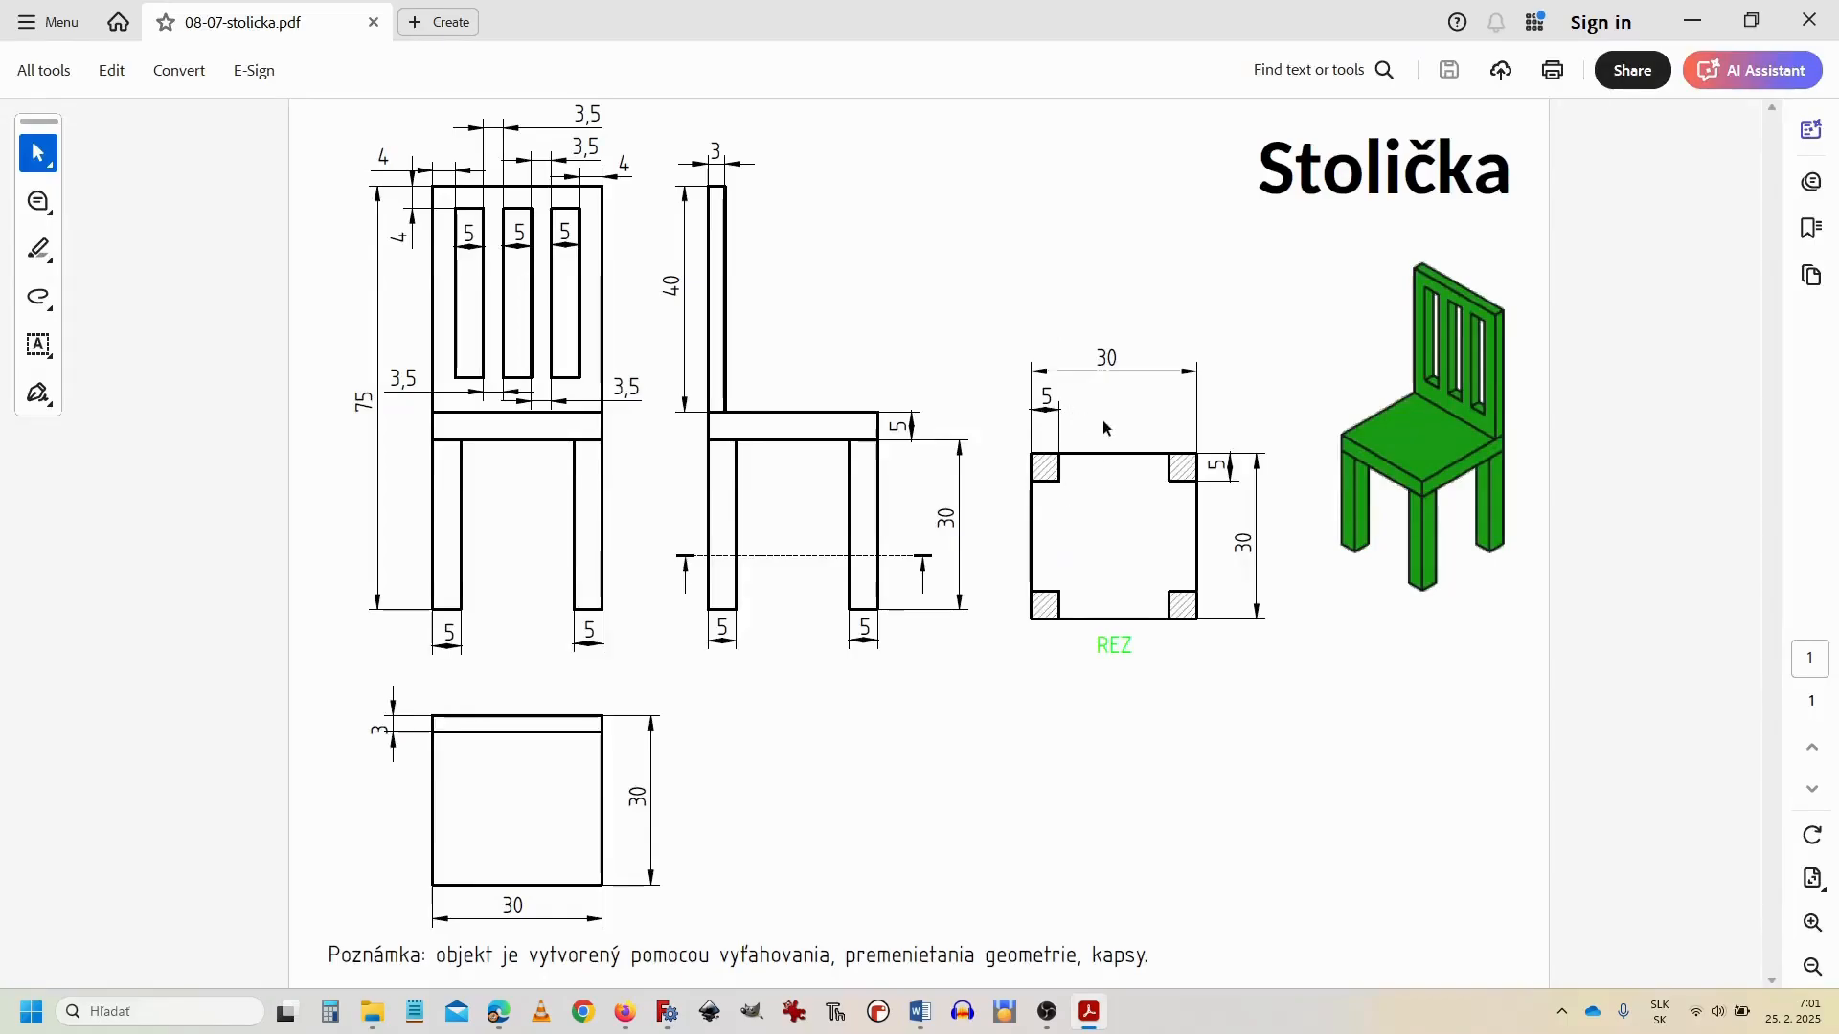
key("alt+Tab")
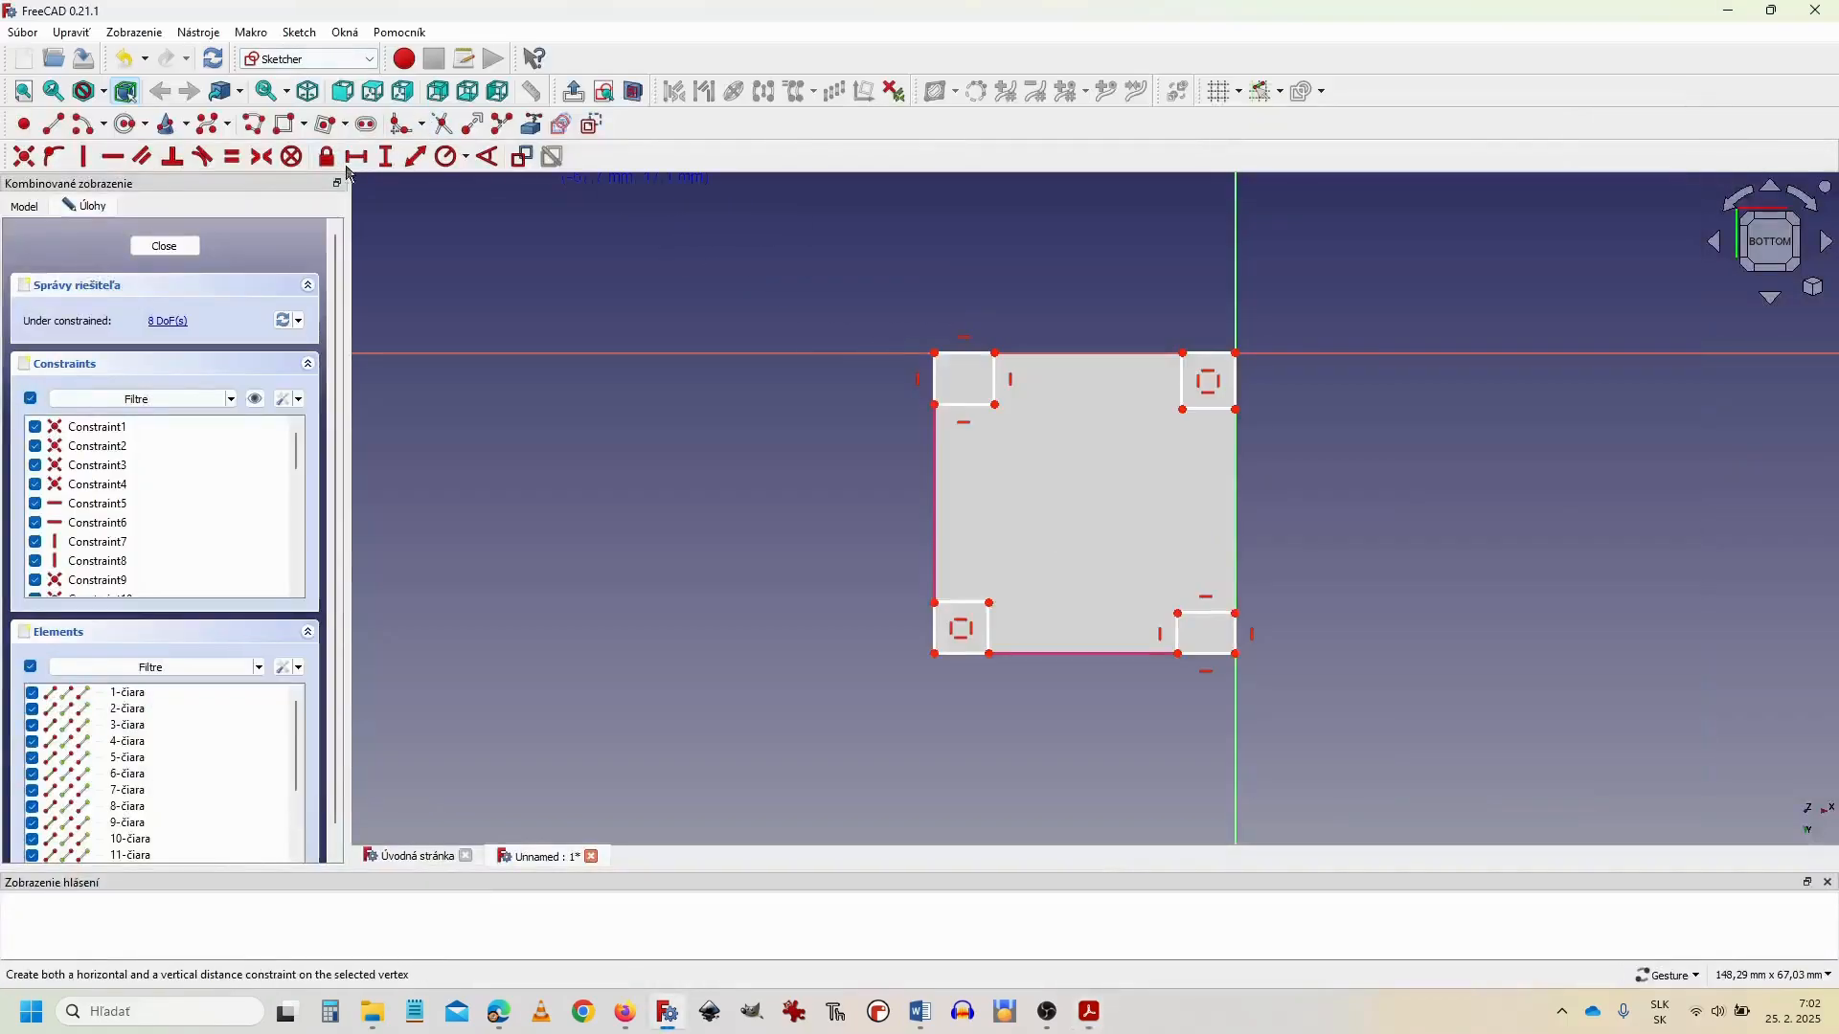
left_click(972, 404)
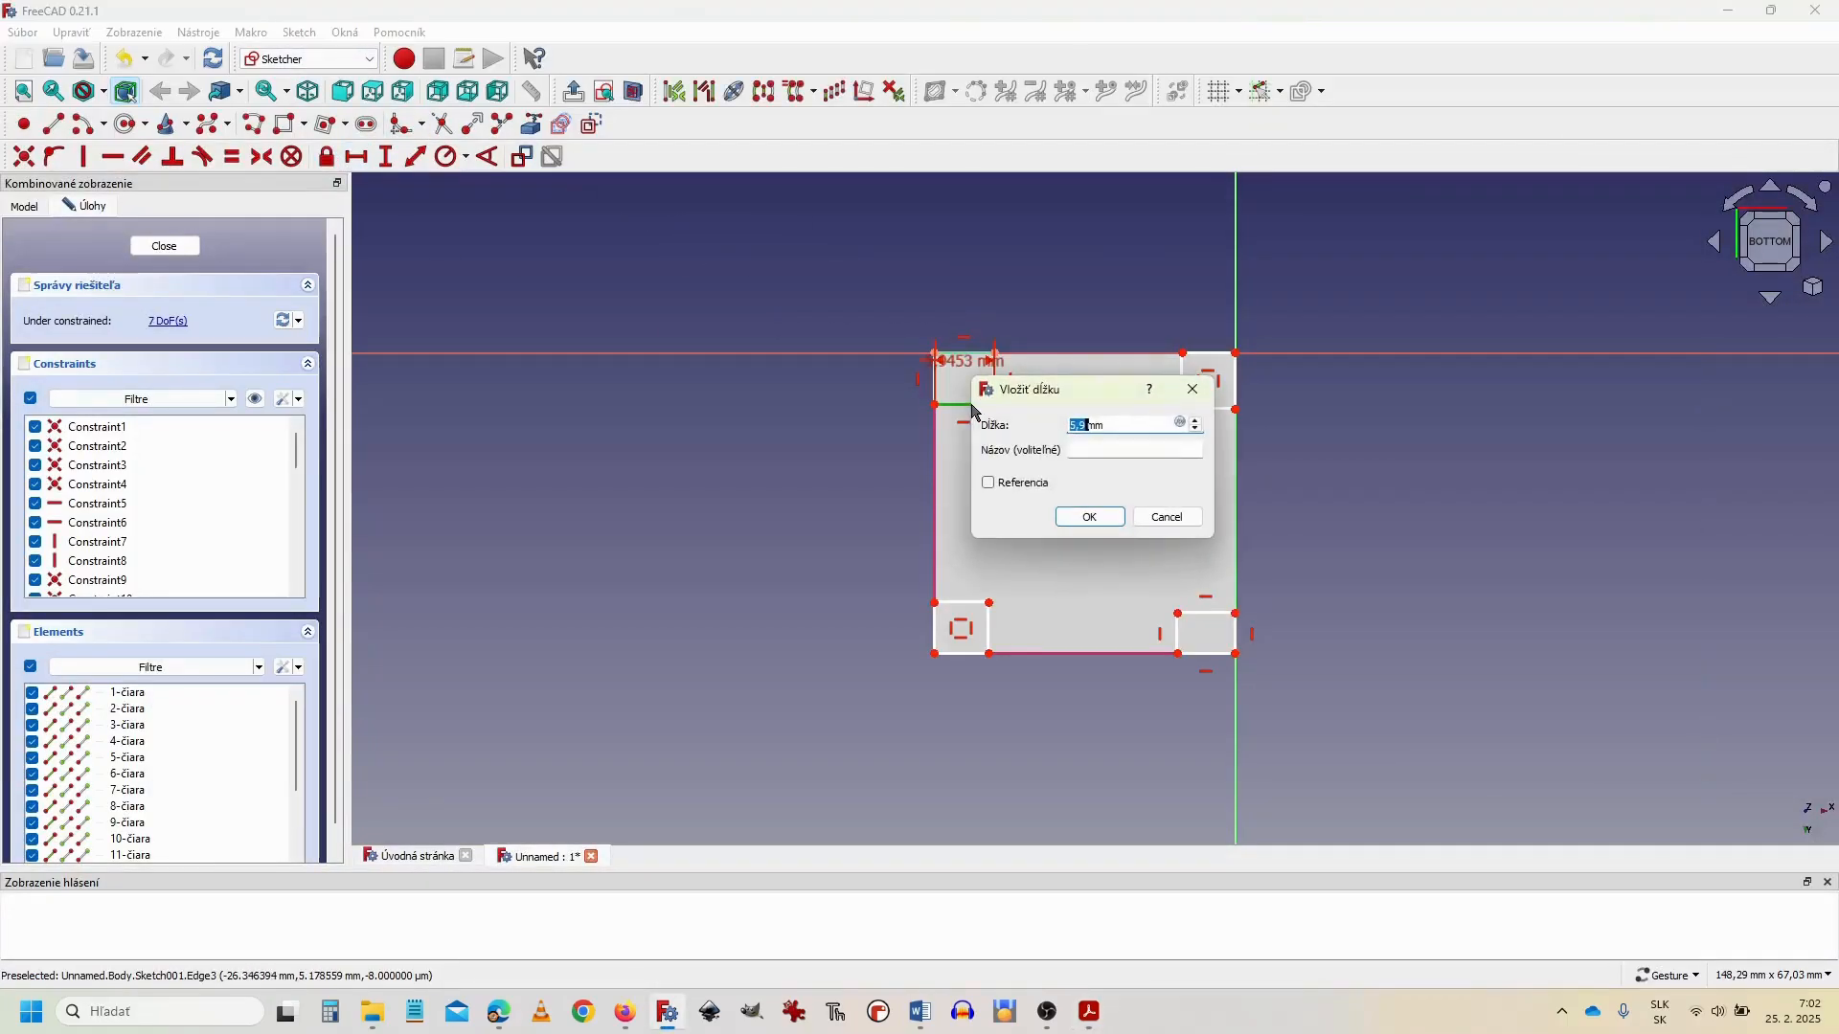
key("Return")
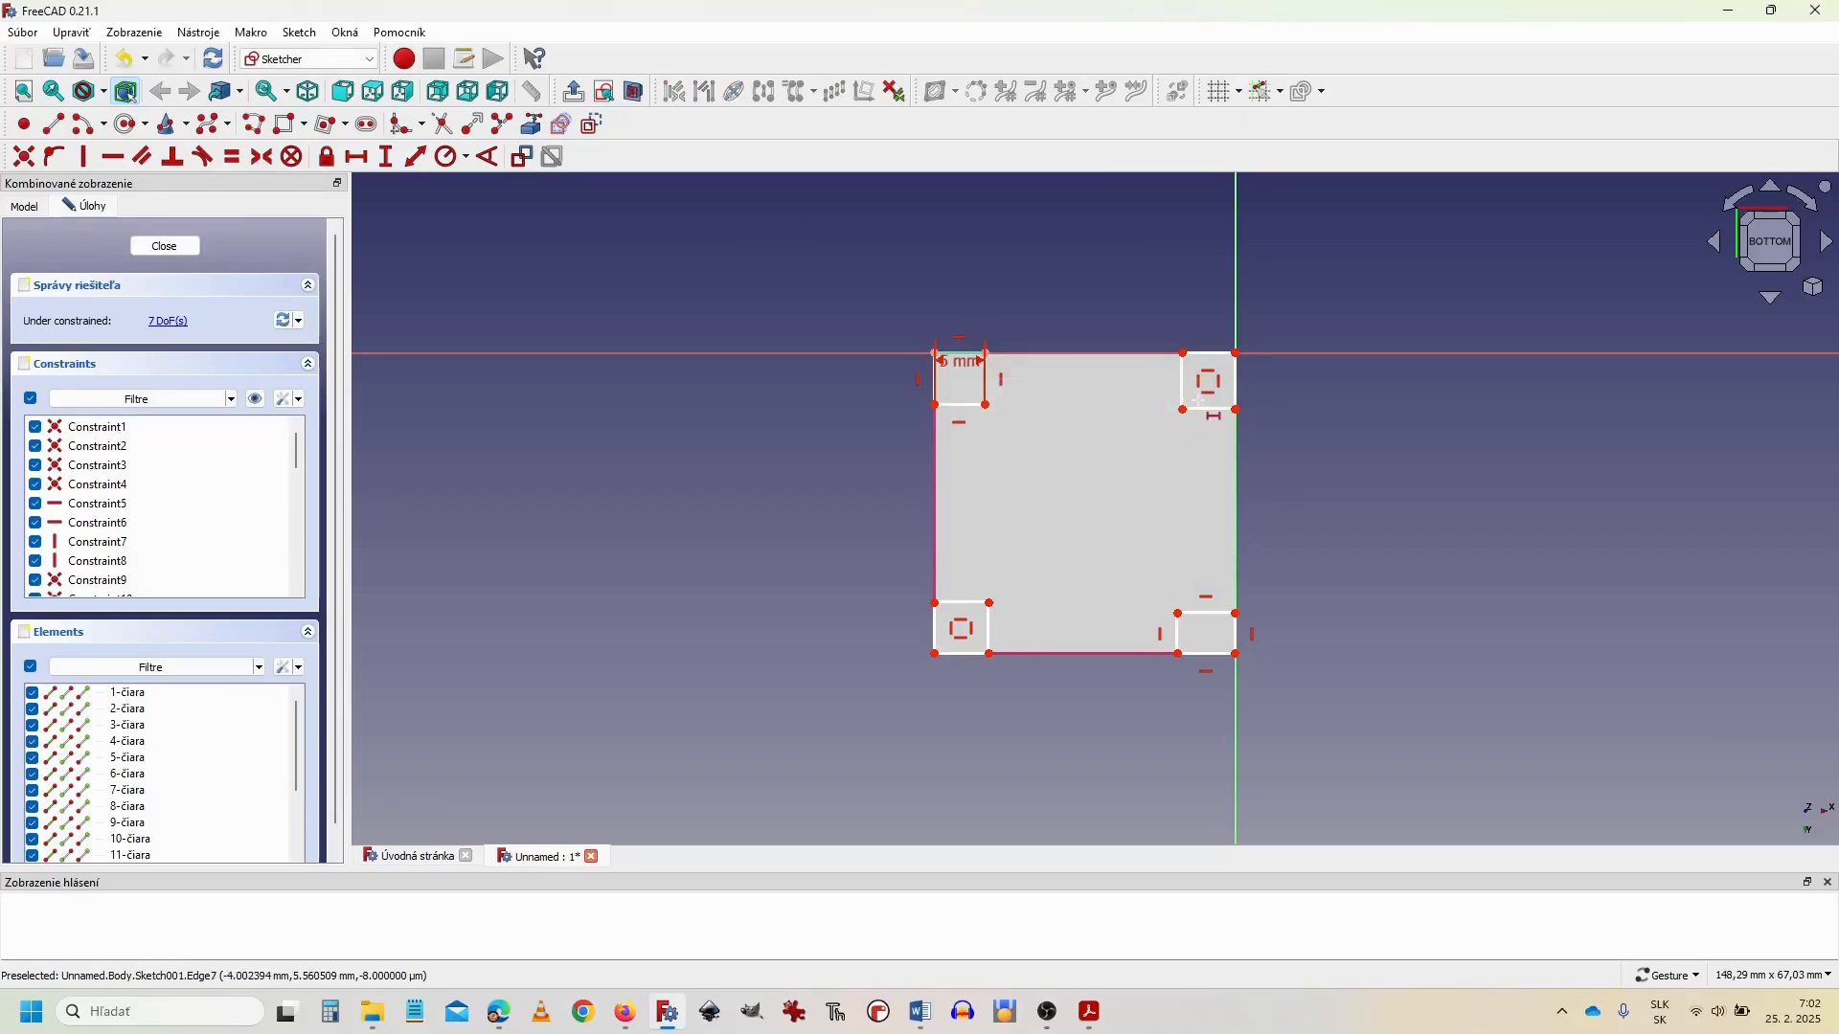
left_click(1201, 409)
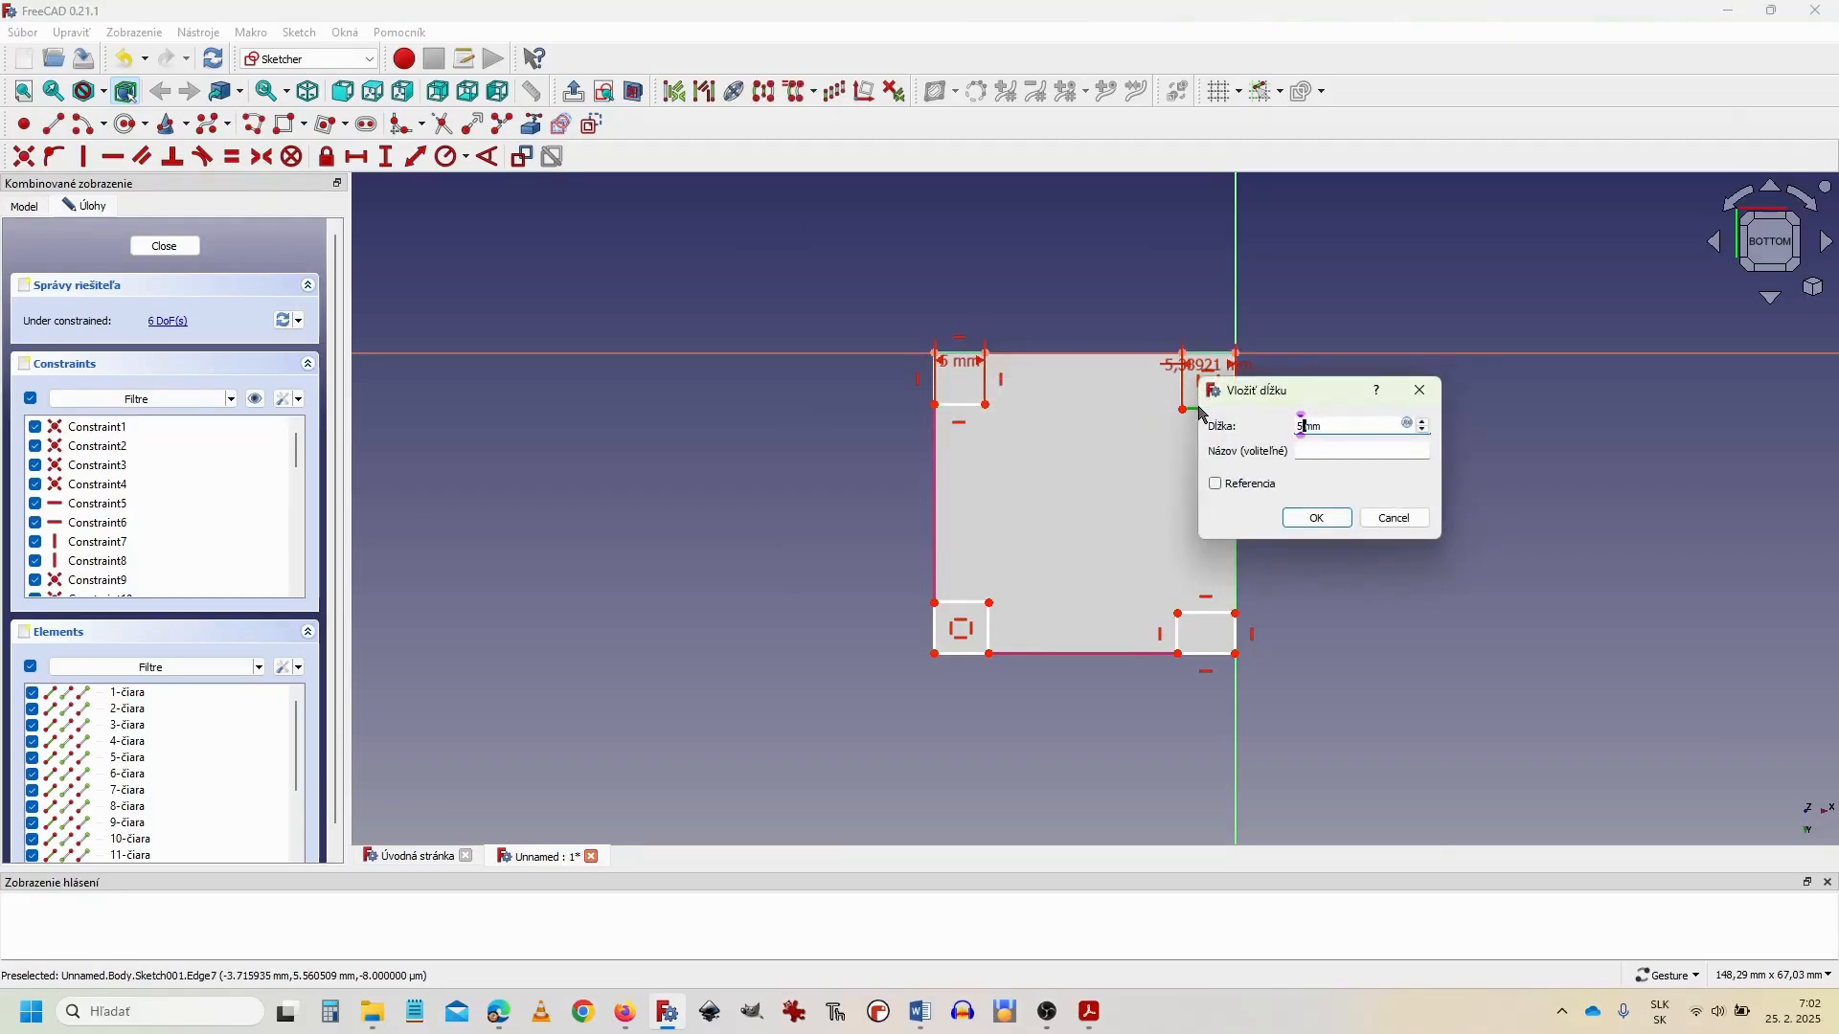
type("5")
key("Return")
left_click(1209, 653)
key("Return")
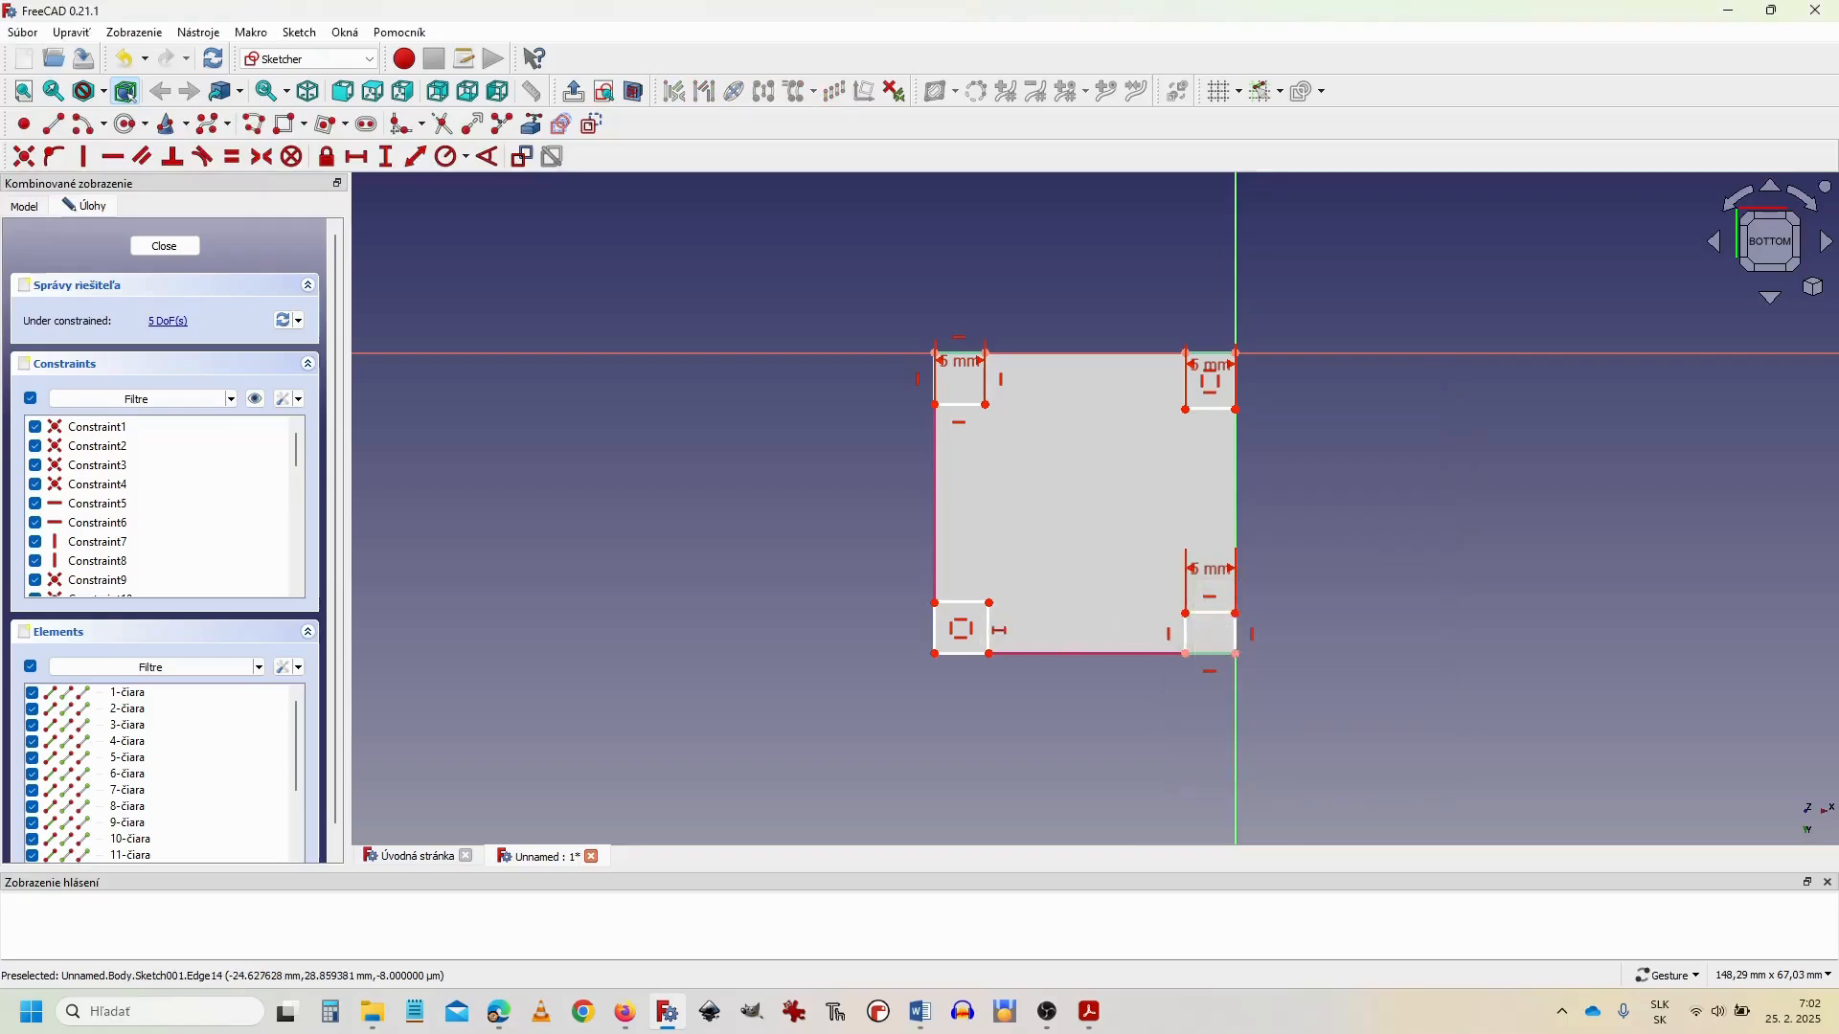
left_click(961, 603)
type("5")
key("Return")
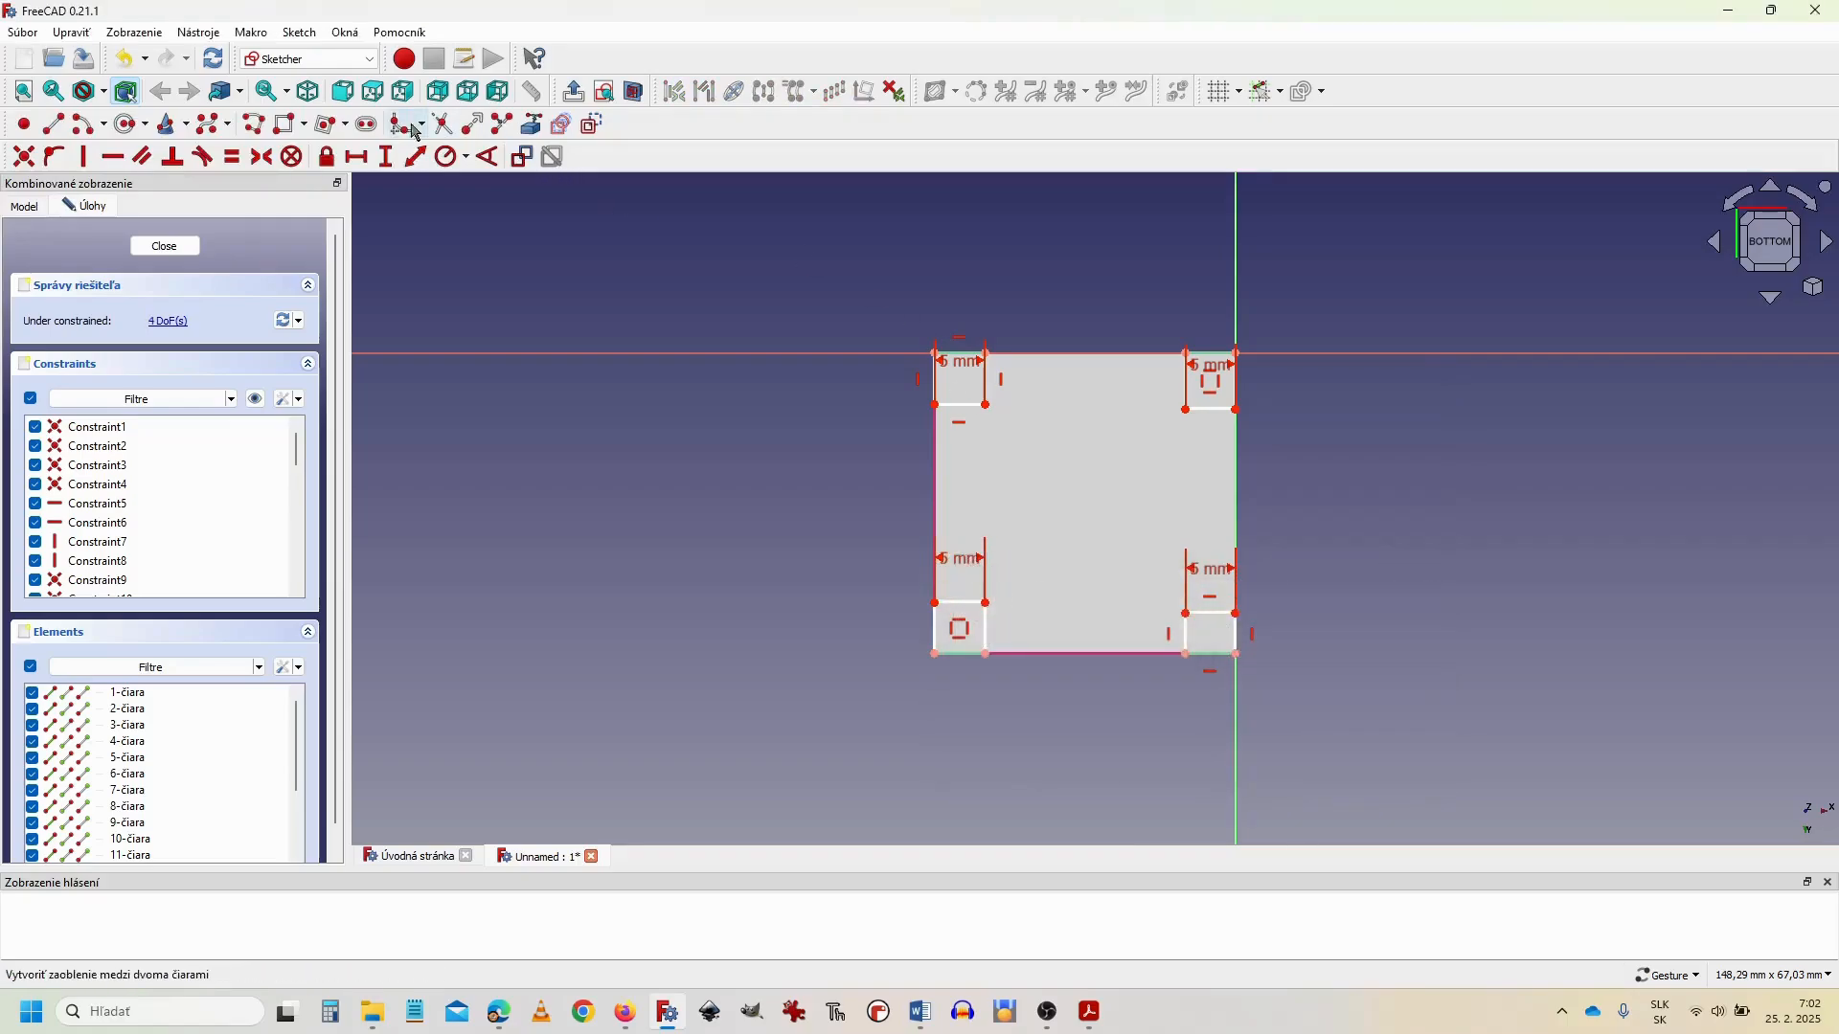
Step: Constrain the height of all four corner rectangles to 5 mm
left_click(386, 158)
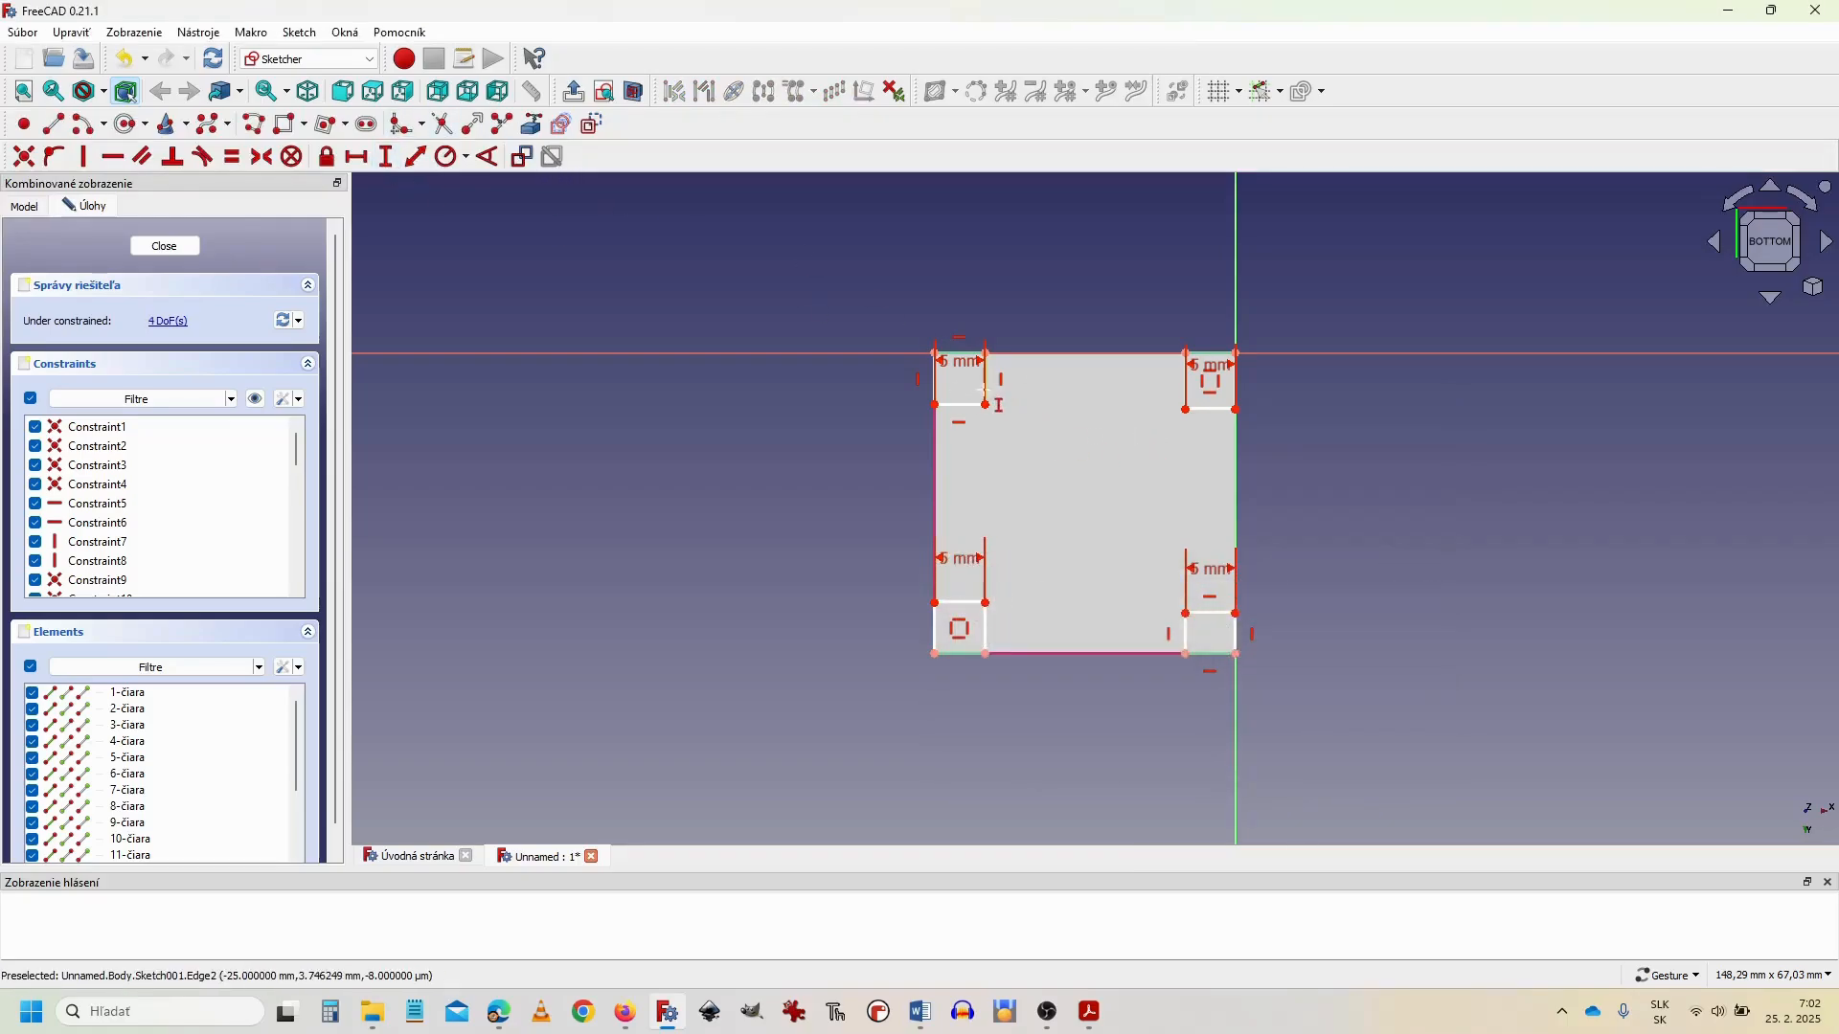
left_click(987, 391)
type("5")
key("Return")
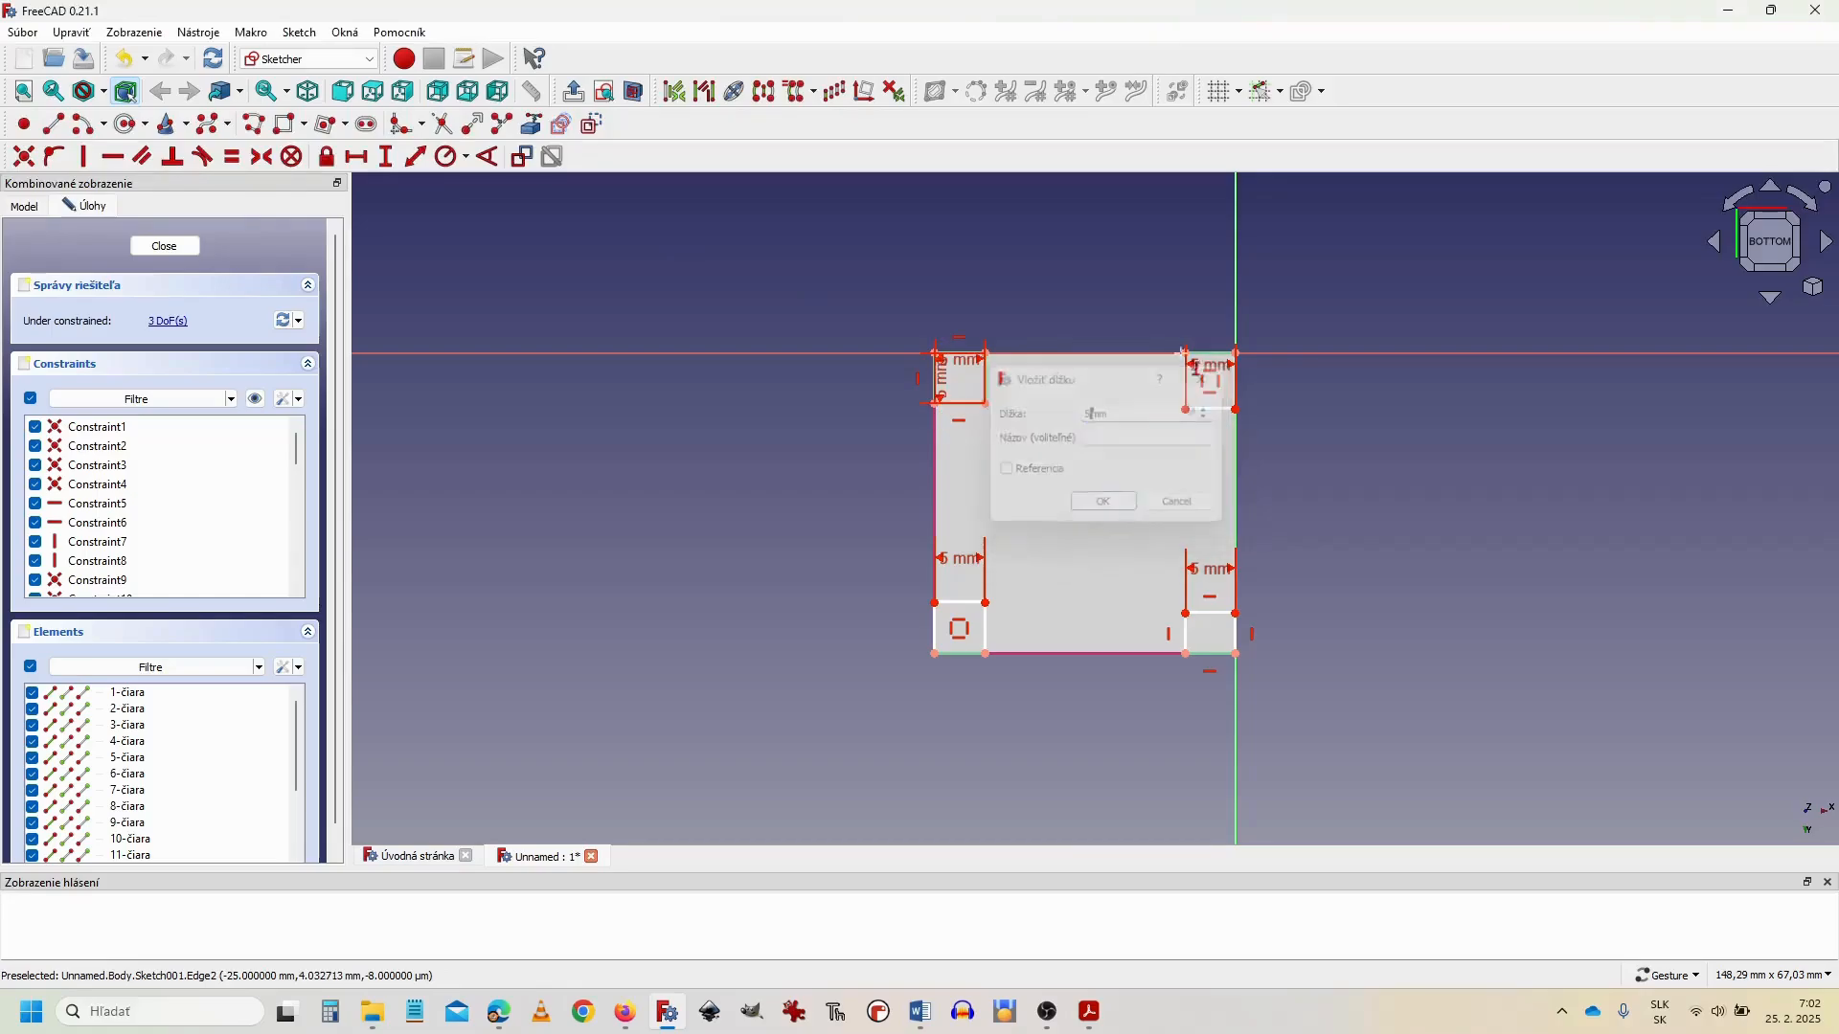
left_click(1188, 394)
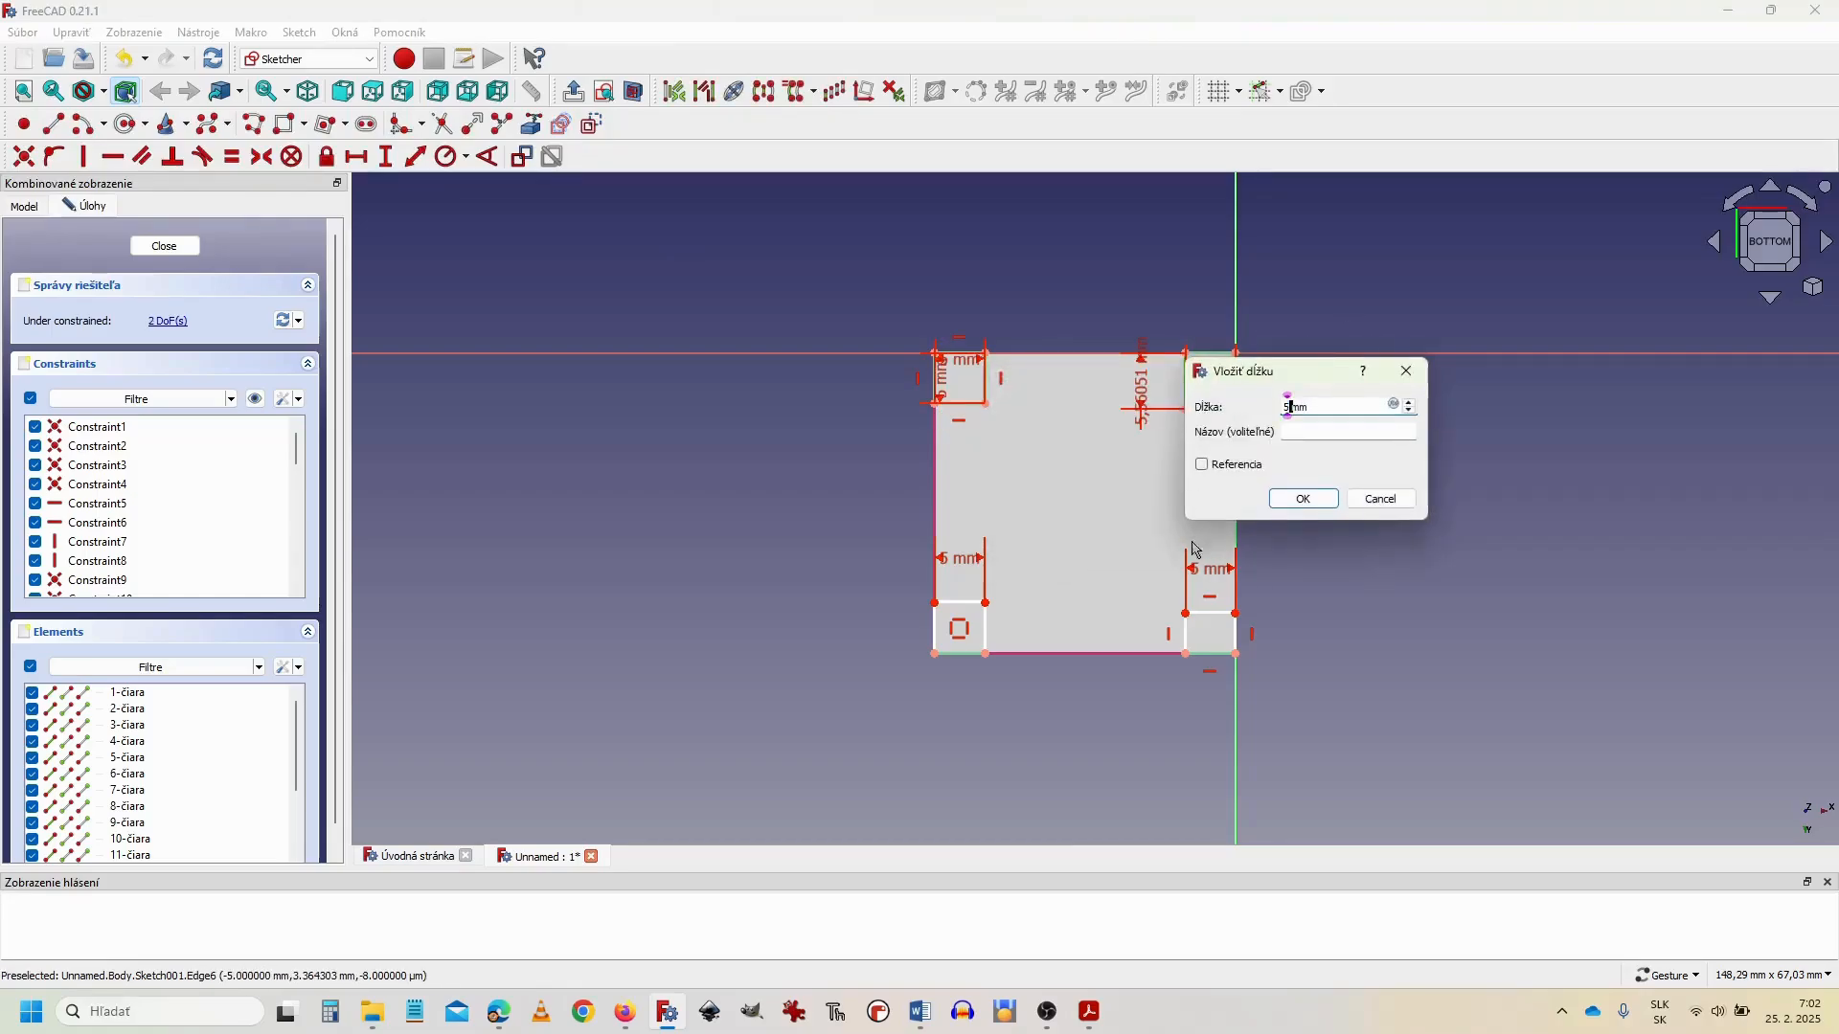
type("5")
key("Return")
left_click(1188, 638)
type("5")
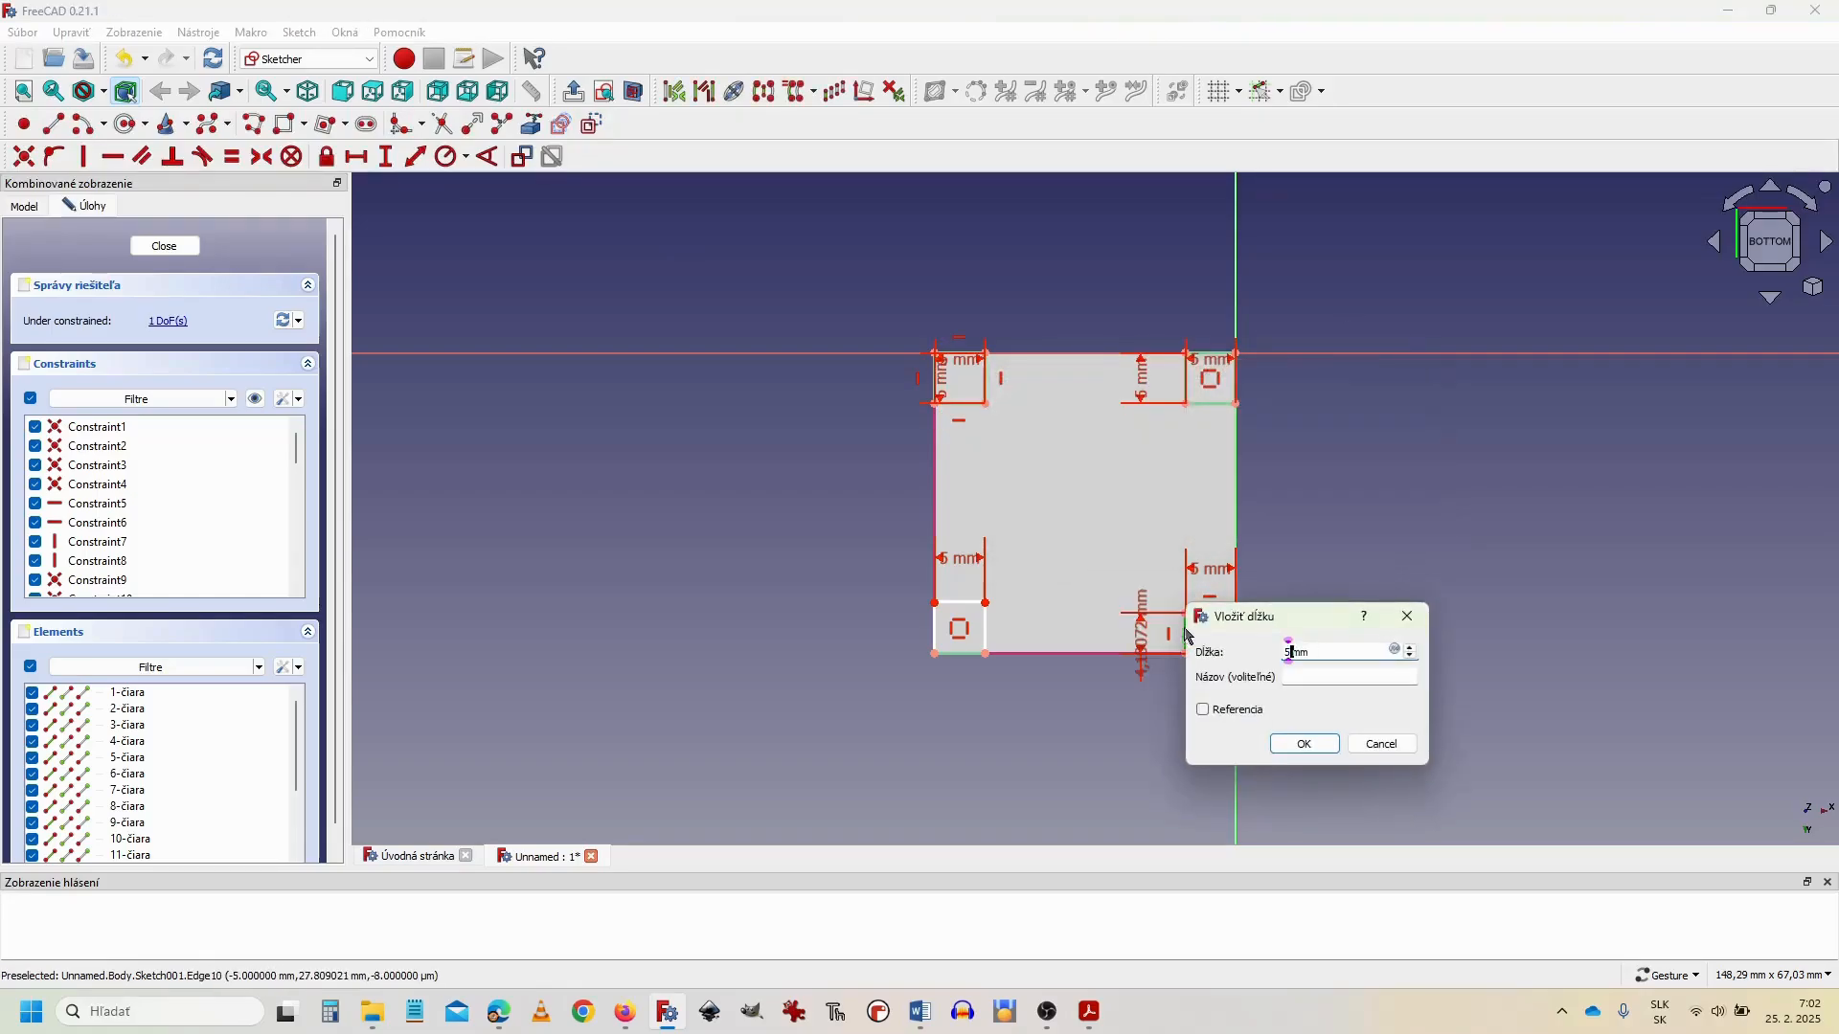
key("Return")
left_click(985, 626)
type("5")
key("Return")
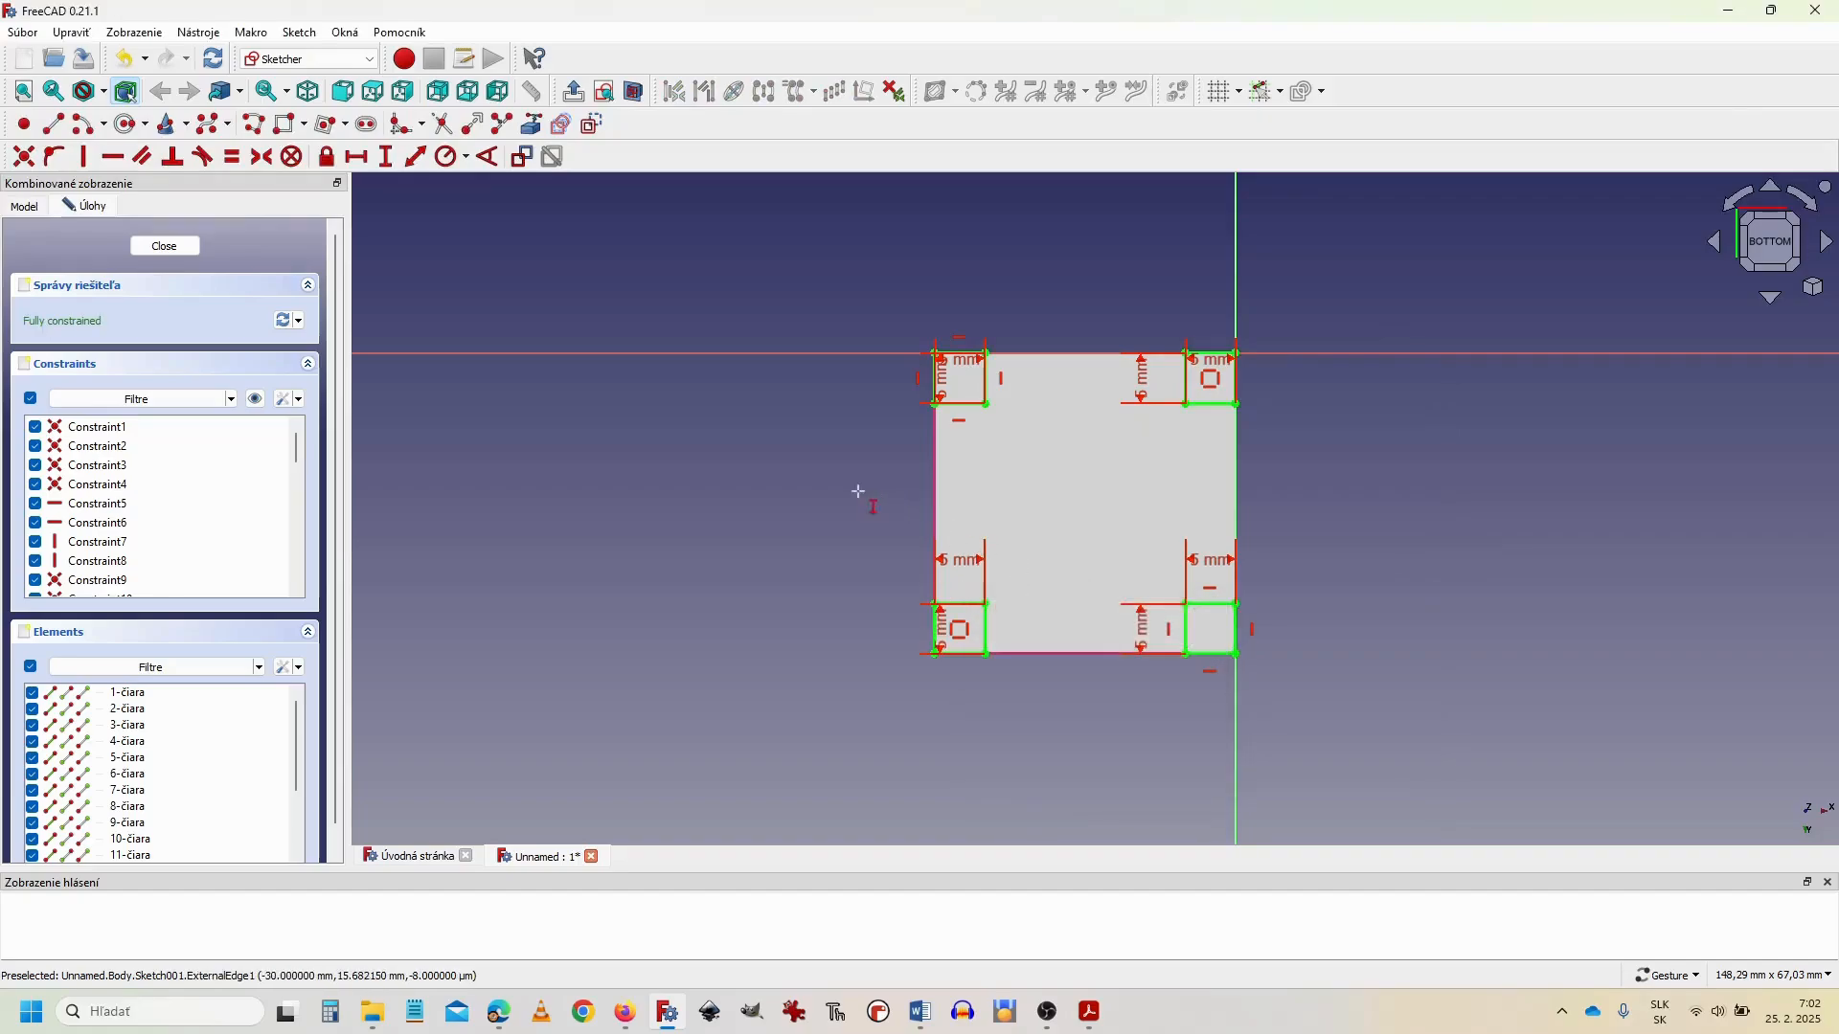
Step: Close the leg sketch, check the leg height in the PDF drawing and pad the four corner squares 30 mm
scroll(802, 465, "up", 1)
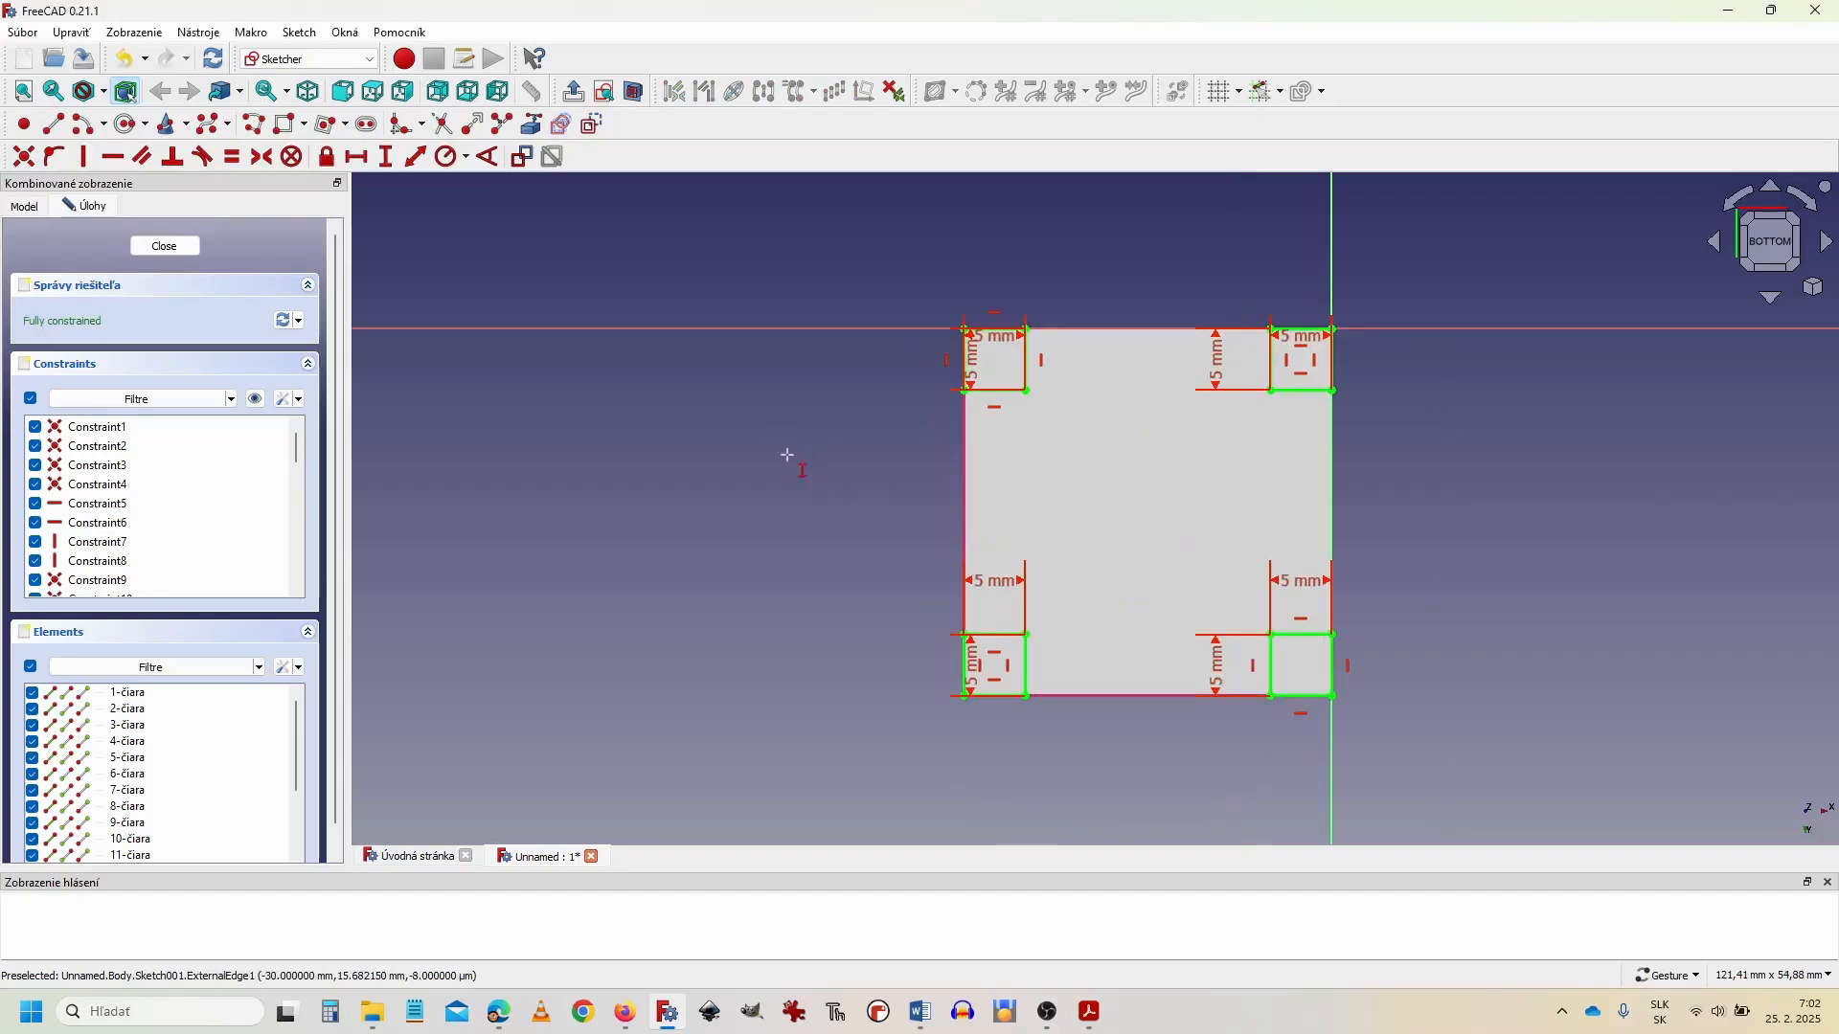
left_click(178, 250)
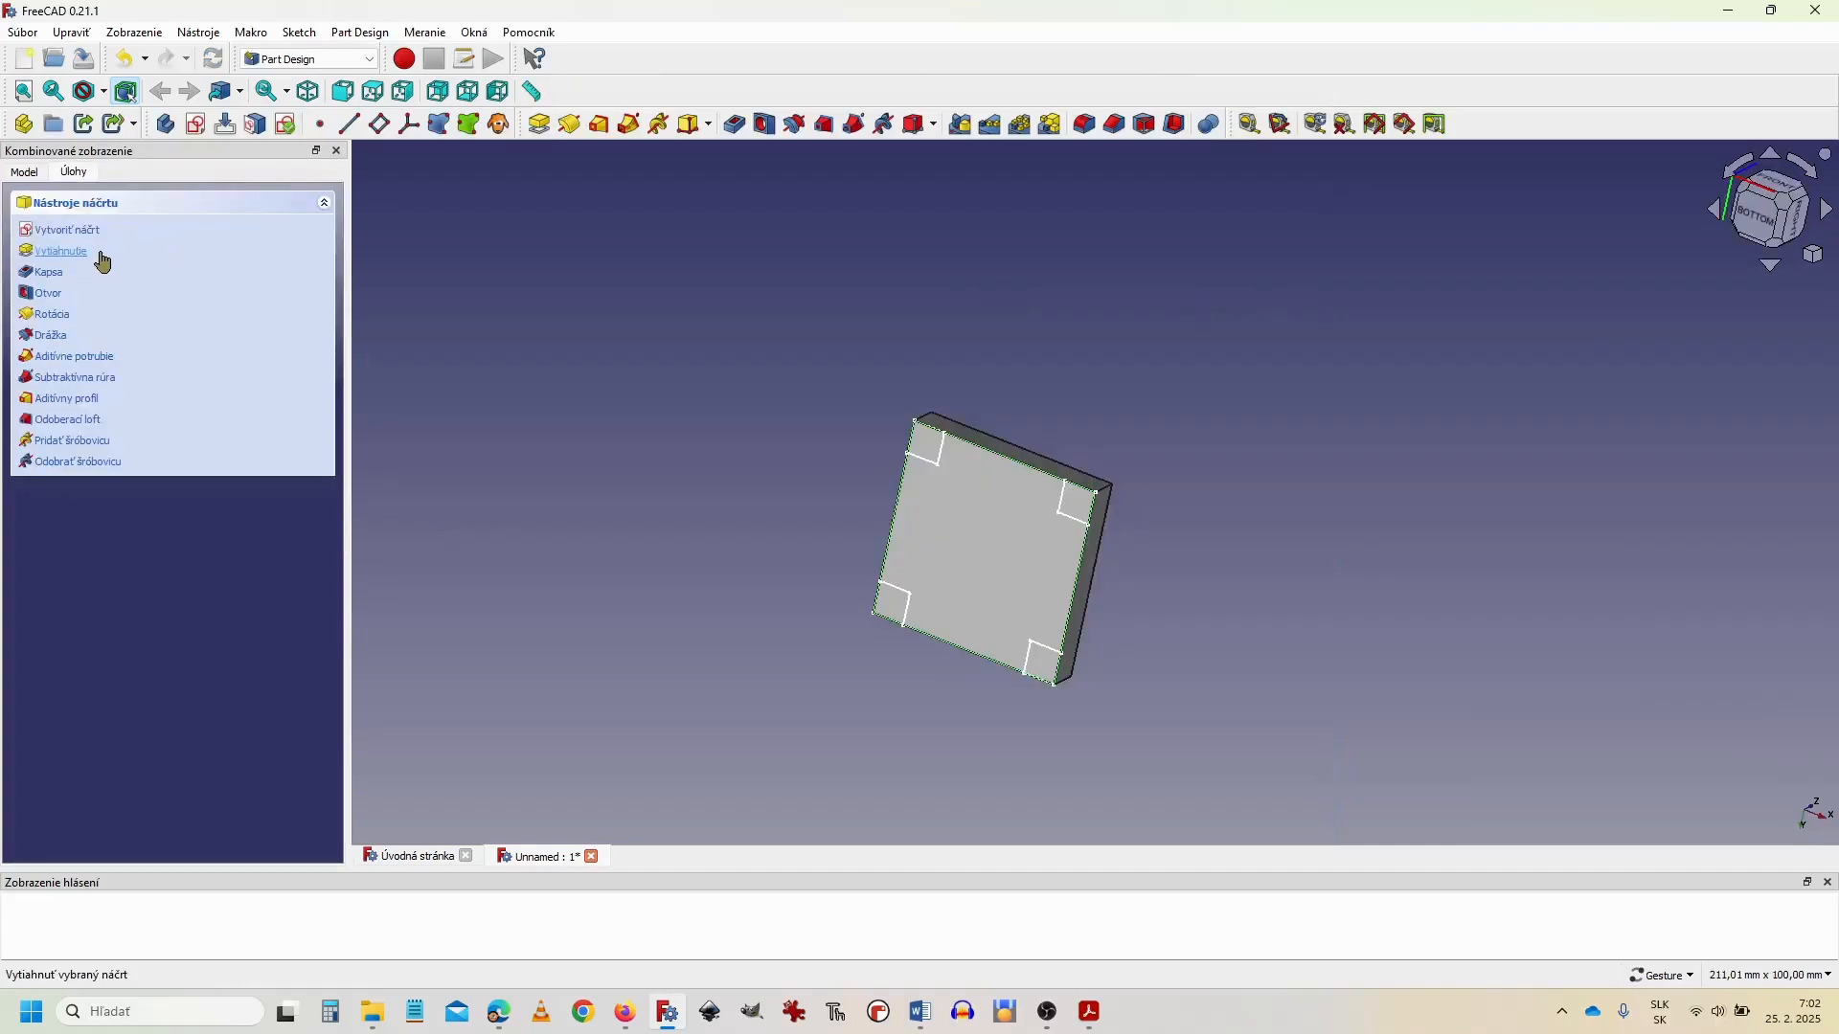
key("alt+Tab")
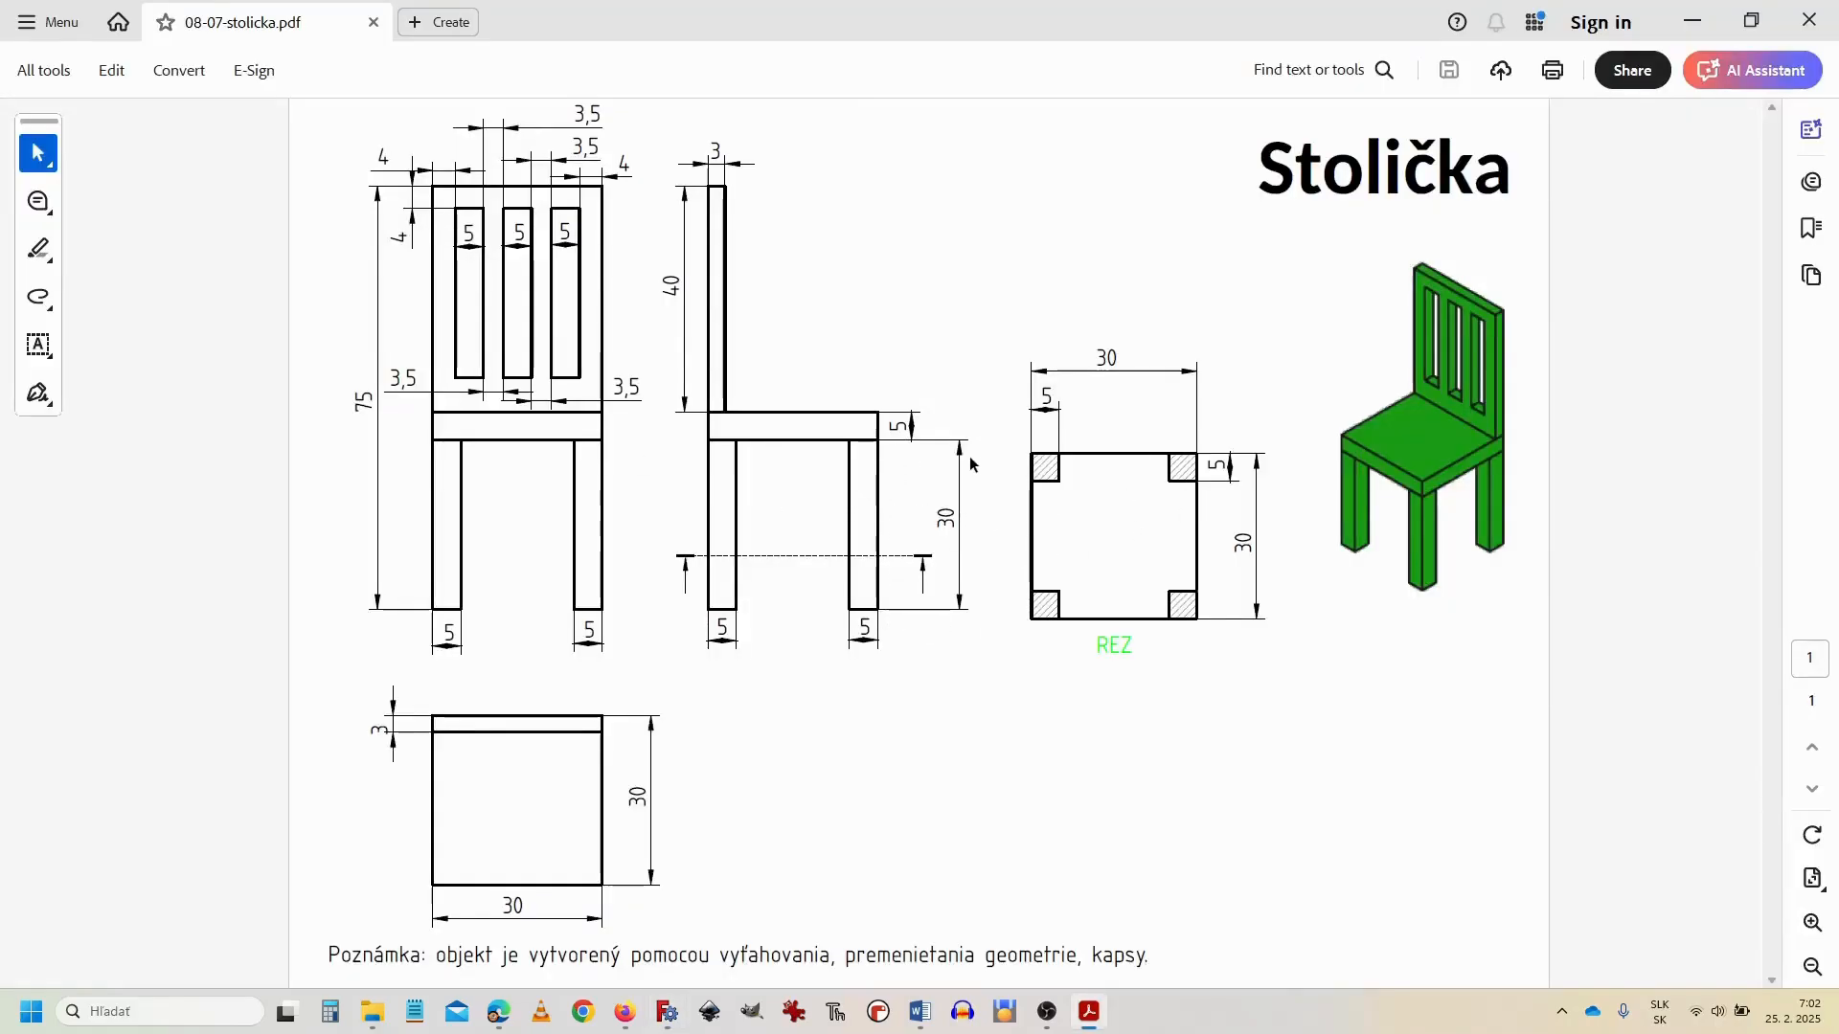
key("alt+Tab")
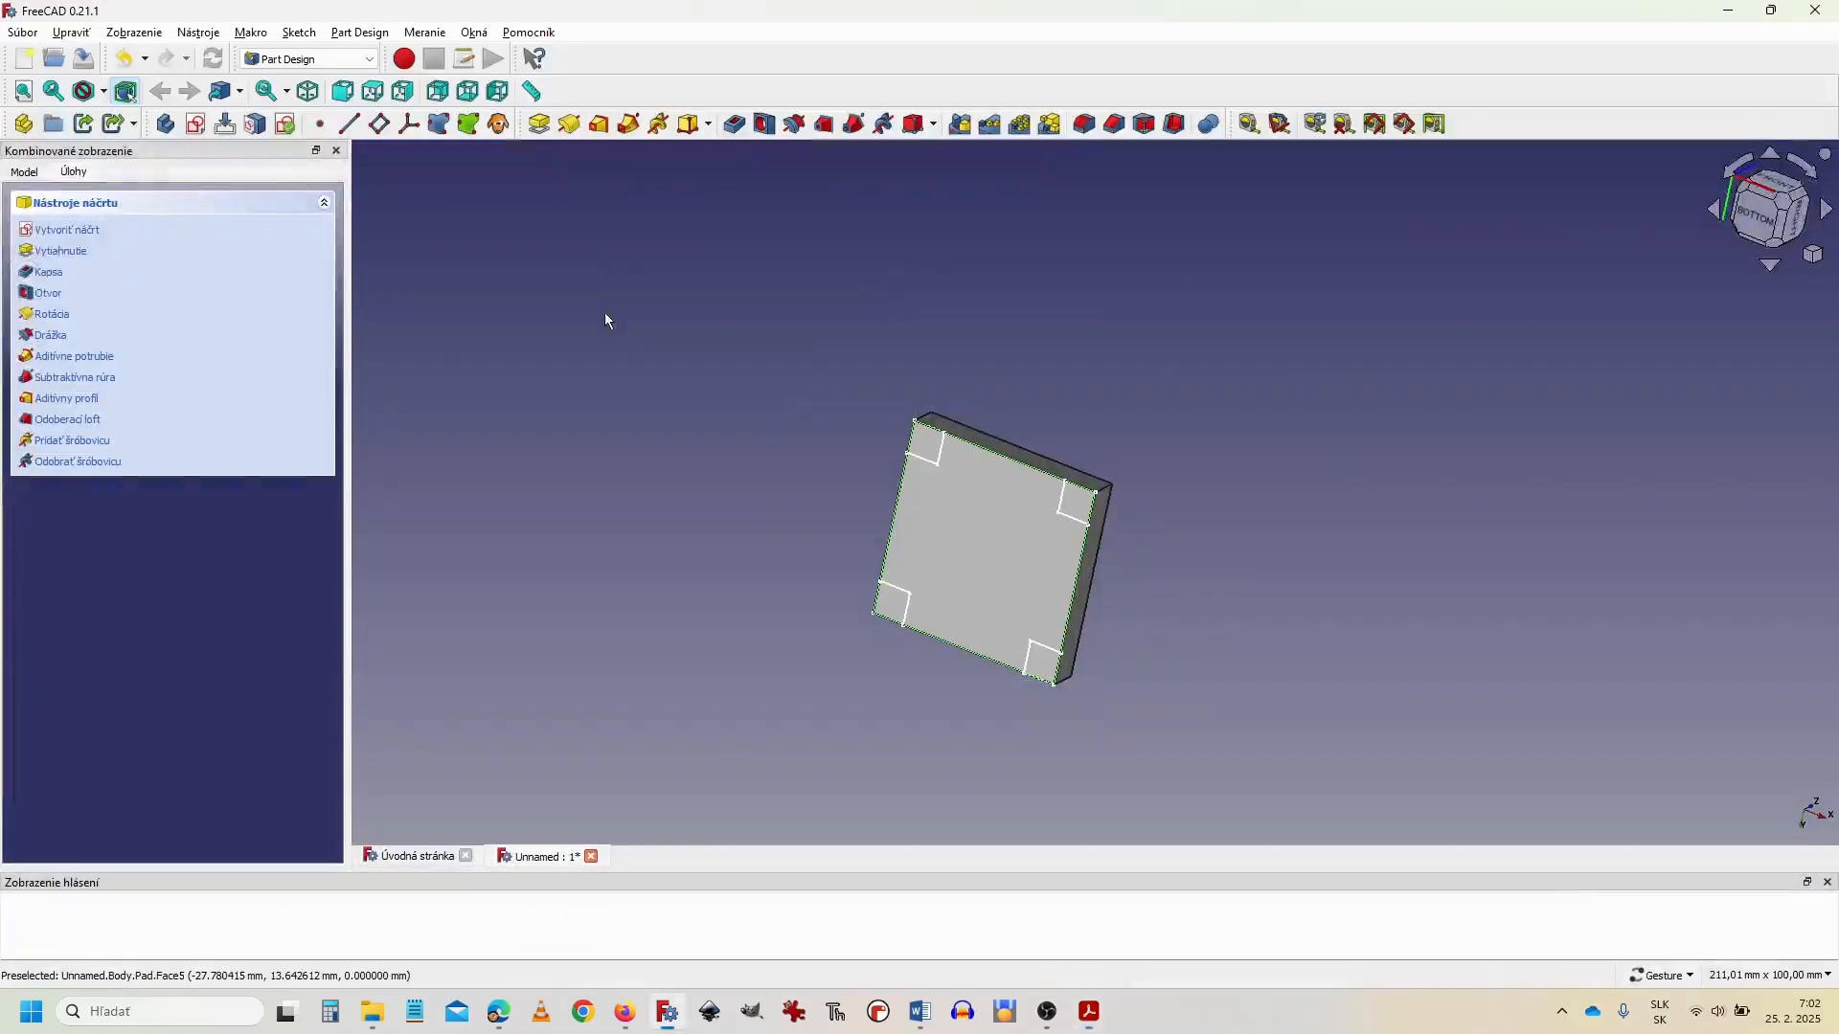
double_click(90, 258)
type("30")
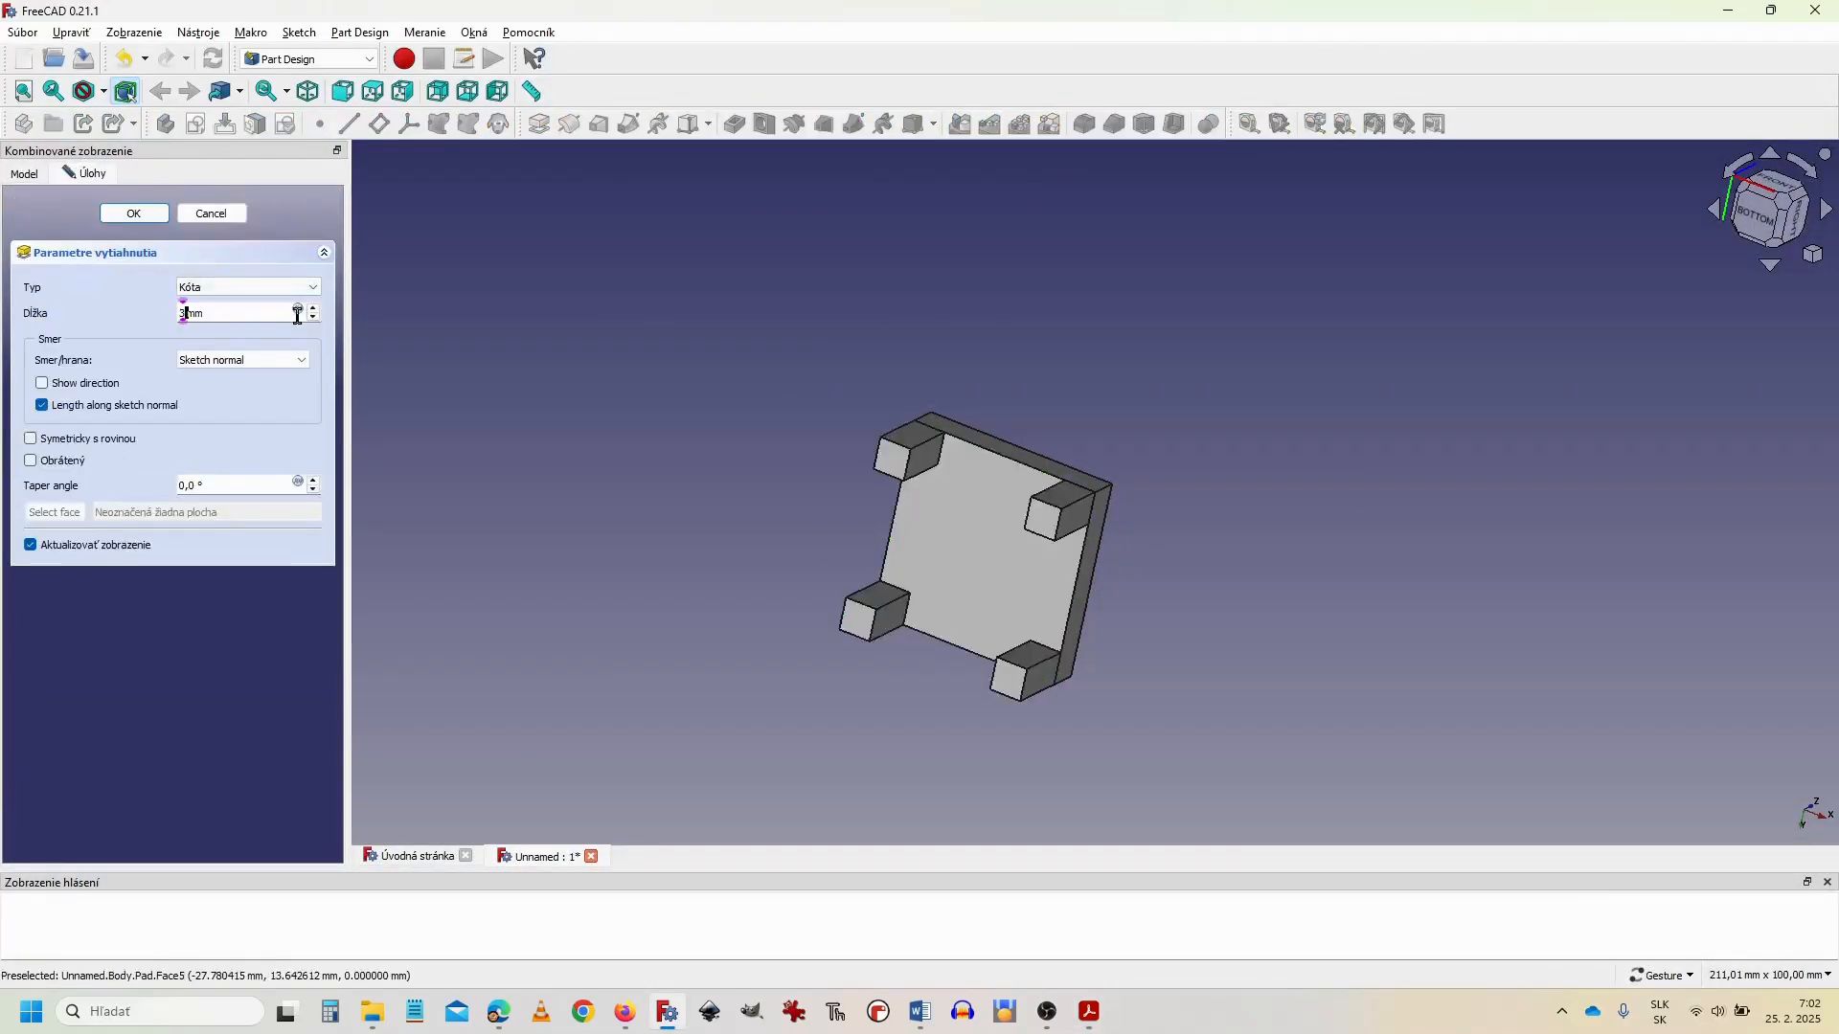
key("Return")
Step: Start a new sketch on the seat's top face and link its rear edge as external geometry
left_click_drag(996, 297, 794, 558)
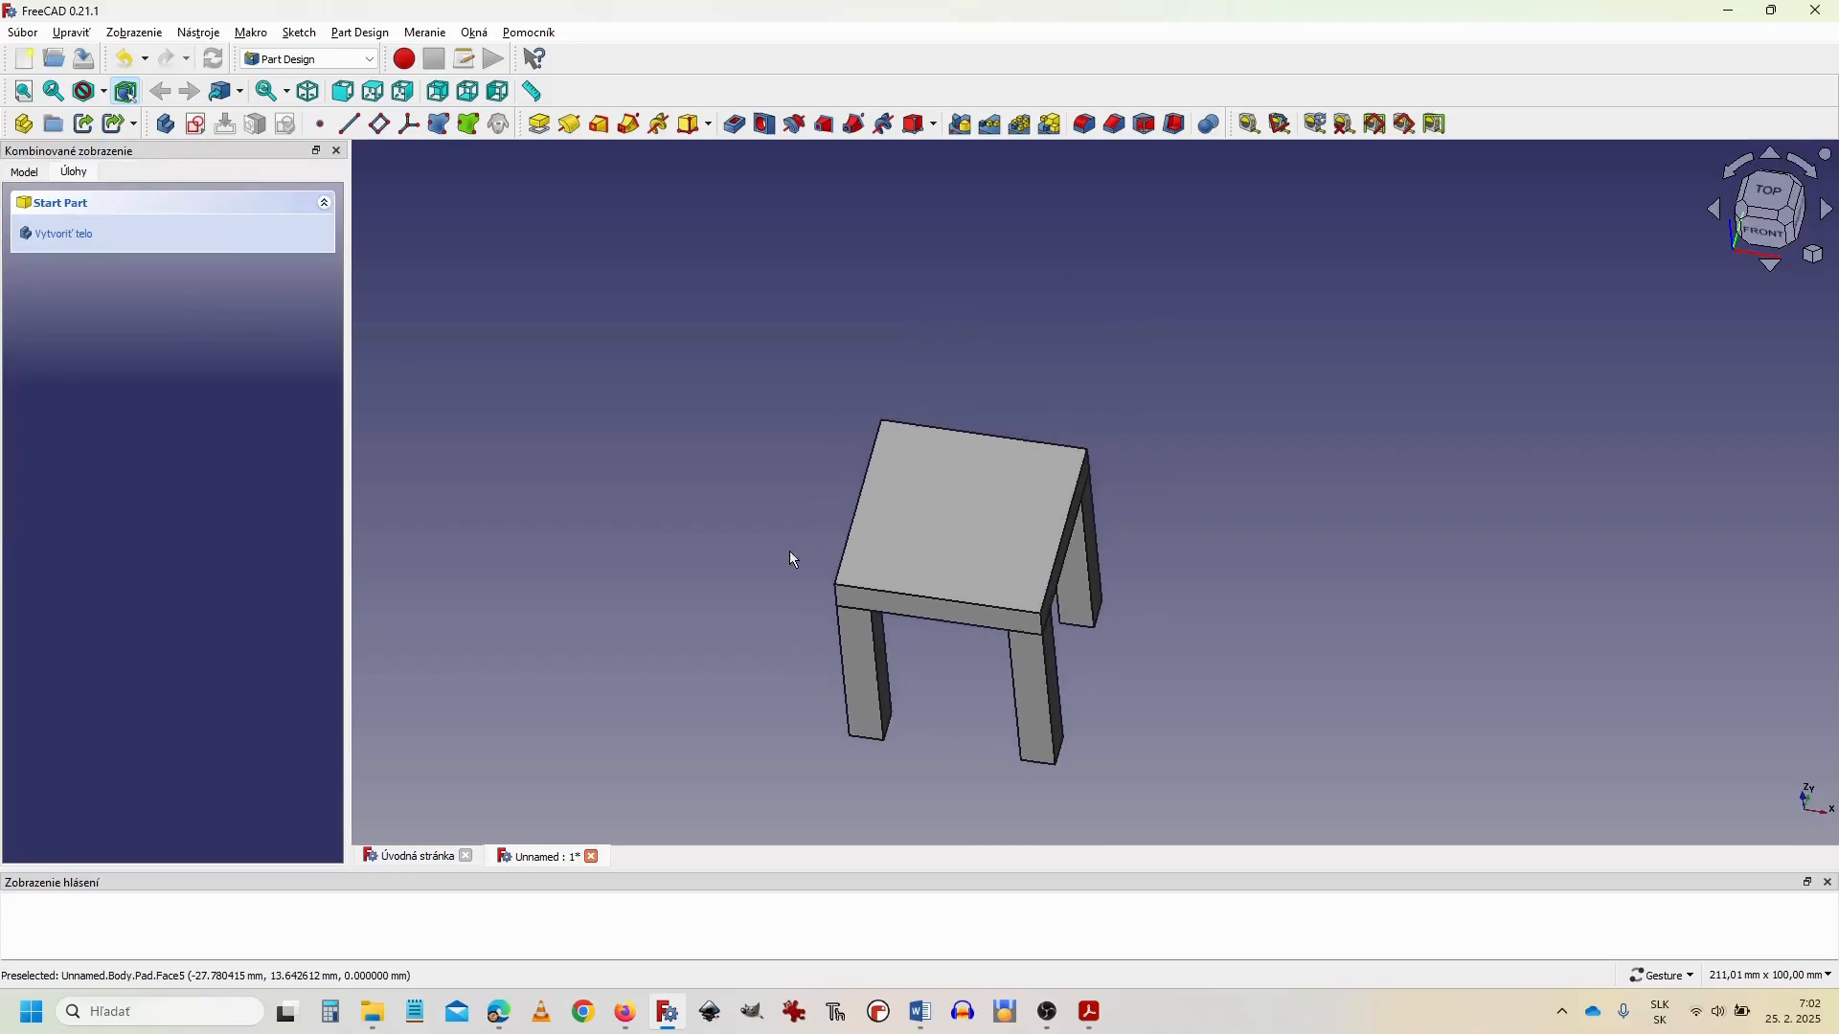
left_click(952, 521)
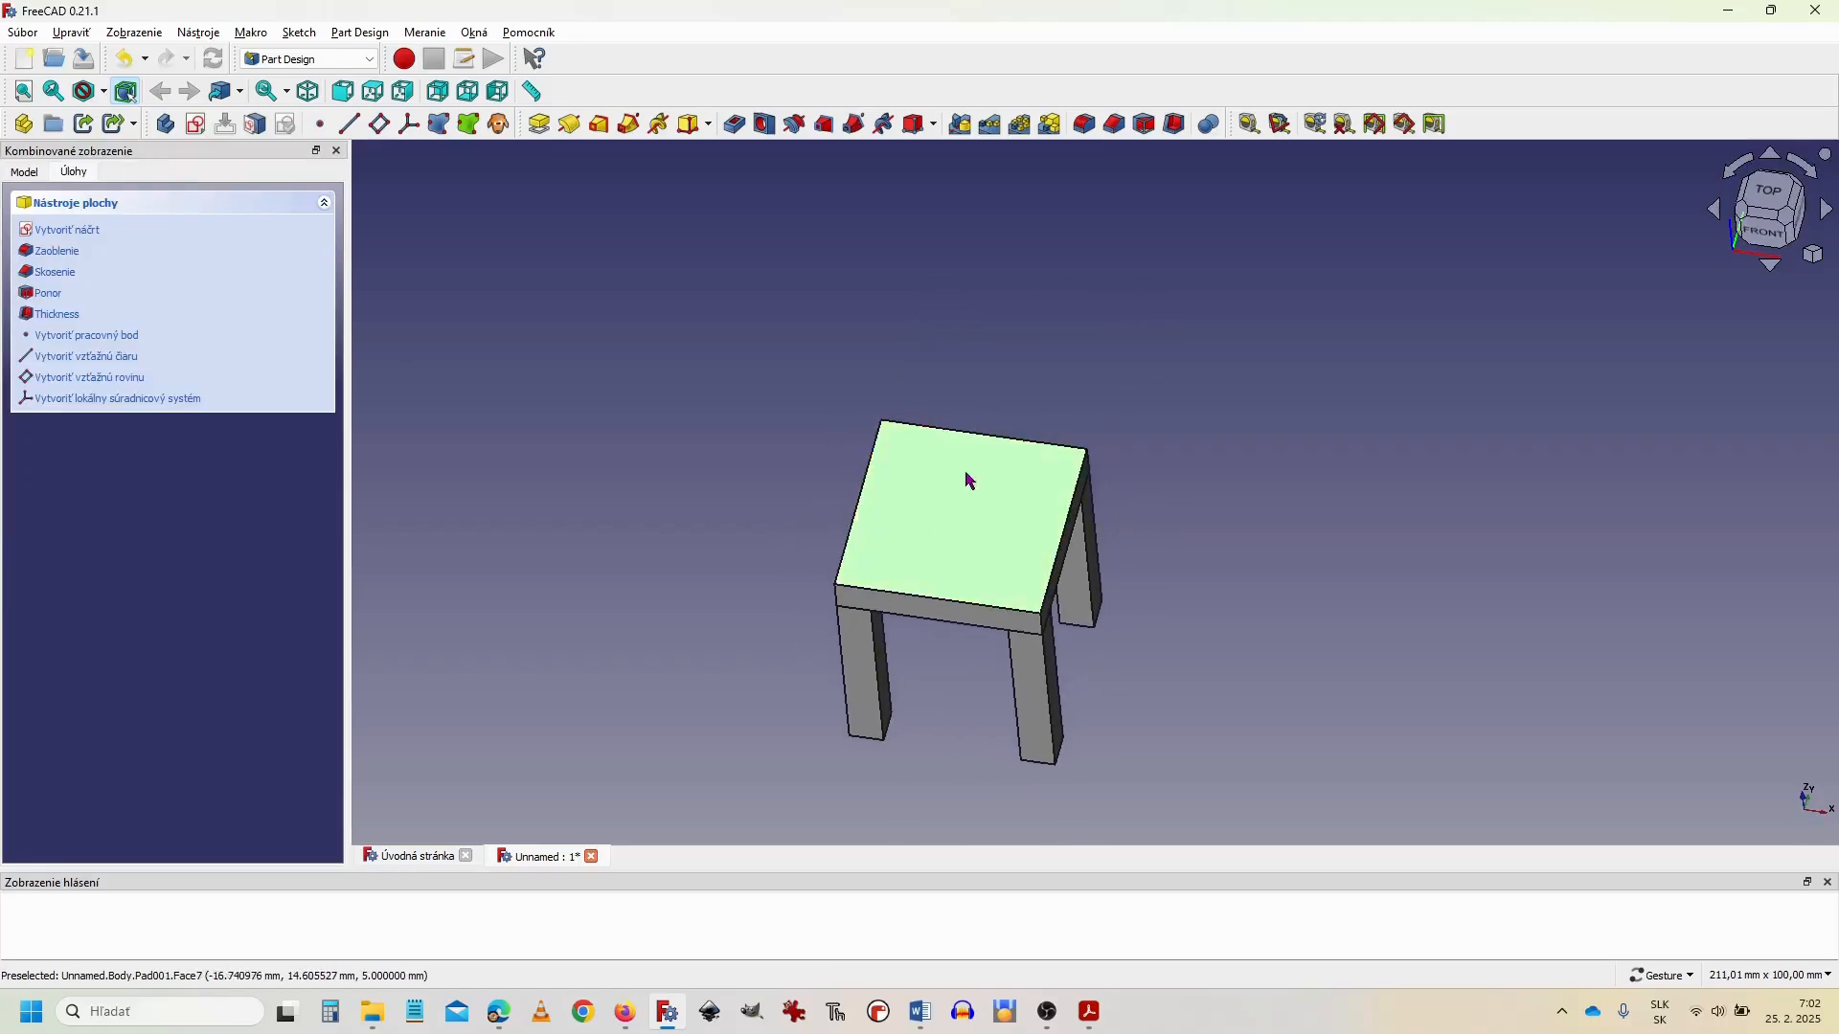
left_click(82, 232)
left_click(531, 123)
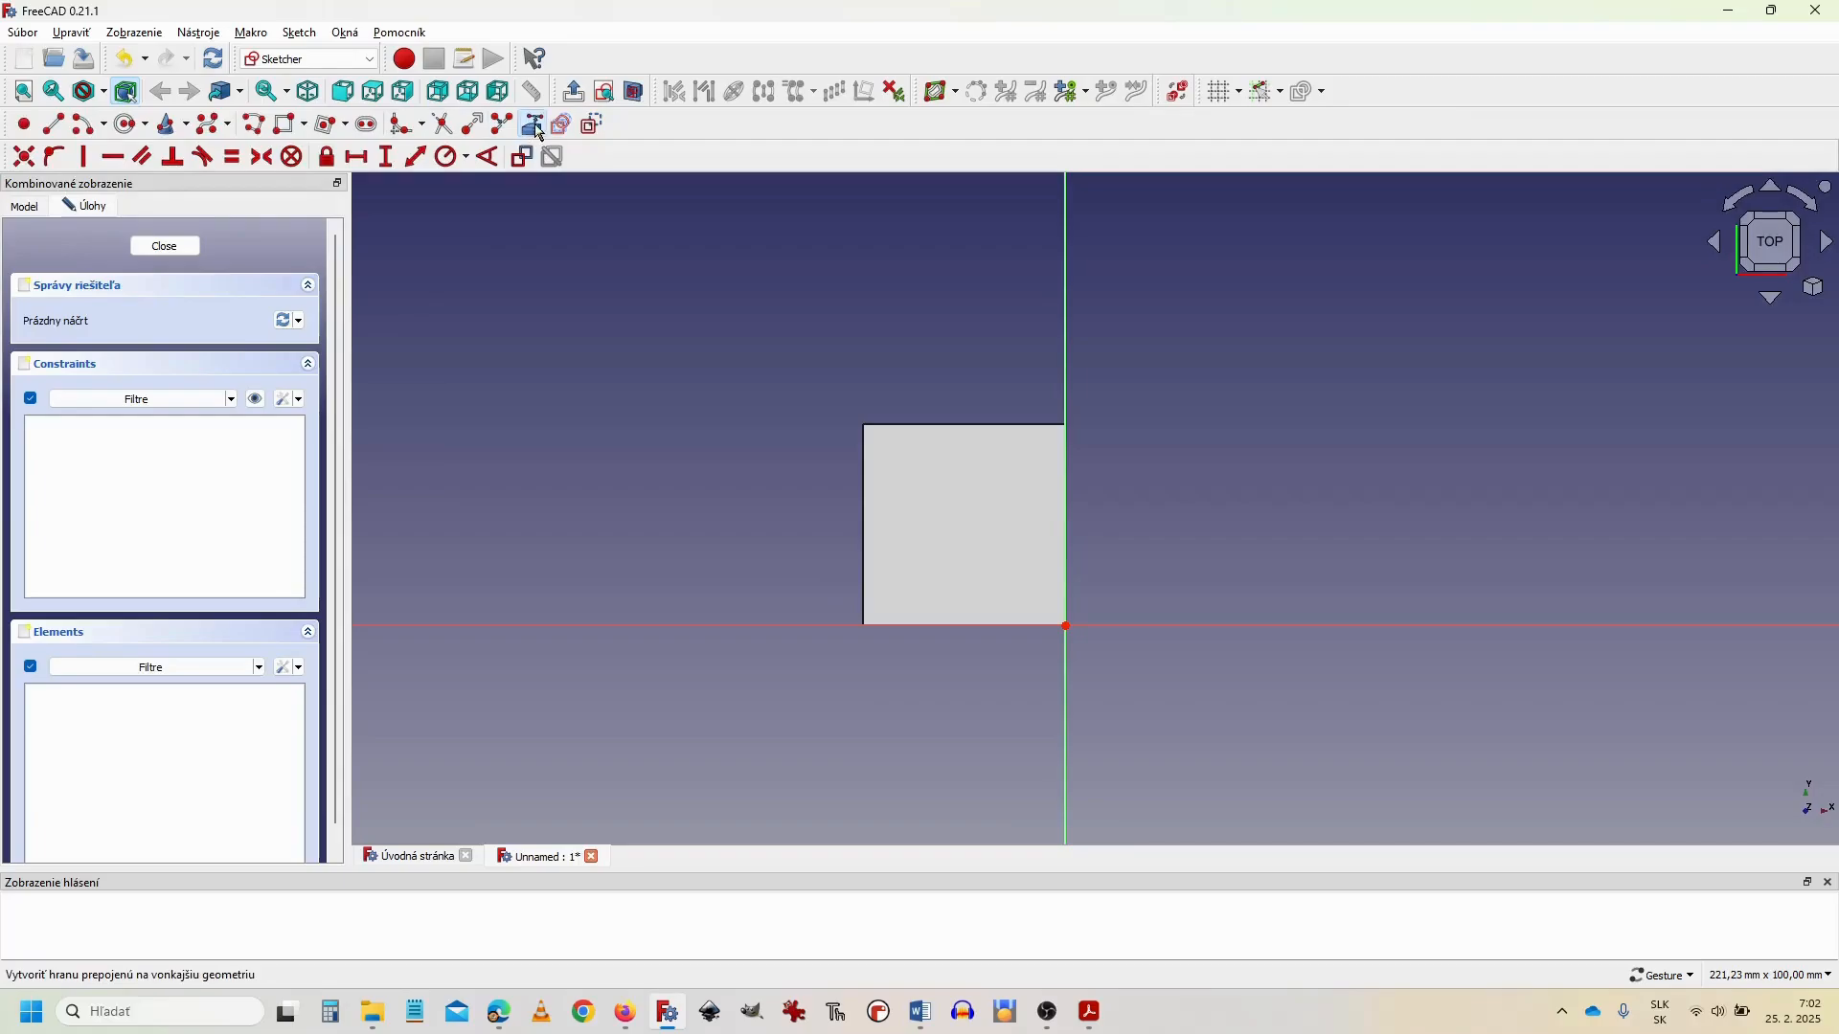
left_click(943, 425)
Step: Check the backrest thickness in the PDF drawing, draw a full-width rectangle along the seat's rear edge and constrain its depth to 3 mm
key("alt+Tab")
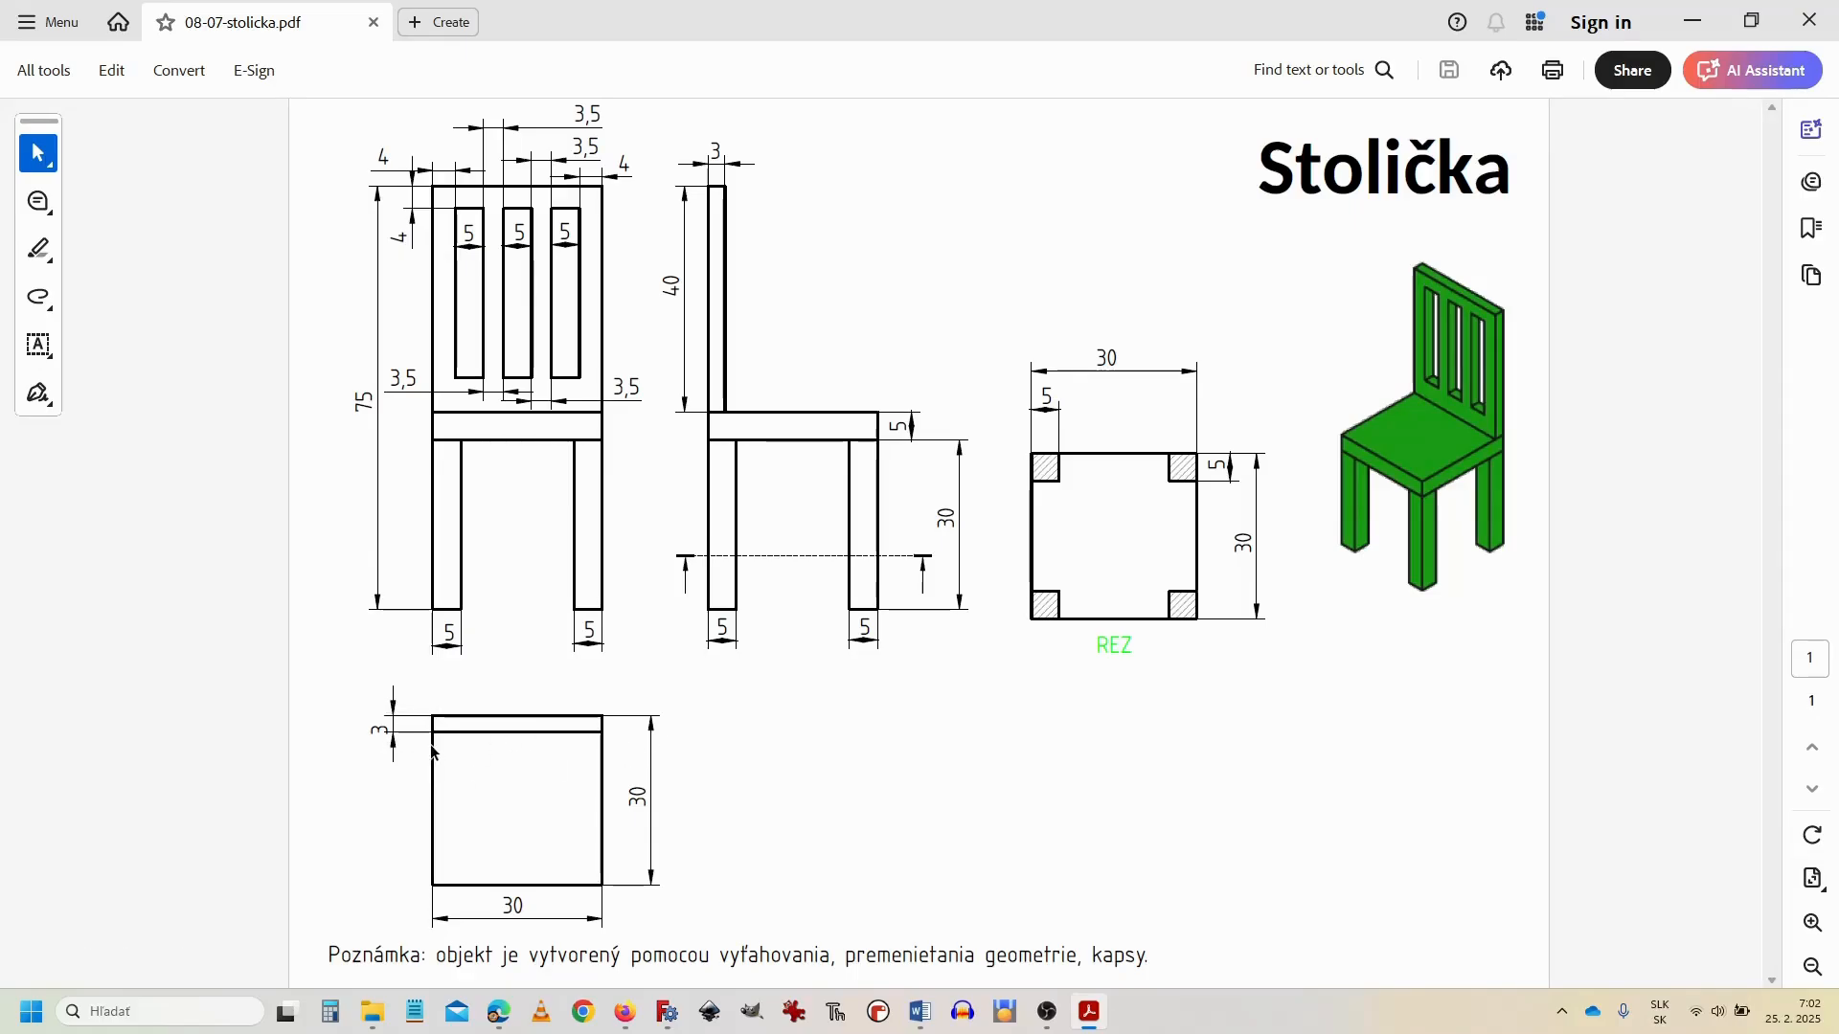
key("alt+Tab")
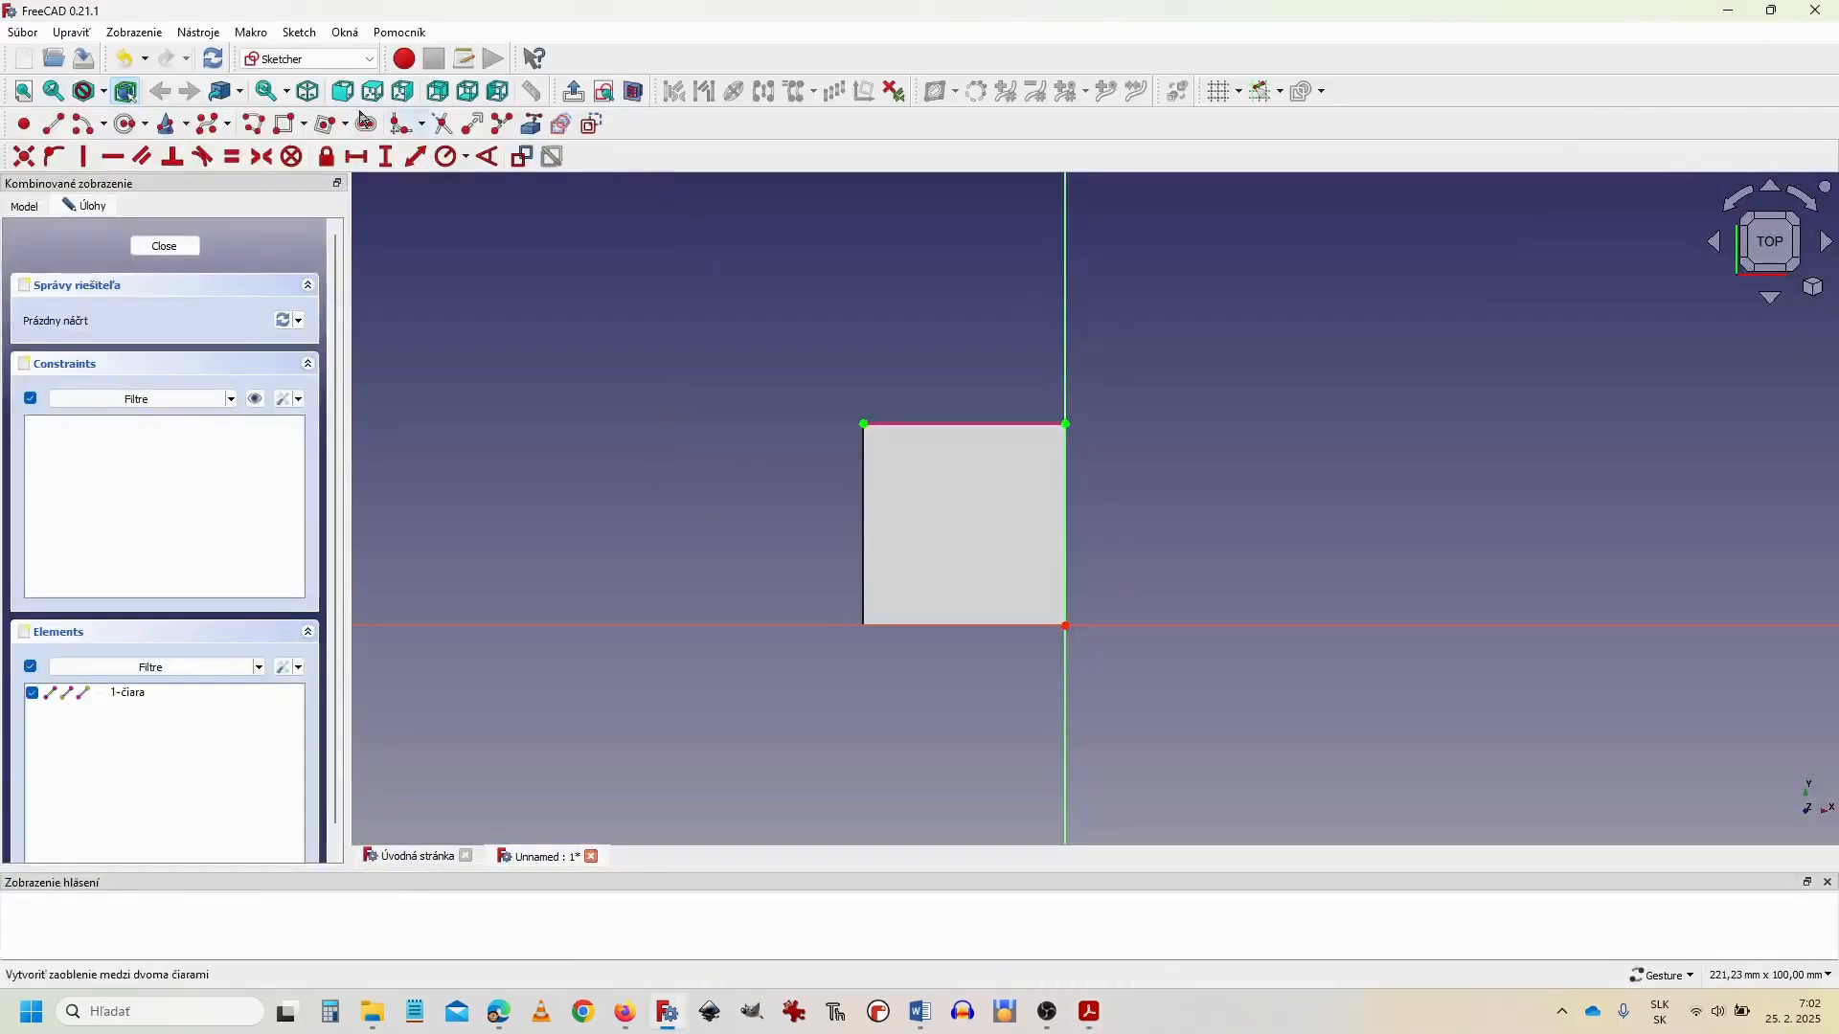
left_click(865, 424)
left_click(1069, 469)
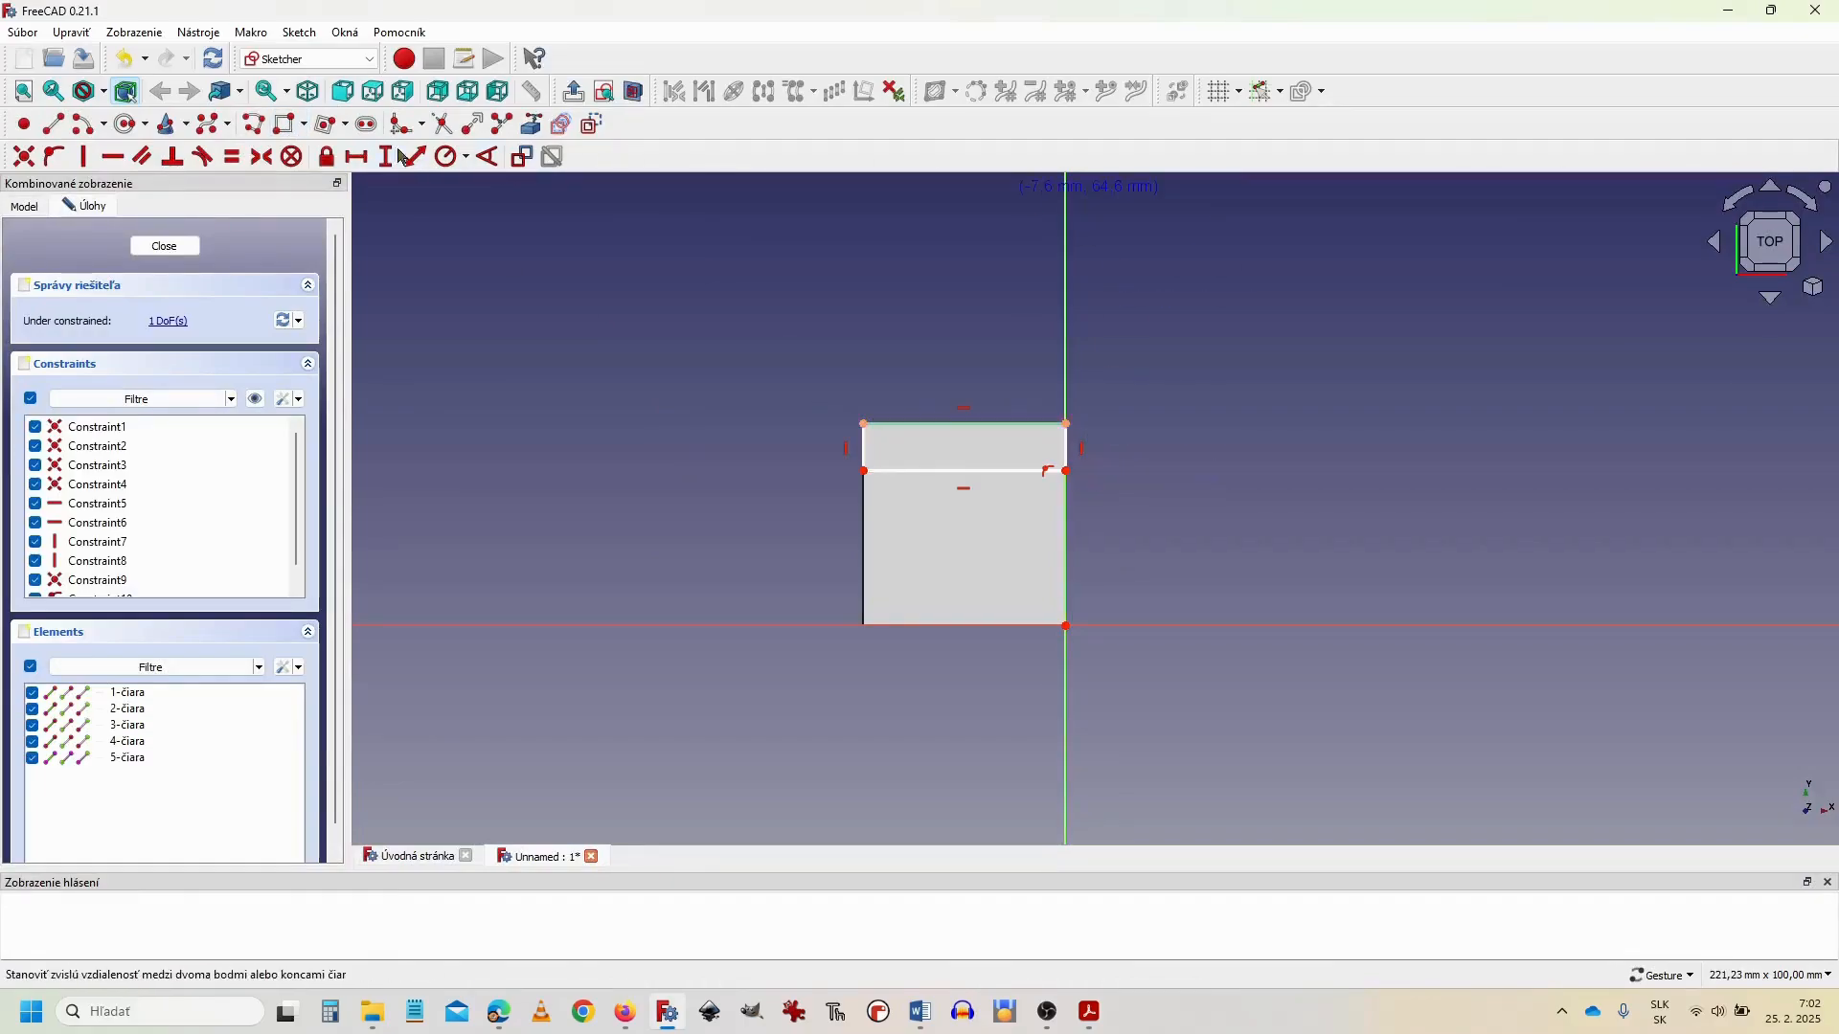
left_click(863, 448)
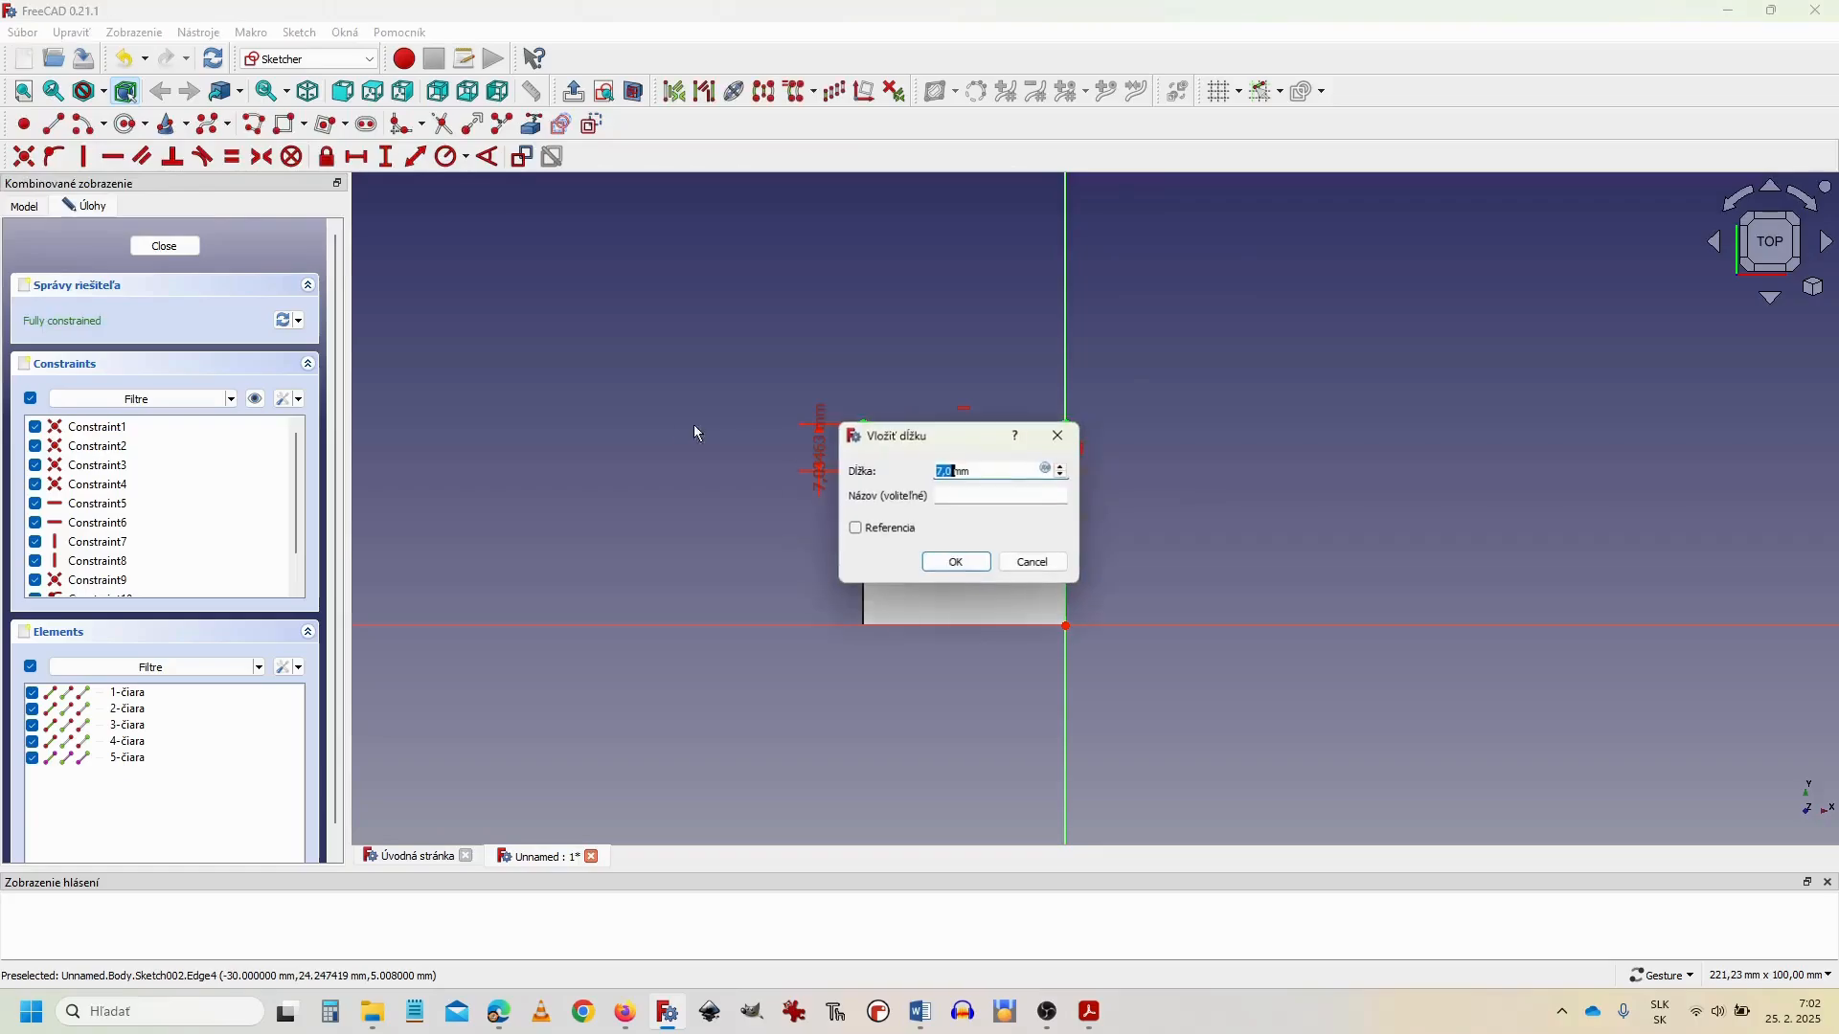
type("3")
key("Return")
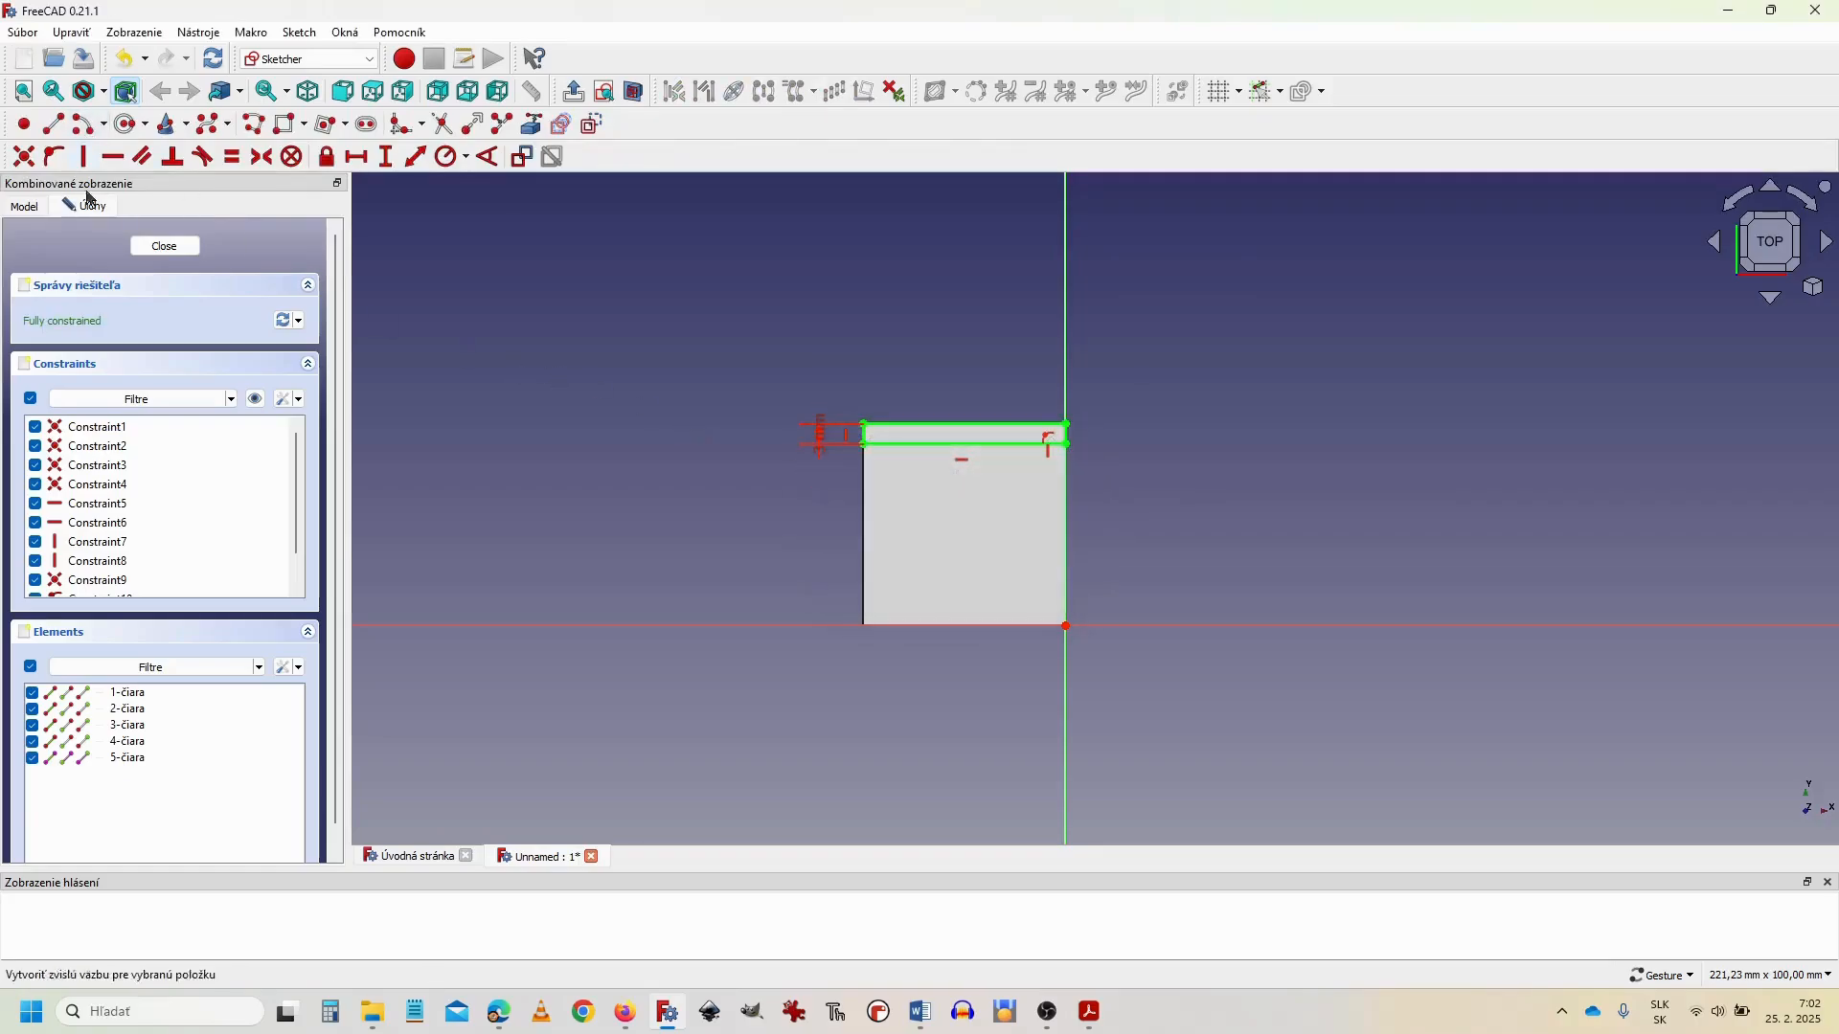
Step: Close the backrest sketch, check the backrest height in the PDF drawing and pad the strip 40 mm
left_click(160, 247)
left_click(57, 252)
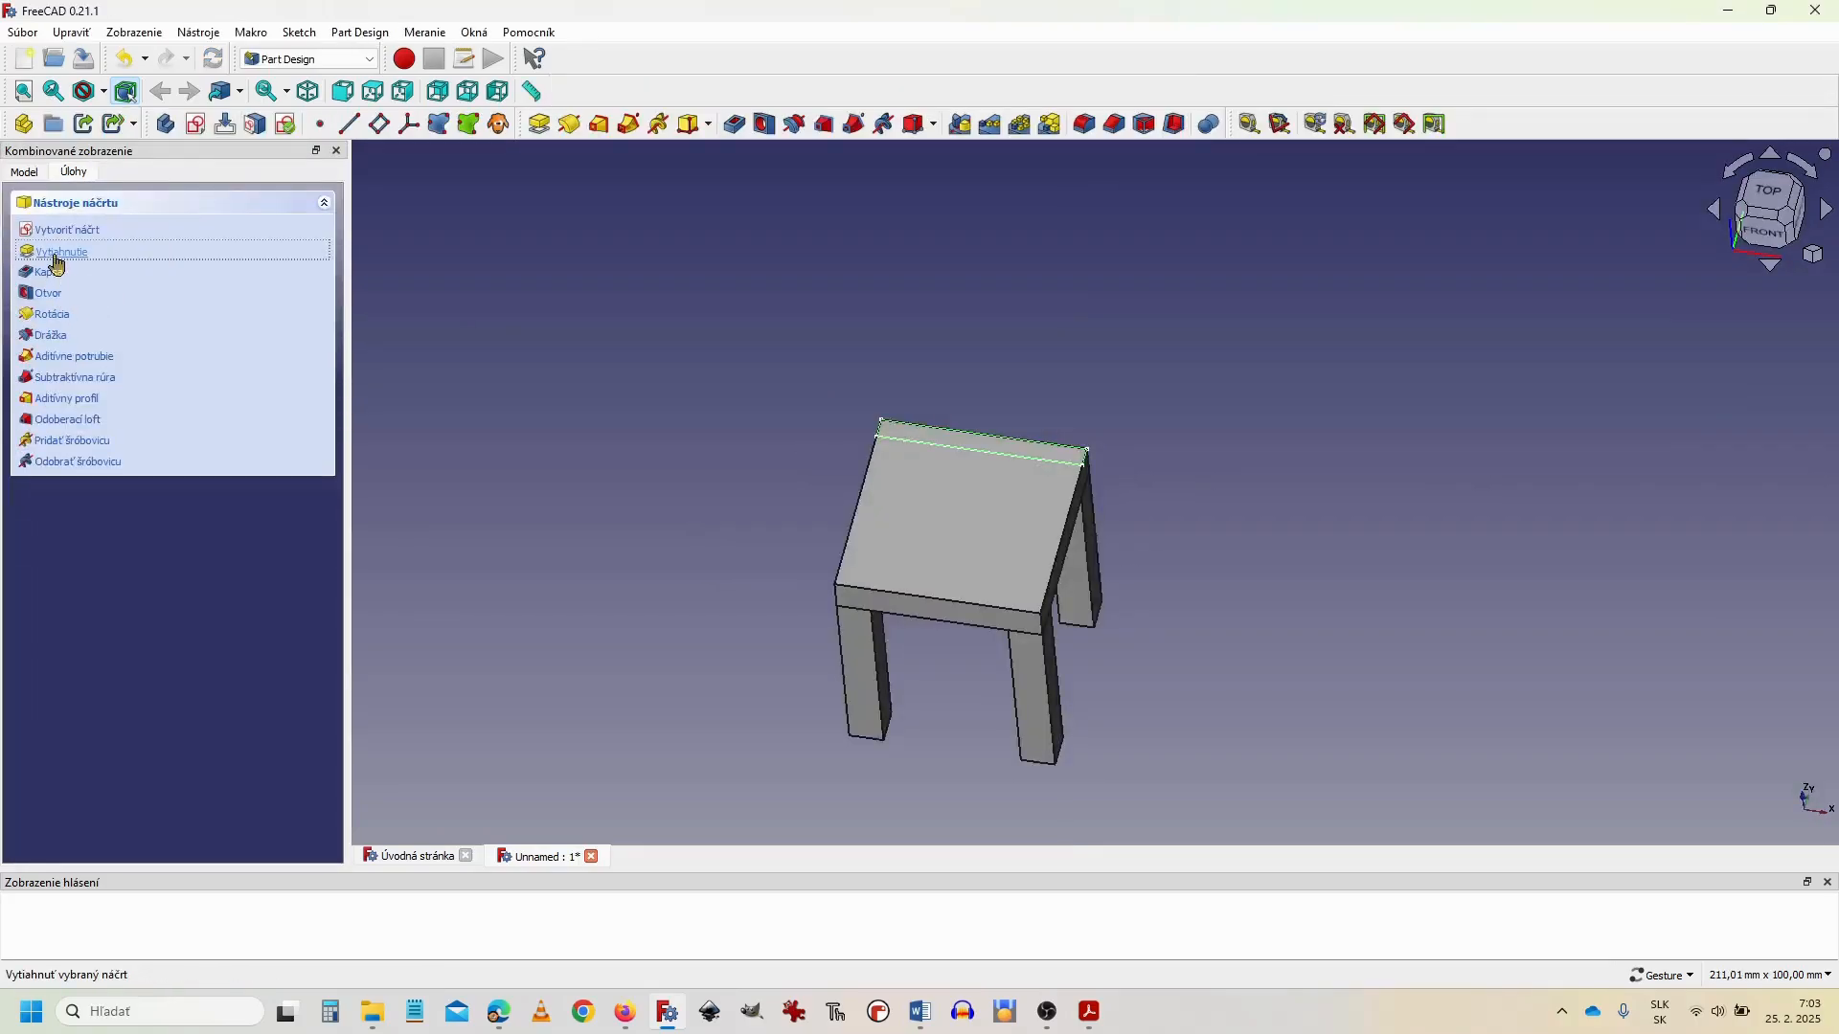
key("alt+Tab")
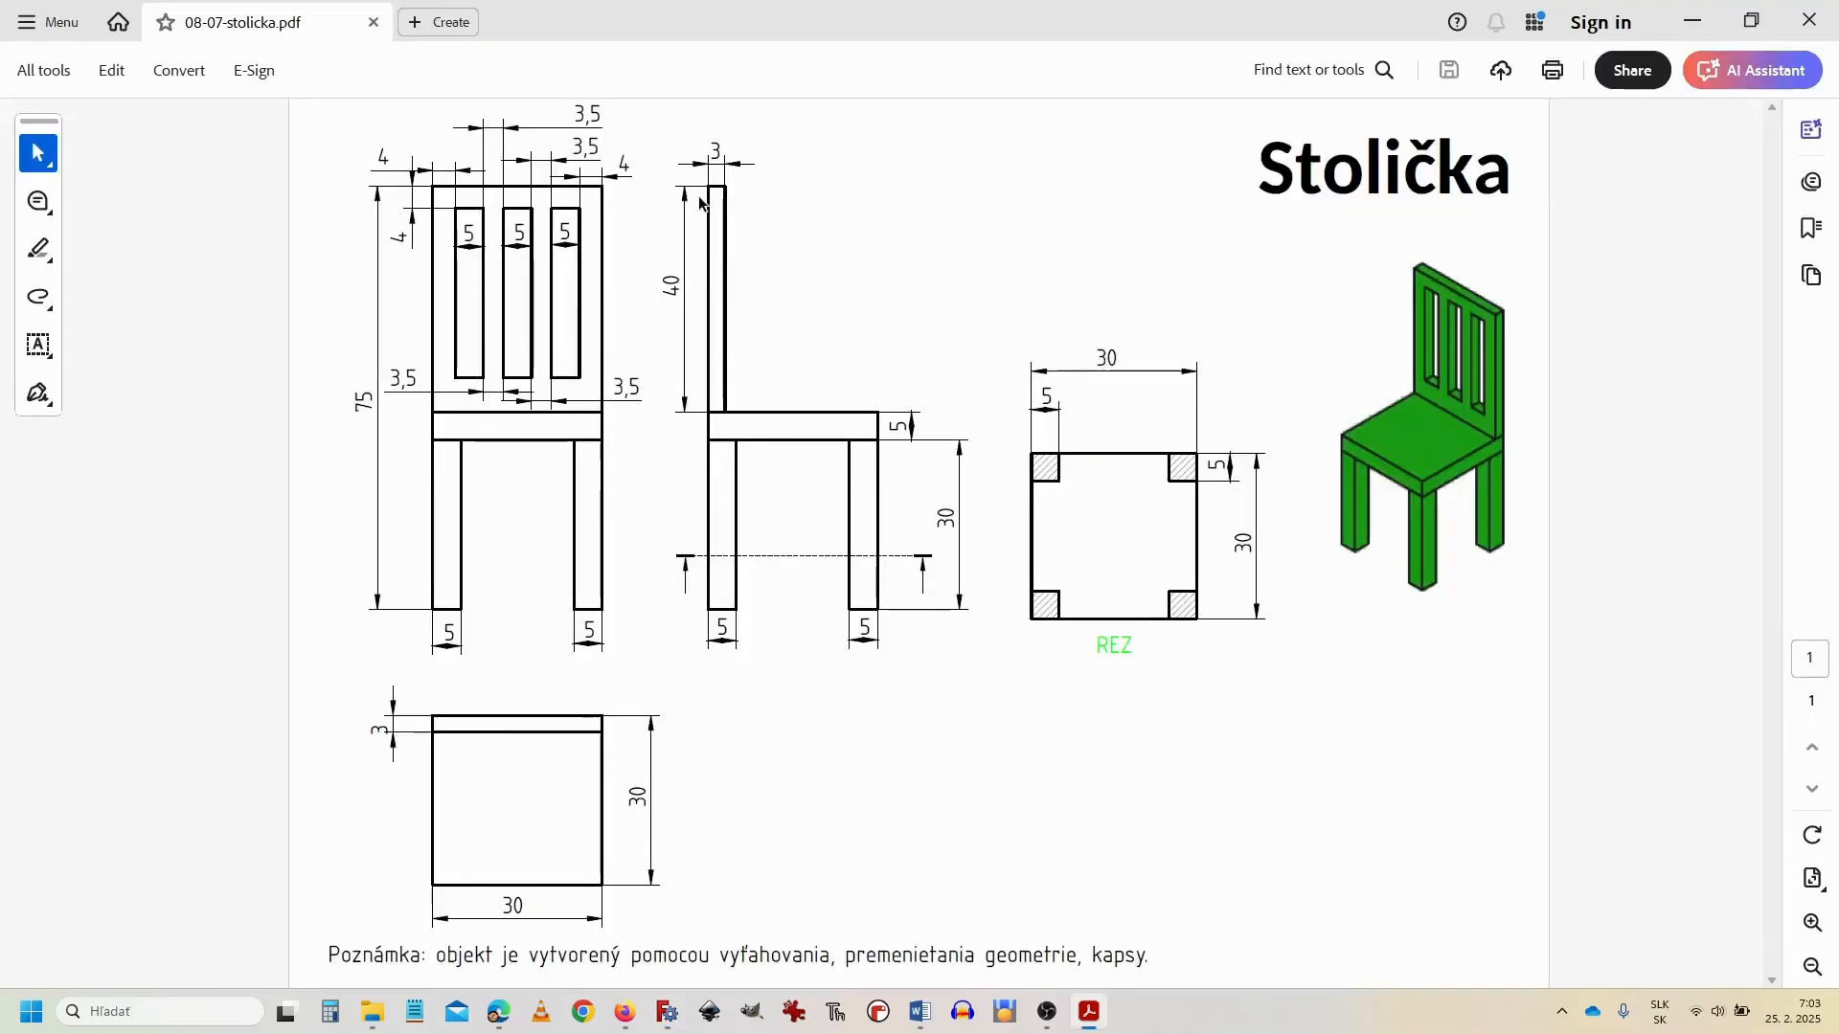
key("alt+Tab")
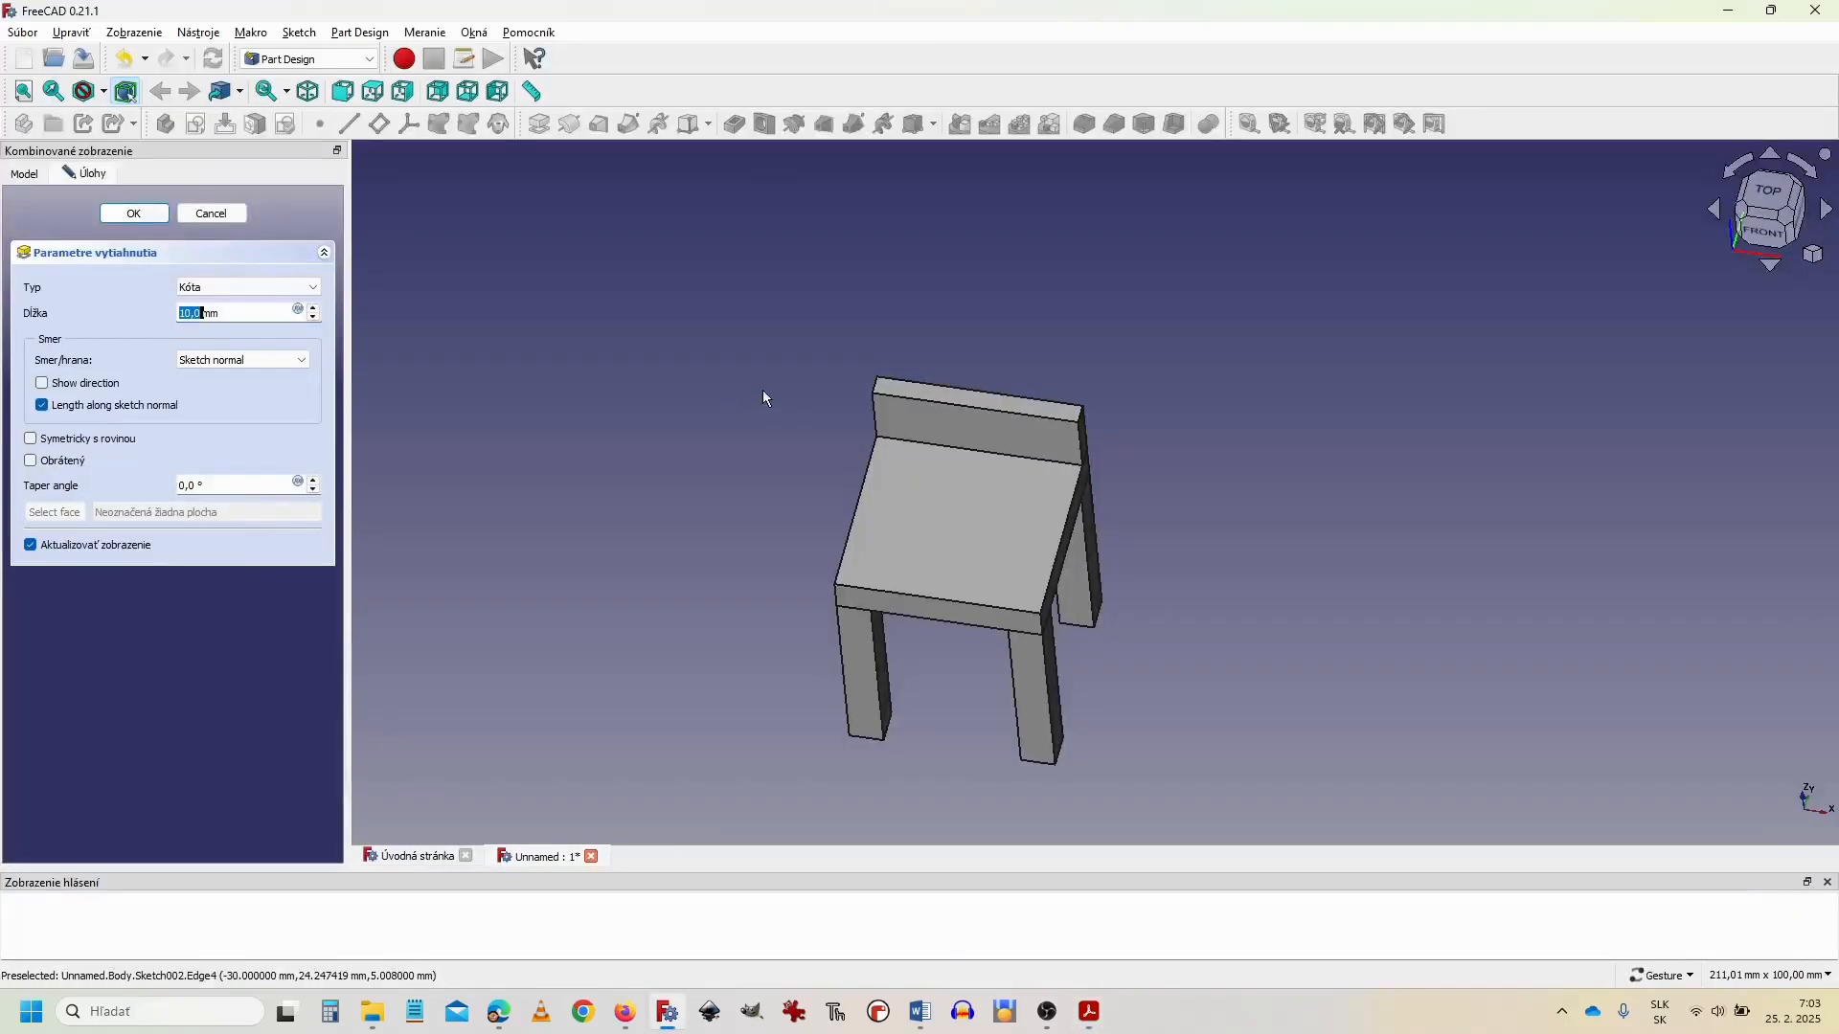
type("40")
key("Return")
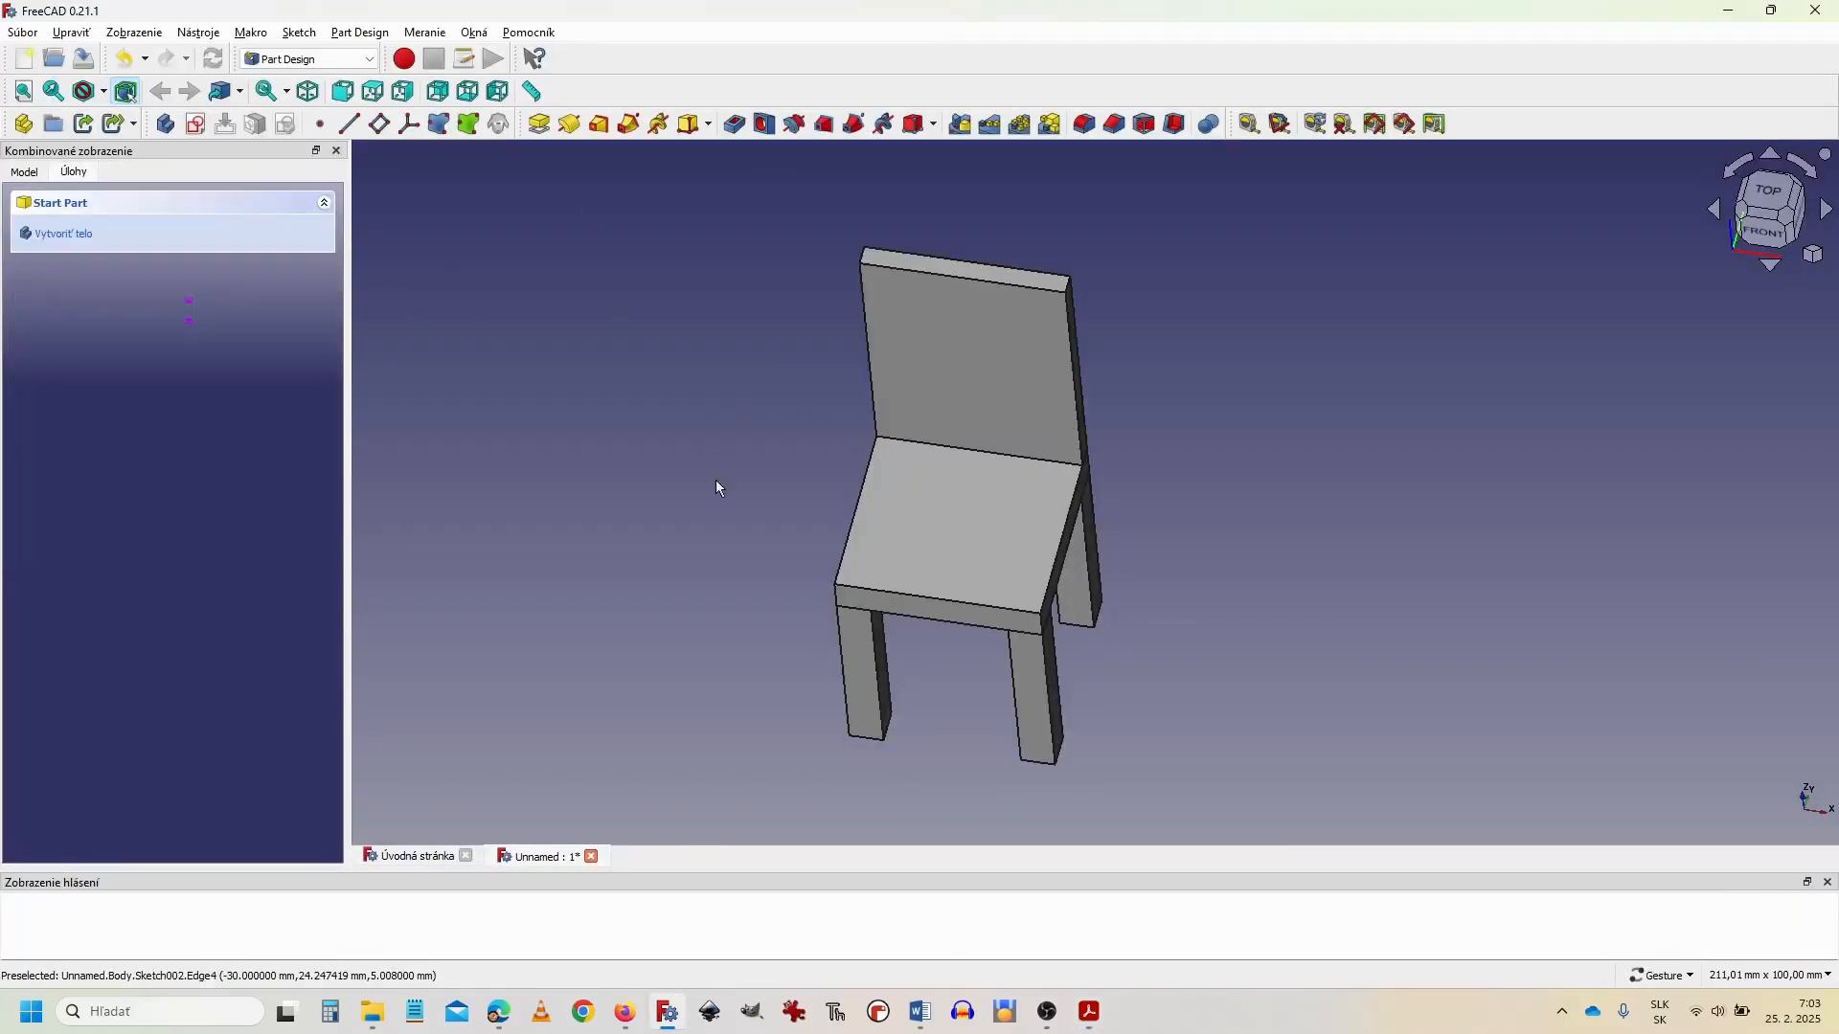
Step: Start a new sketch on the backrest's front face and link its upper and left edges as external geometry
left_click_drag(720, 489, 808, 435)
left_click_drag(779, 505, 840, 568)
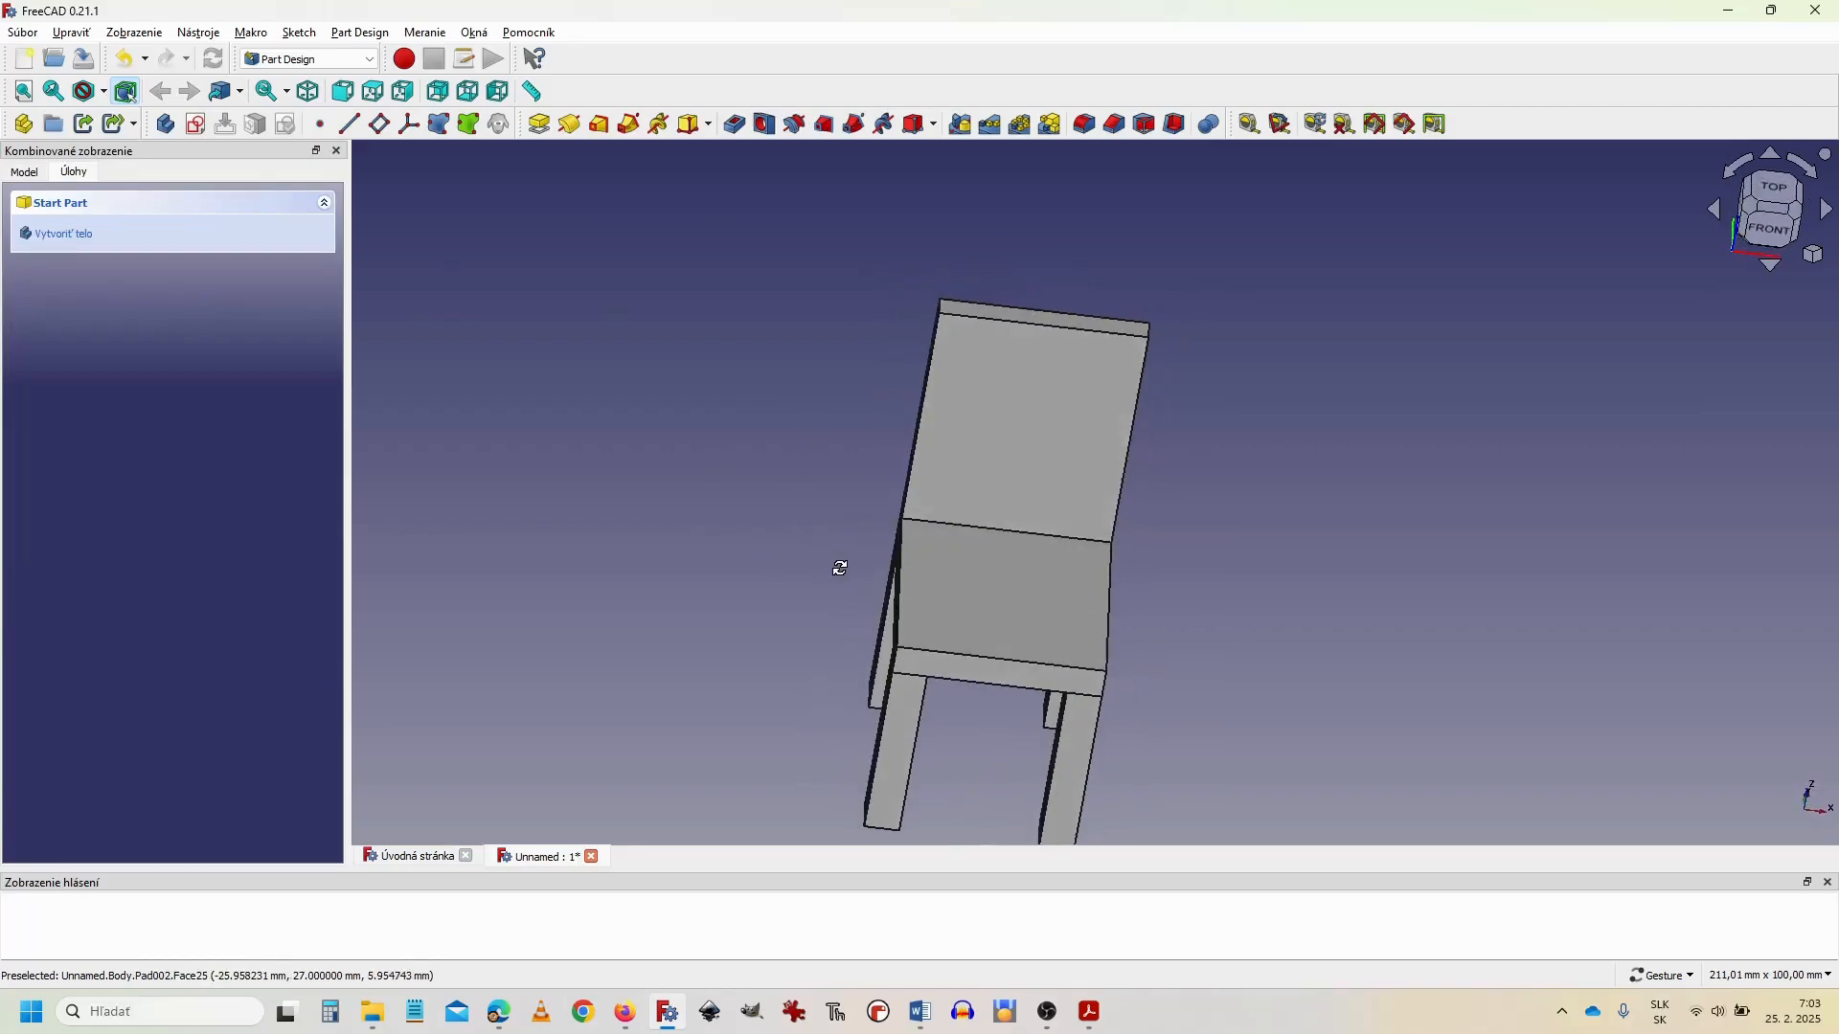
left_click(1025, 409)
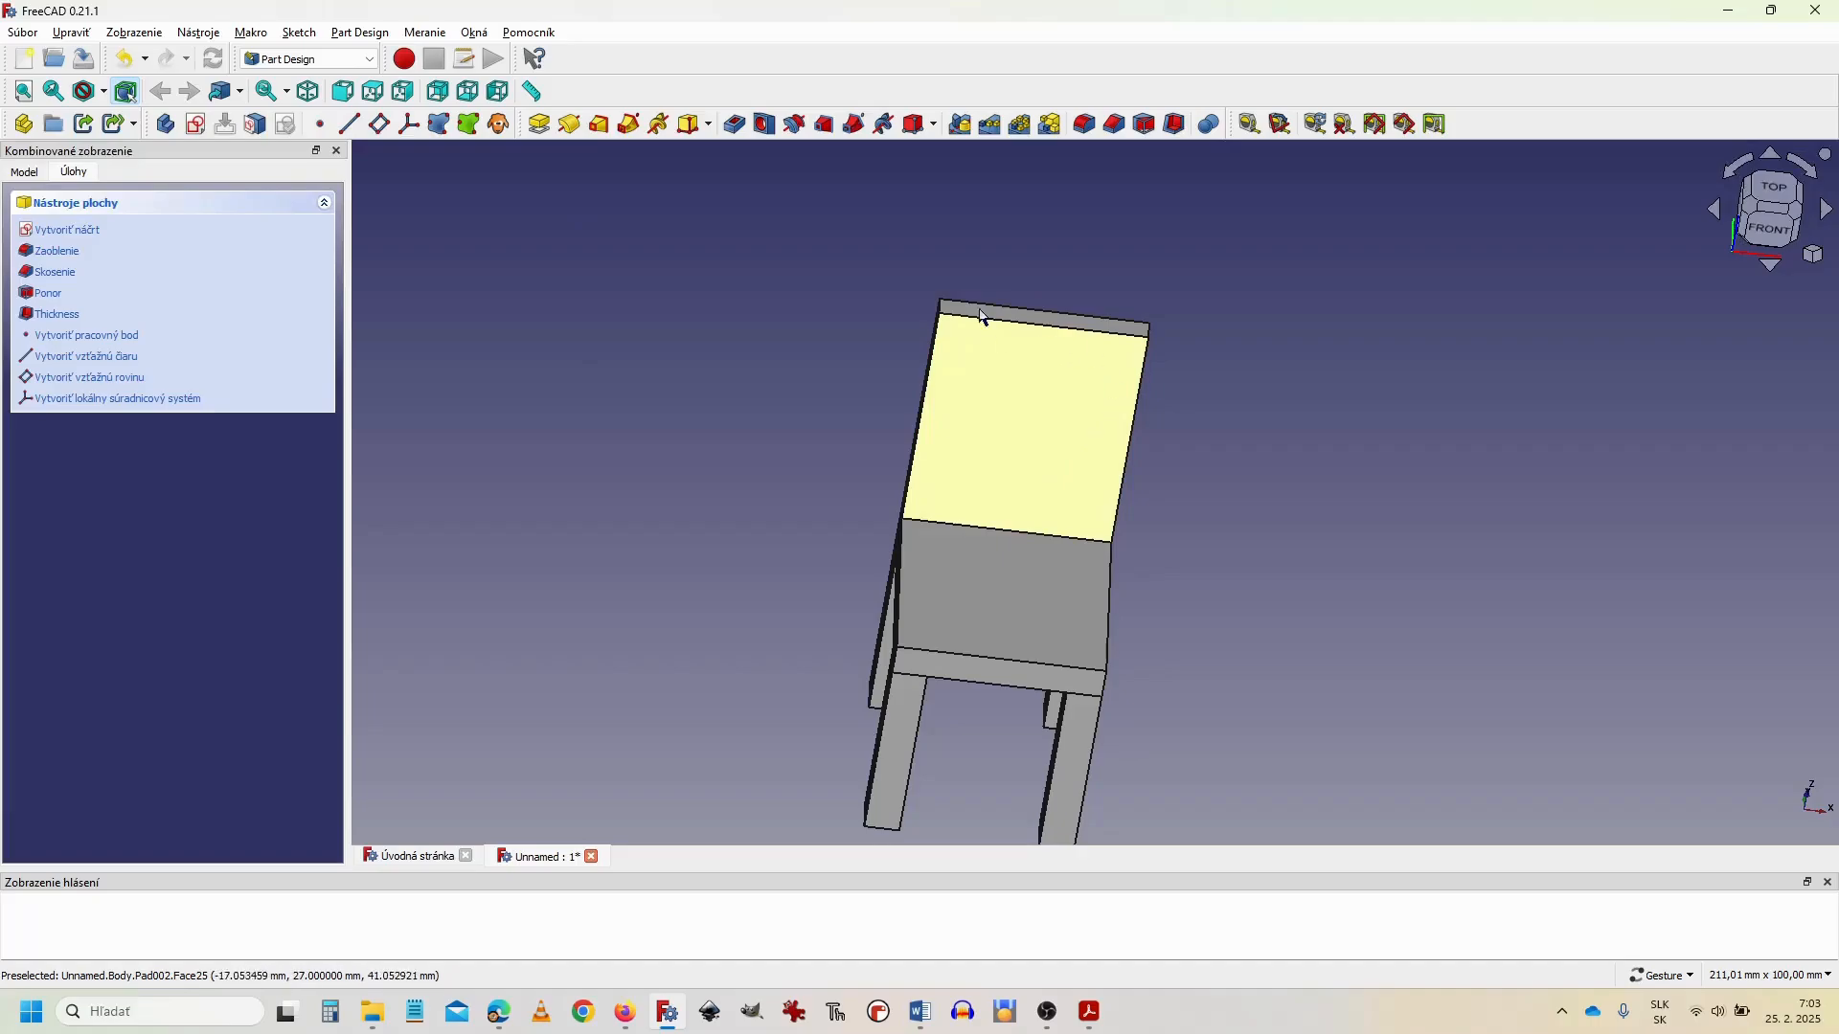
left_click(62, 230)
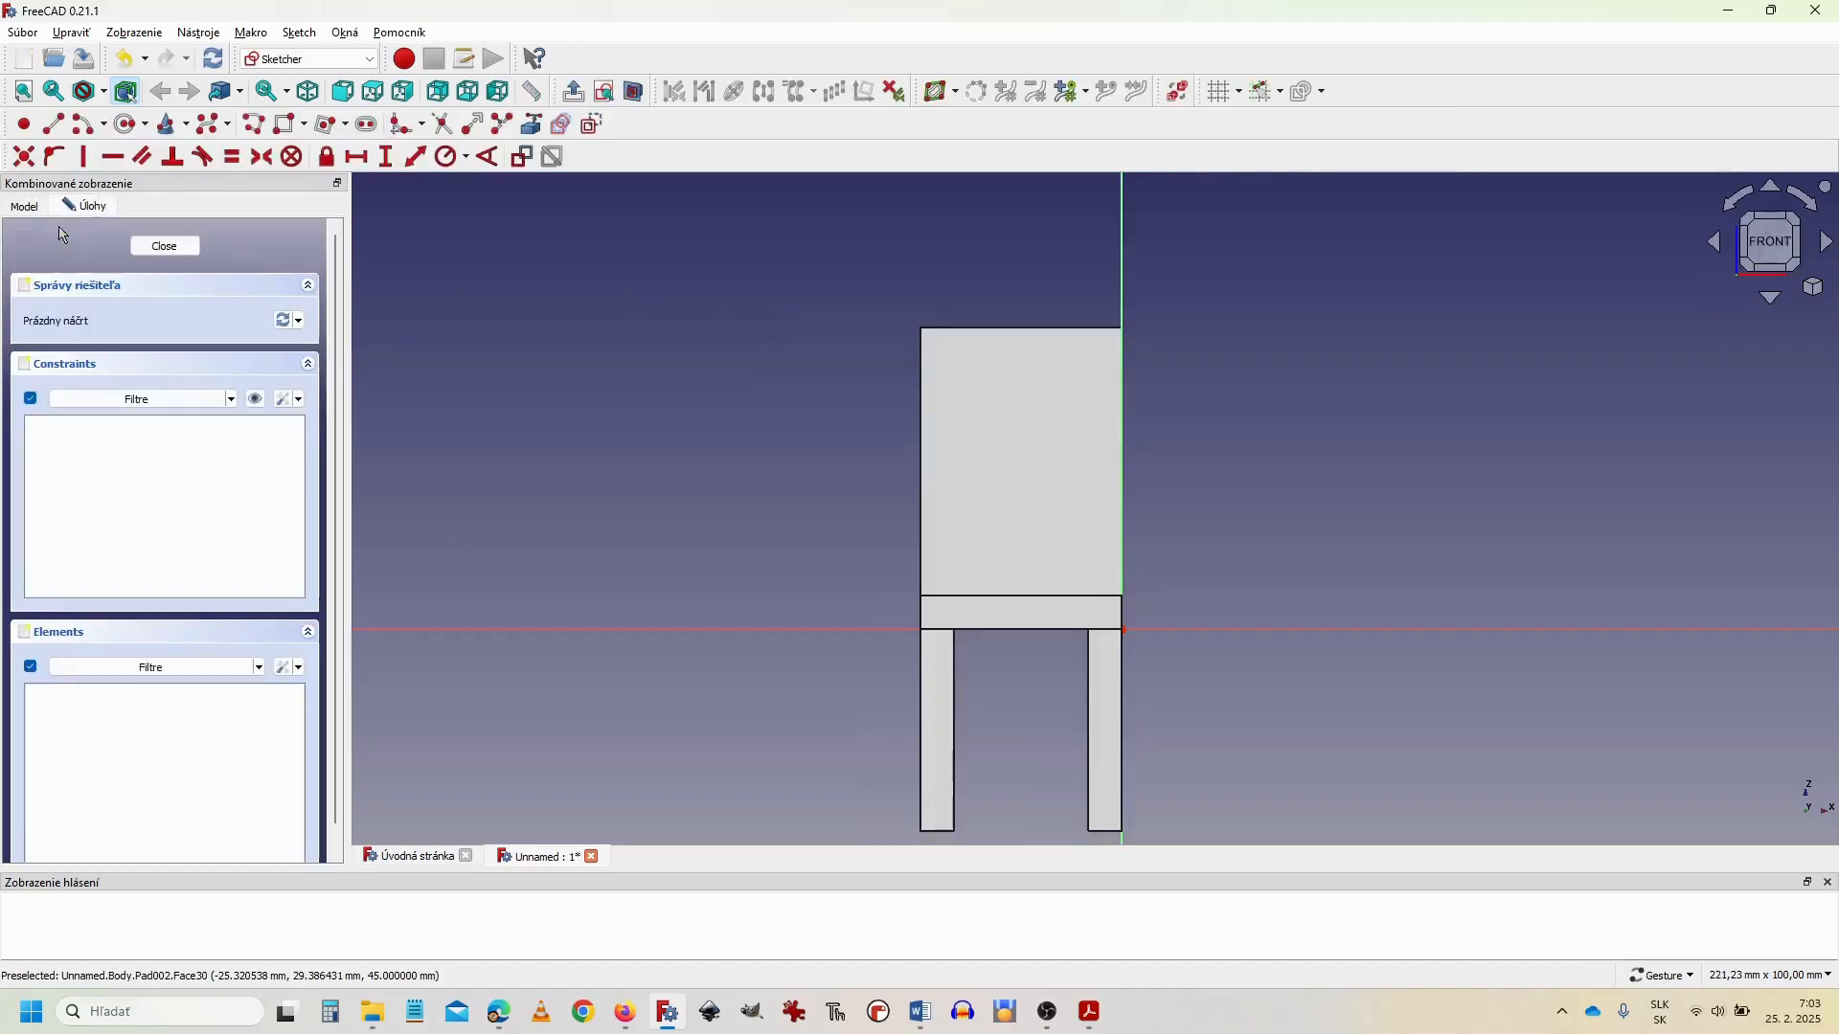
left_click(533, 124)
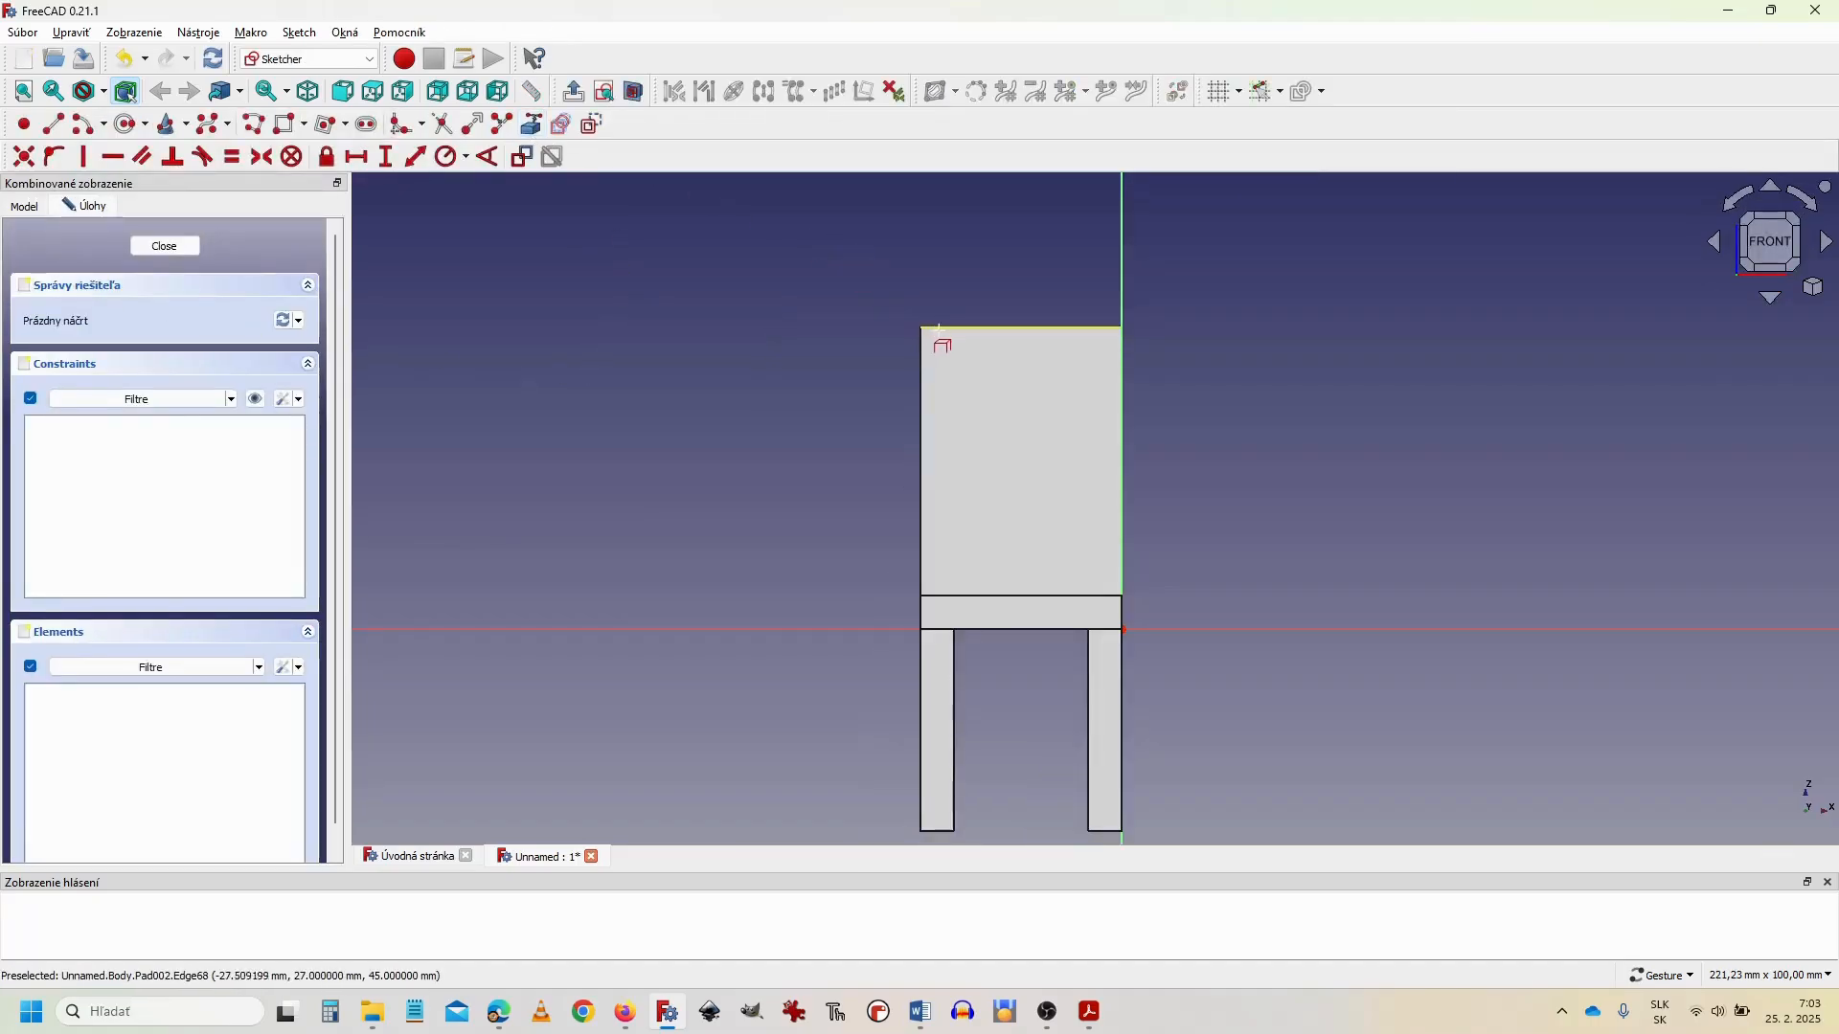
left_click(936, 328)
left_click(921, 431)
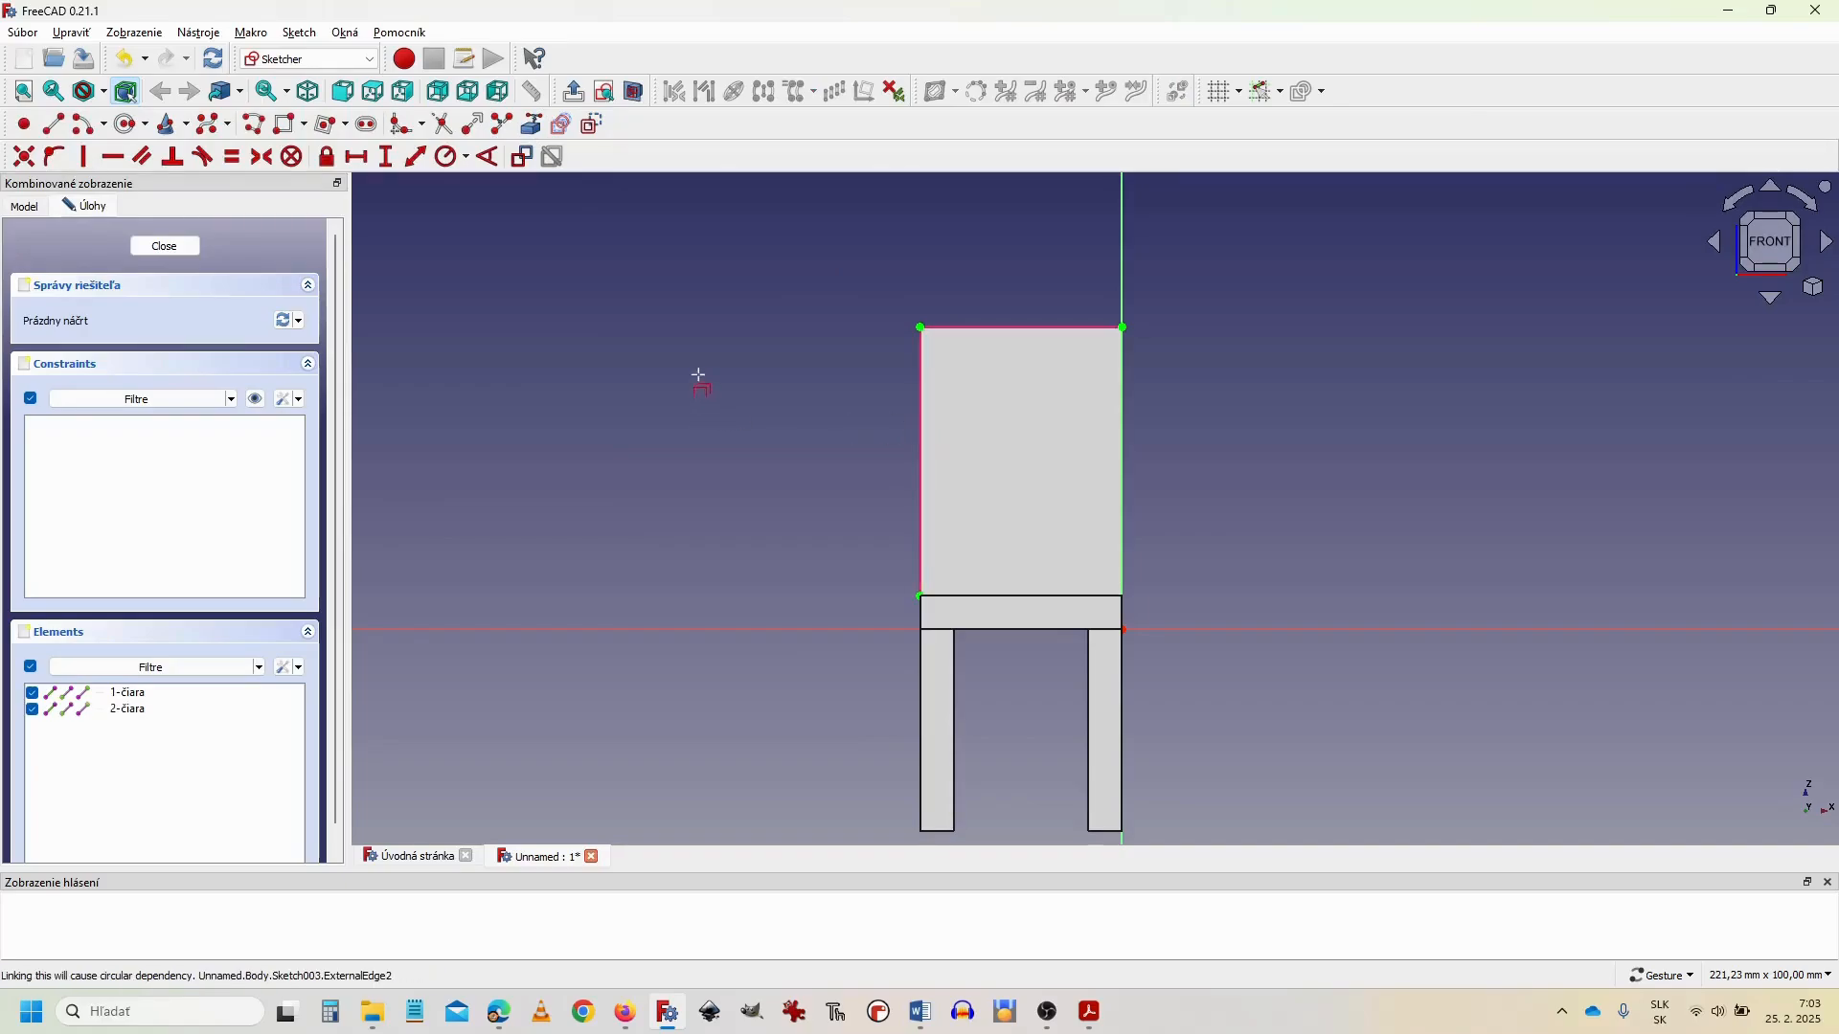
Step: Check the slots in the PDF drawing and draw three upright rectangles side by side on the backrest, each about 4 to 5 mm wide and 33 to 35 mm tall
key("alt+Tab")
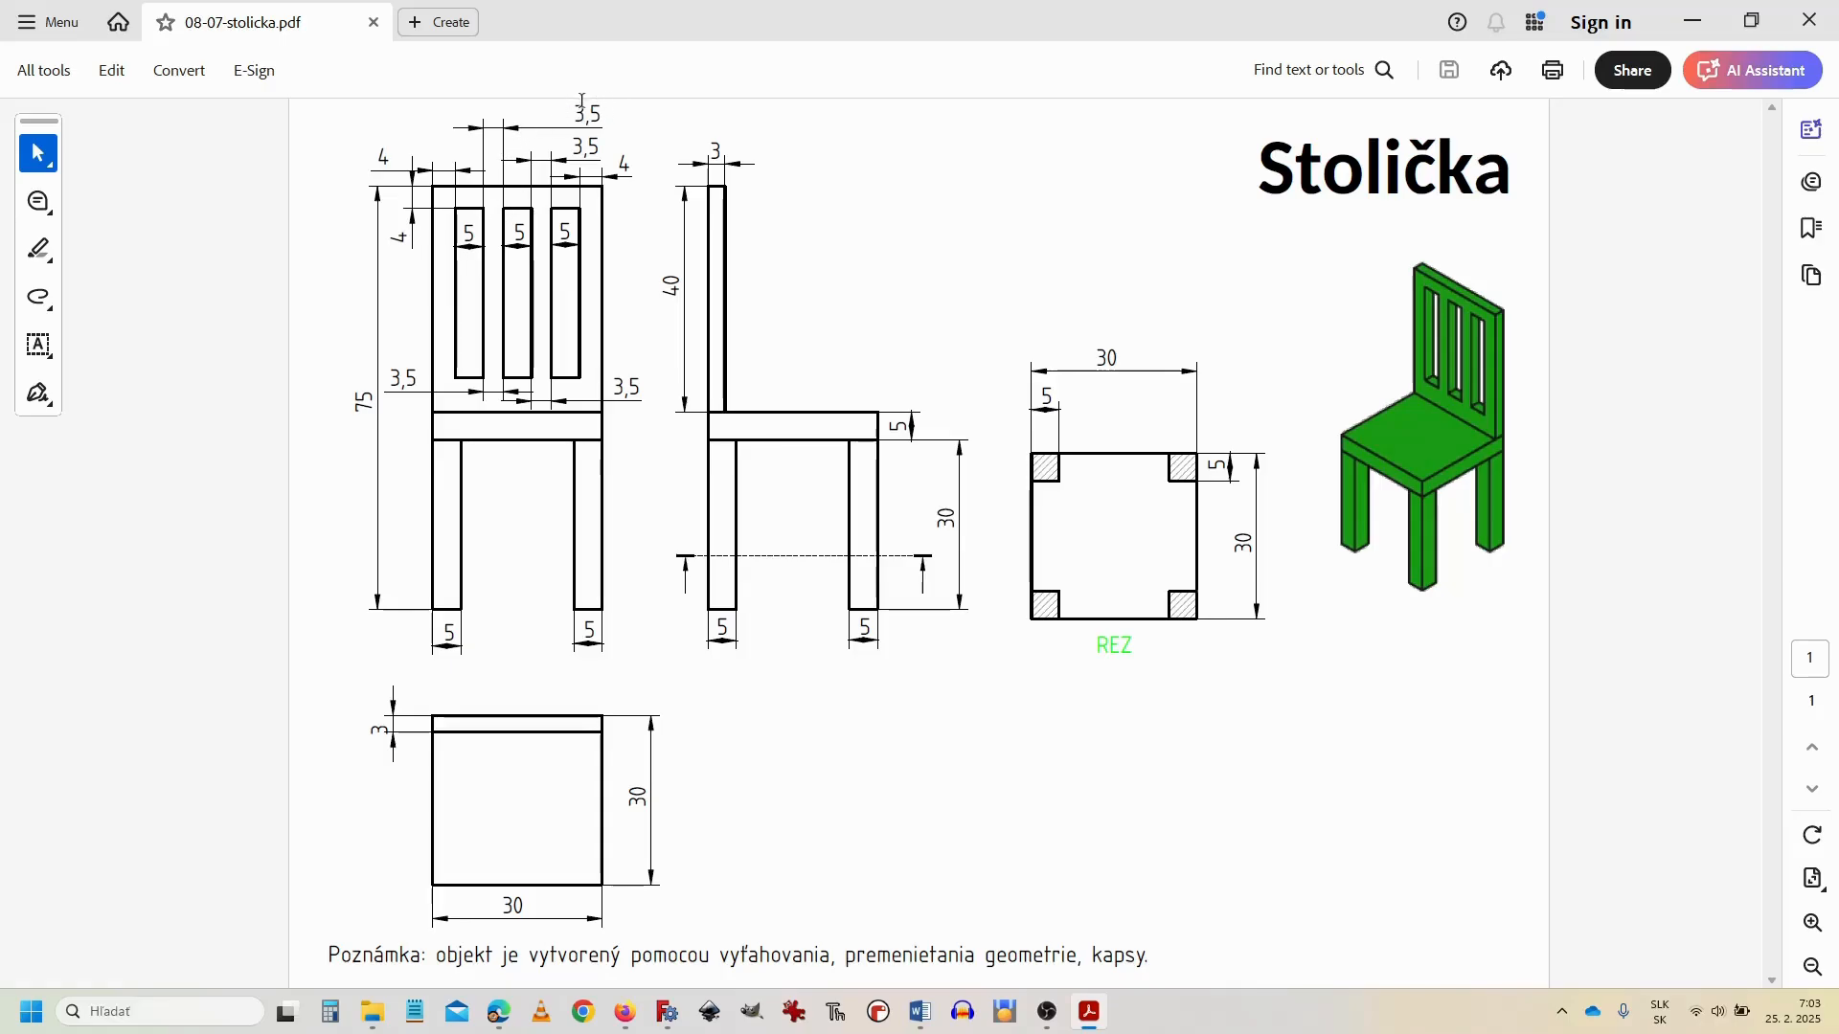
key("alt+Tab")
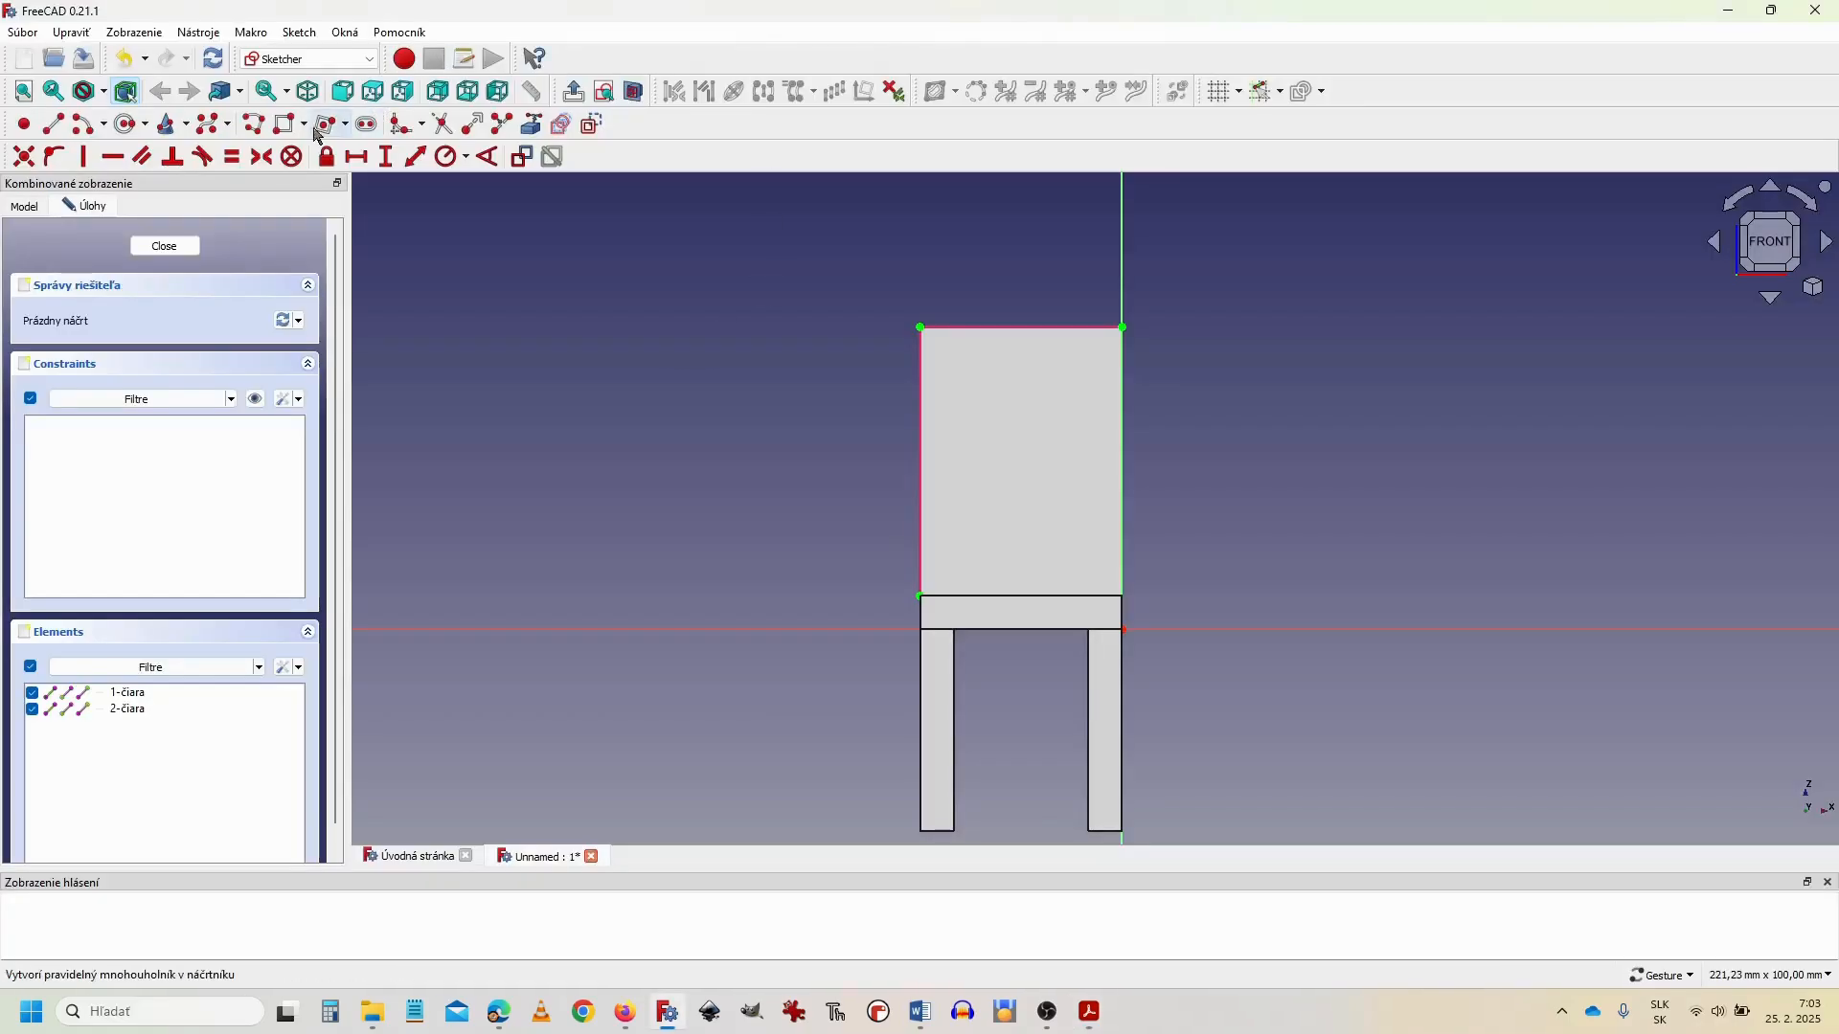
left_click(285, 124)
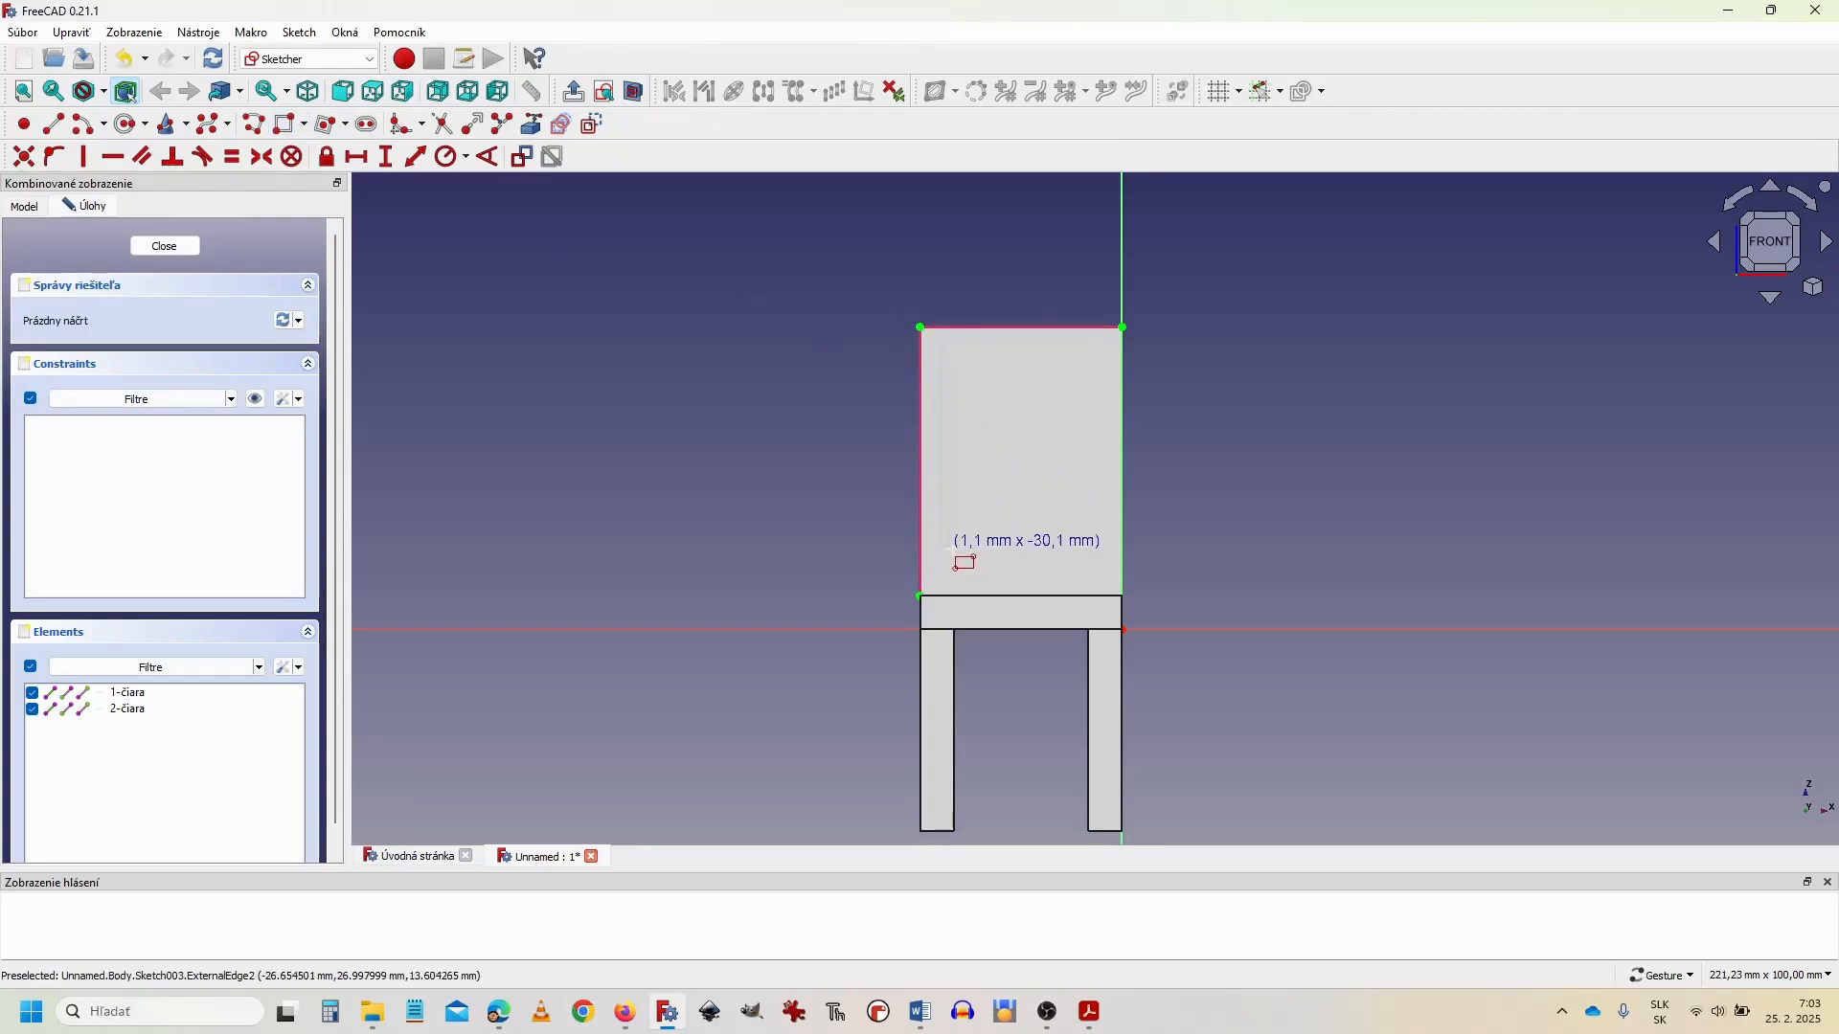
left_click(973, 578)
left_click(1000, 343)
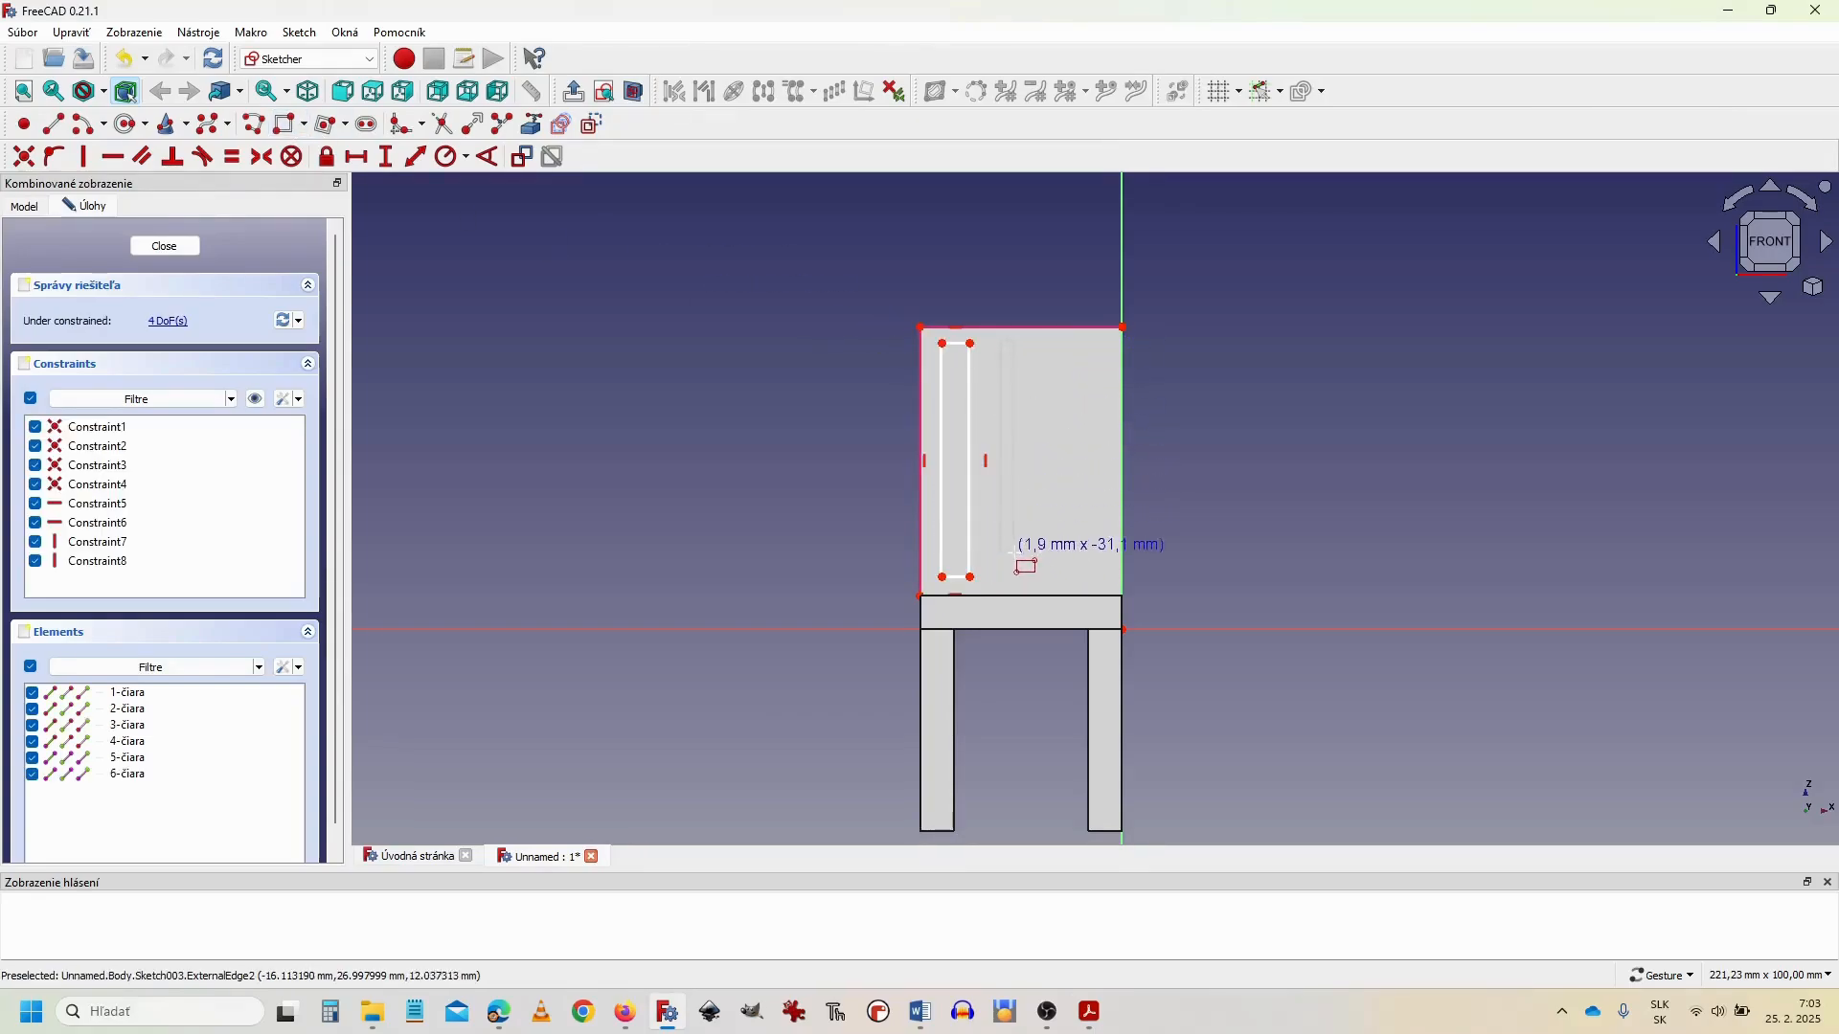
left_click(1035, 565)
left_click(1065, 343)
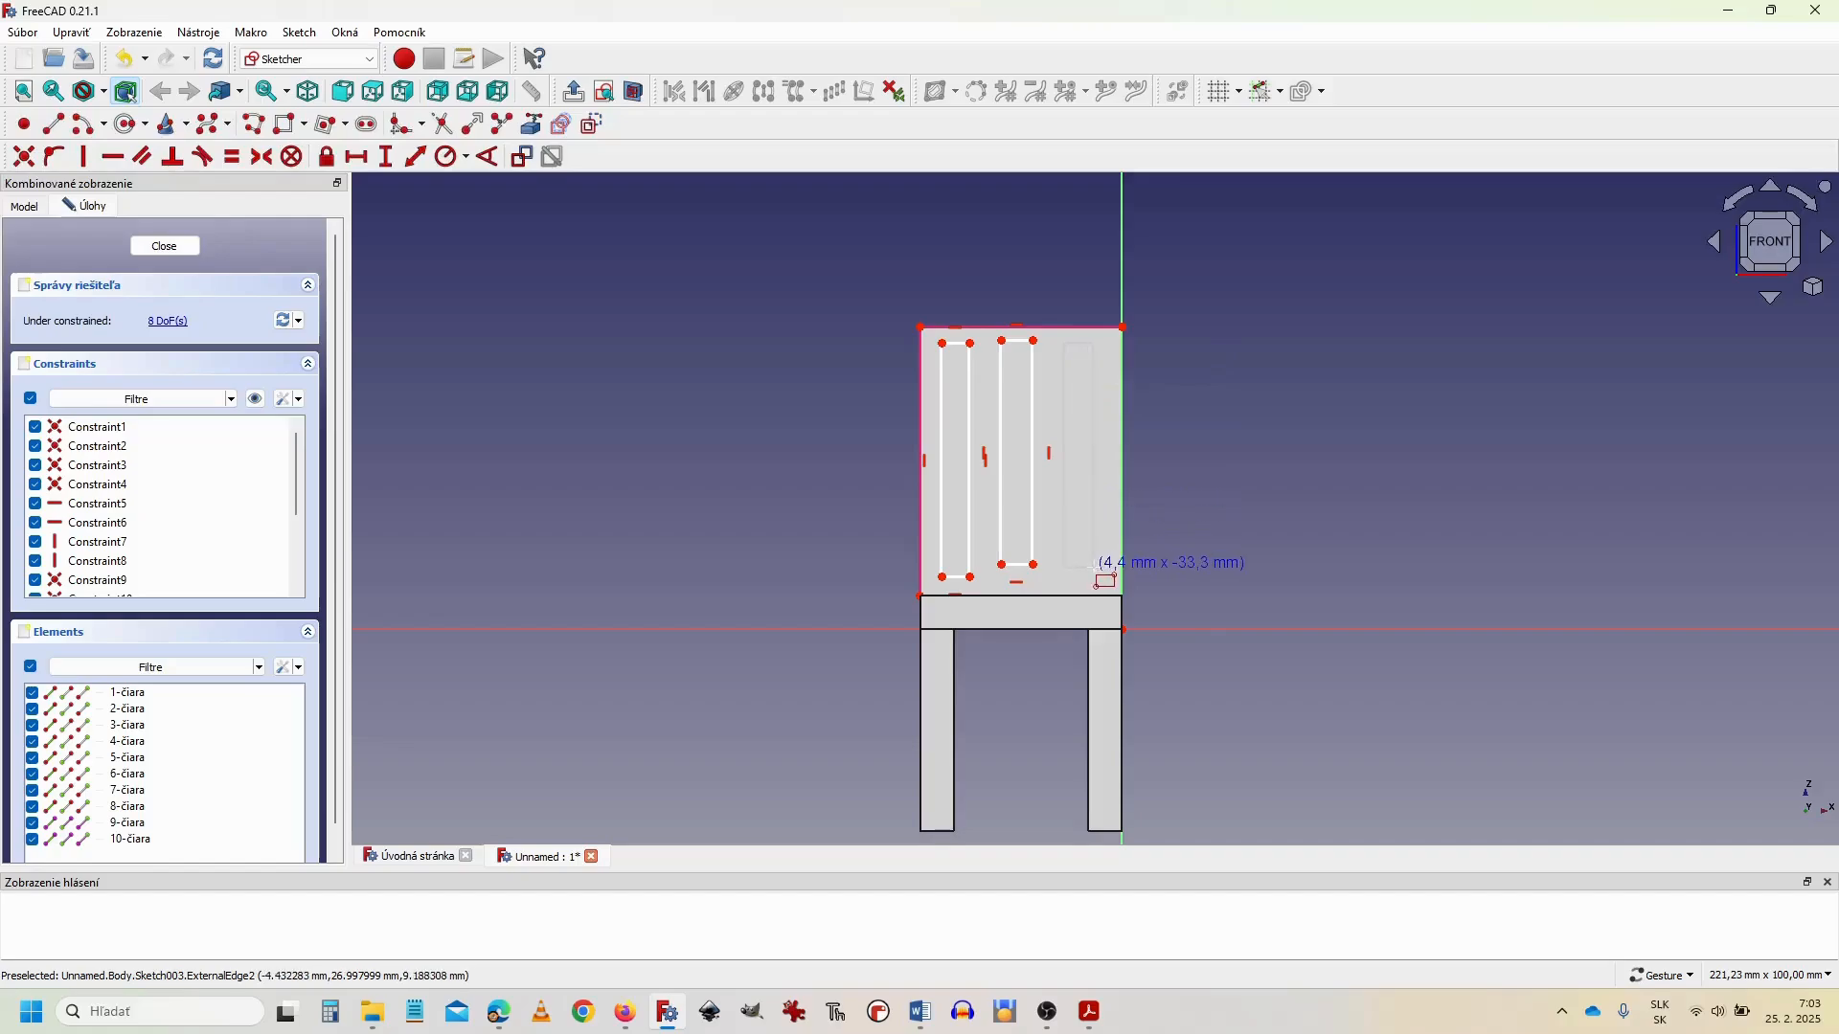
left_click(1095, 568)
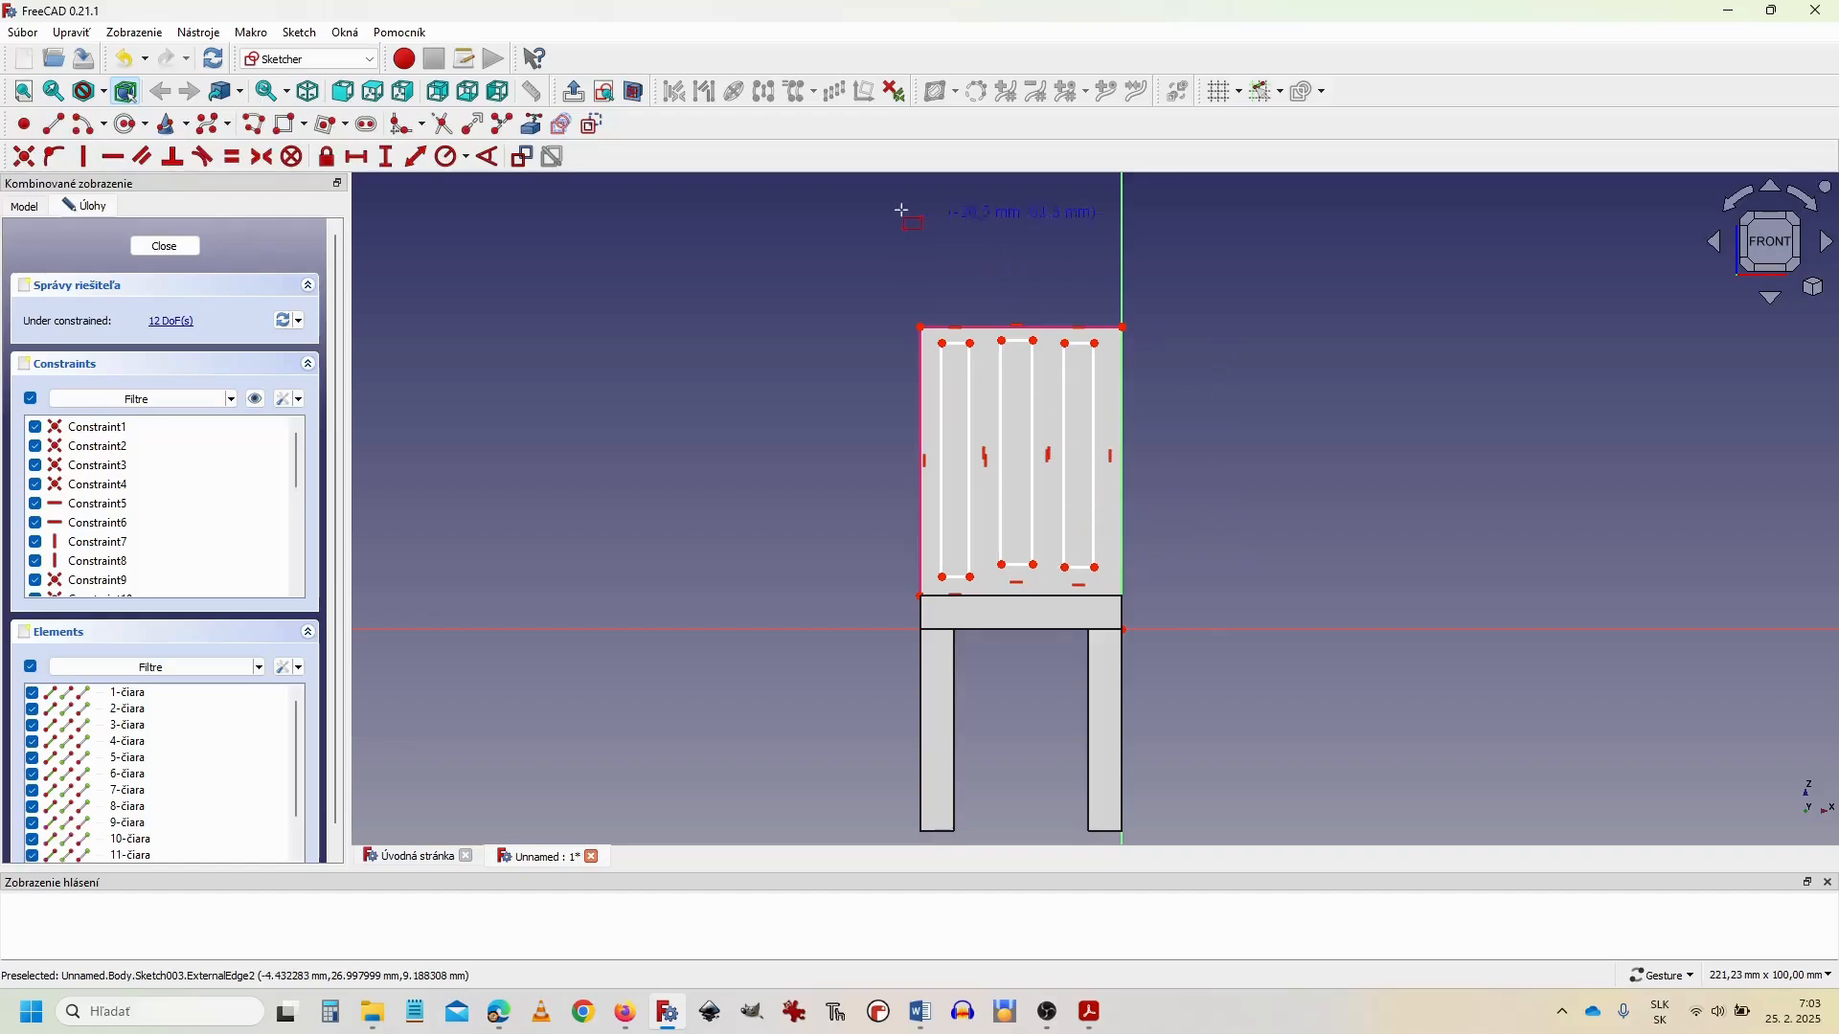
Step: Constrain the horizontal gaps between the three backrest rectangles to 3.5 mm each
left_click(387, 158)
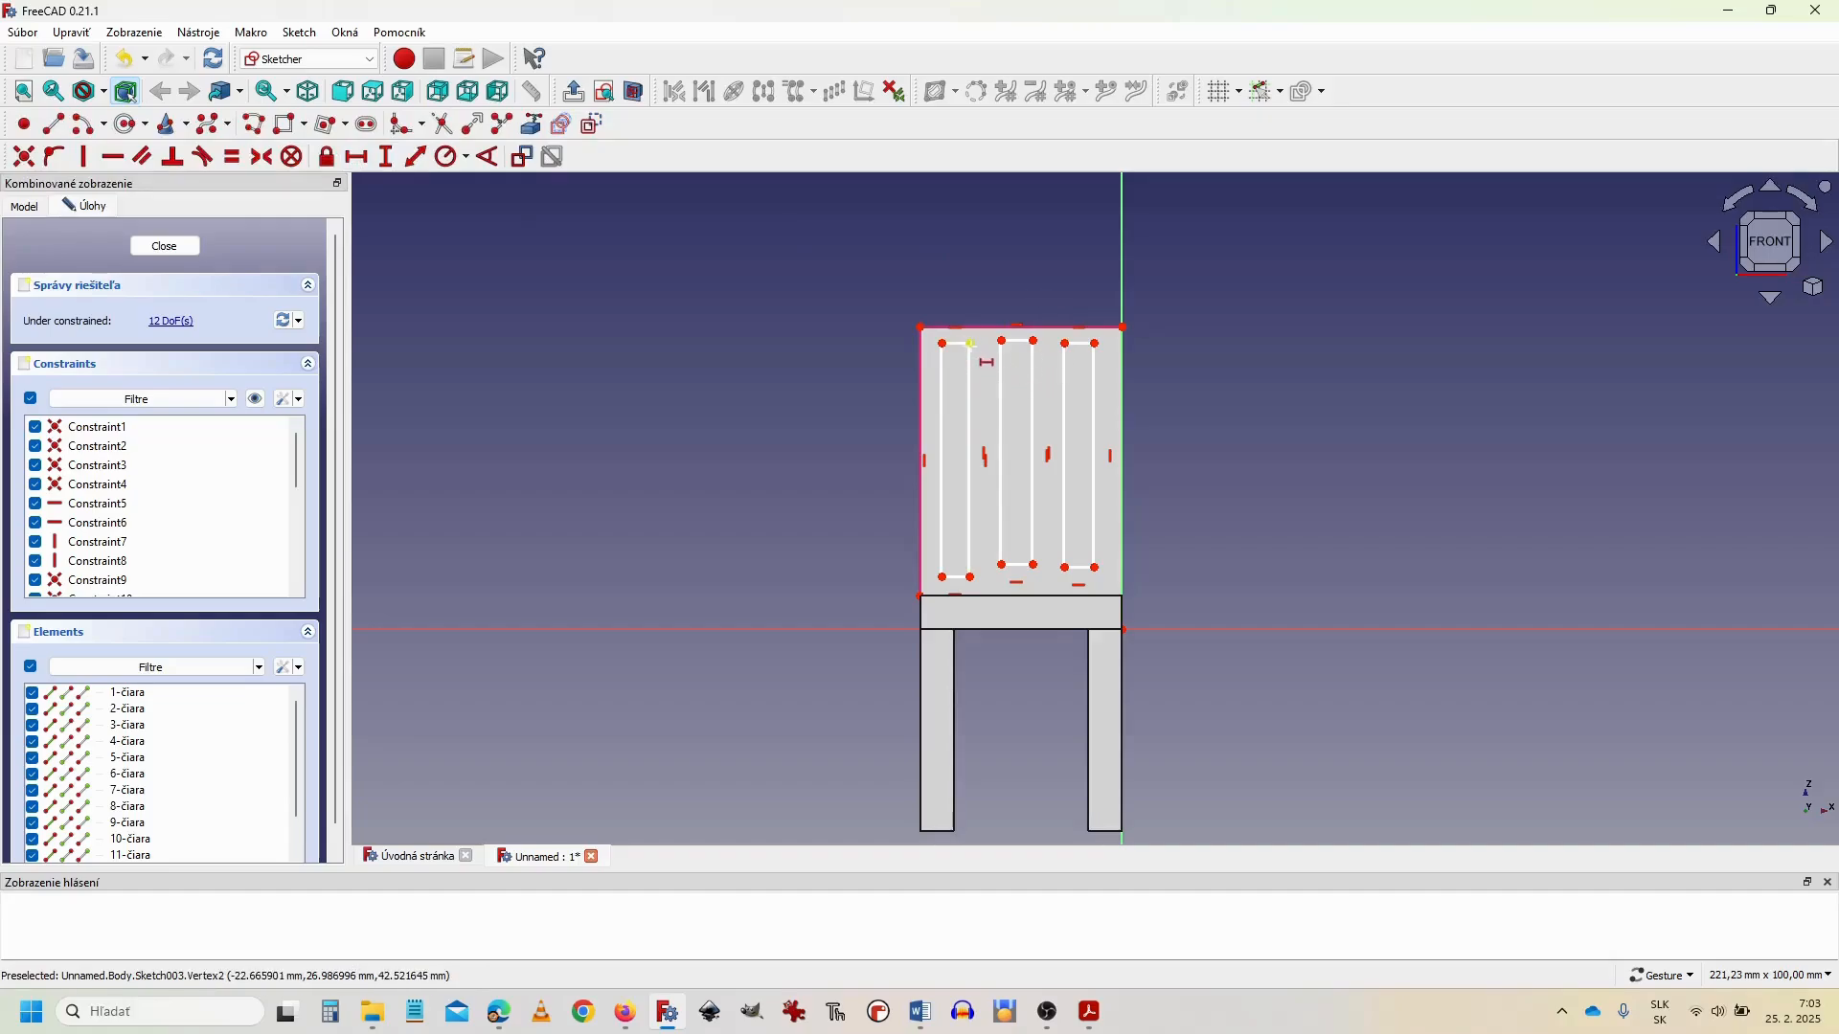
left_click(970, 343)
left_click(1001, 339)
type("3,5")
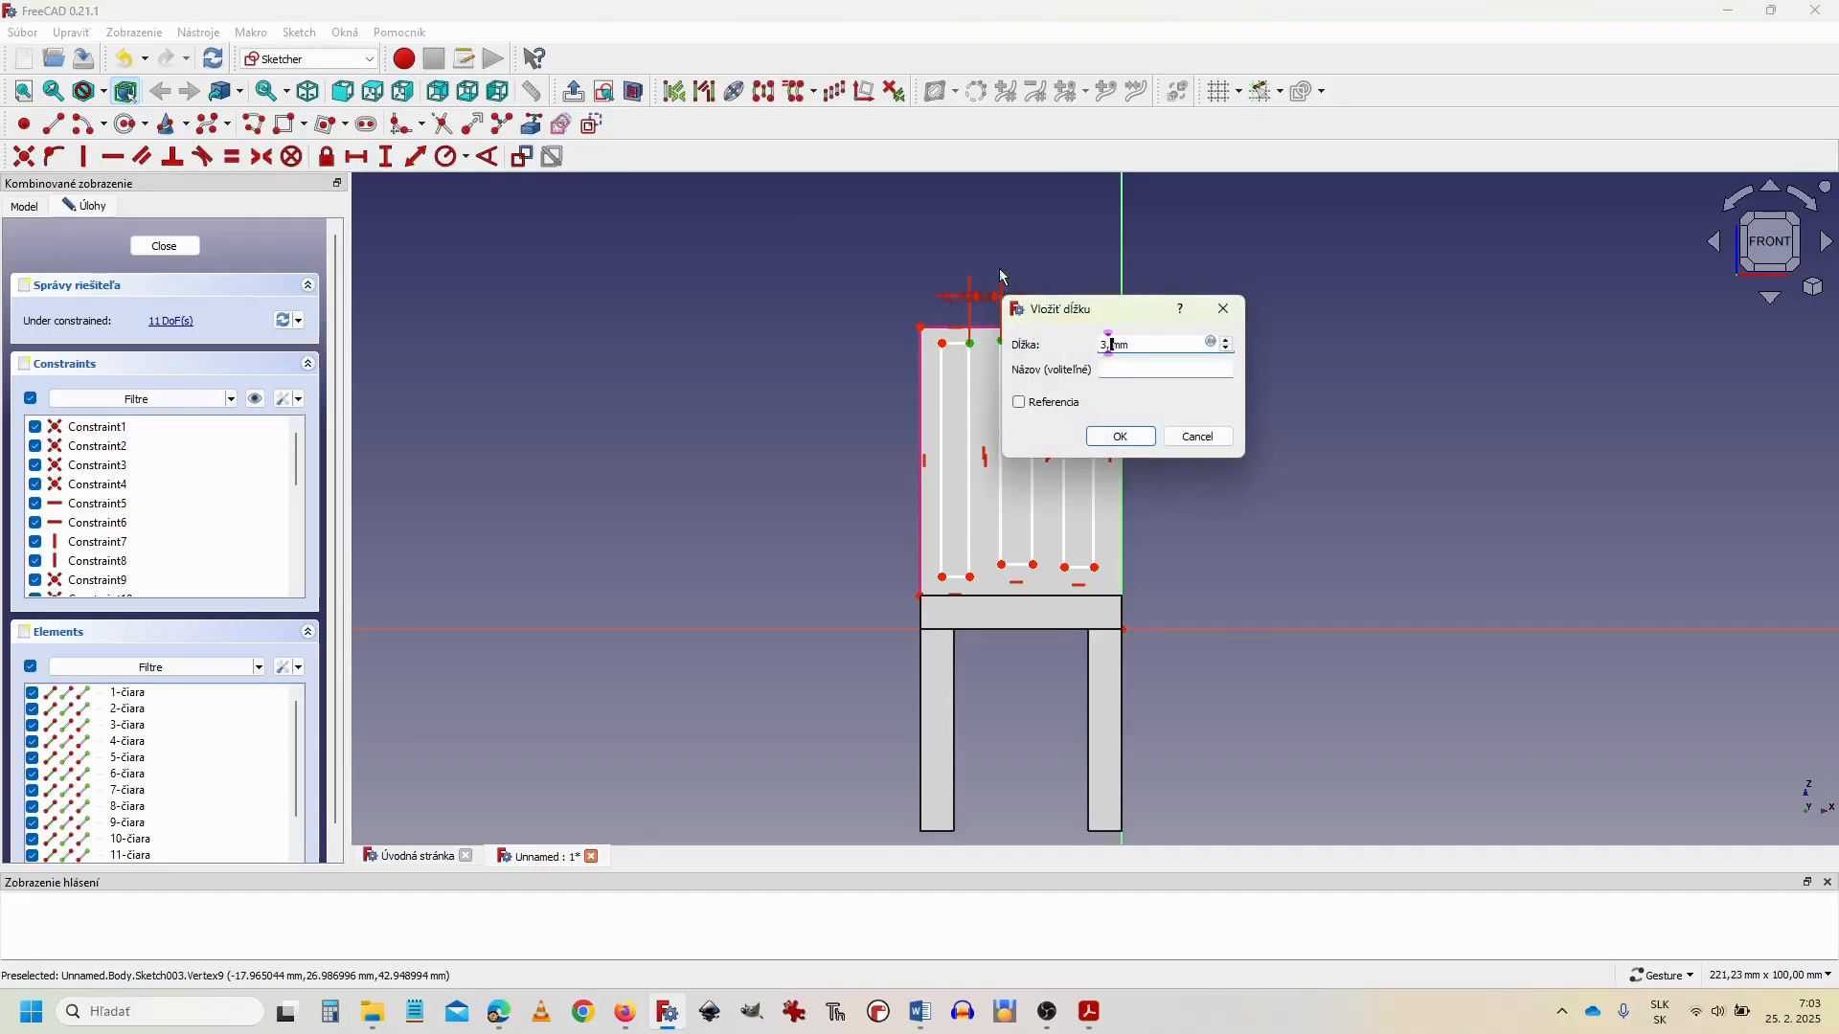
key("Return")
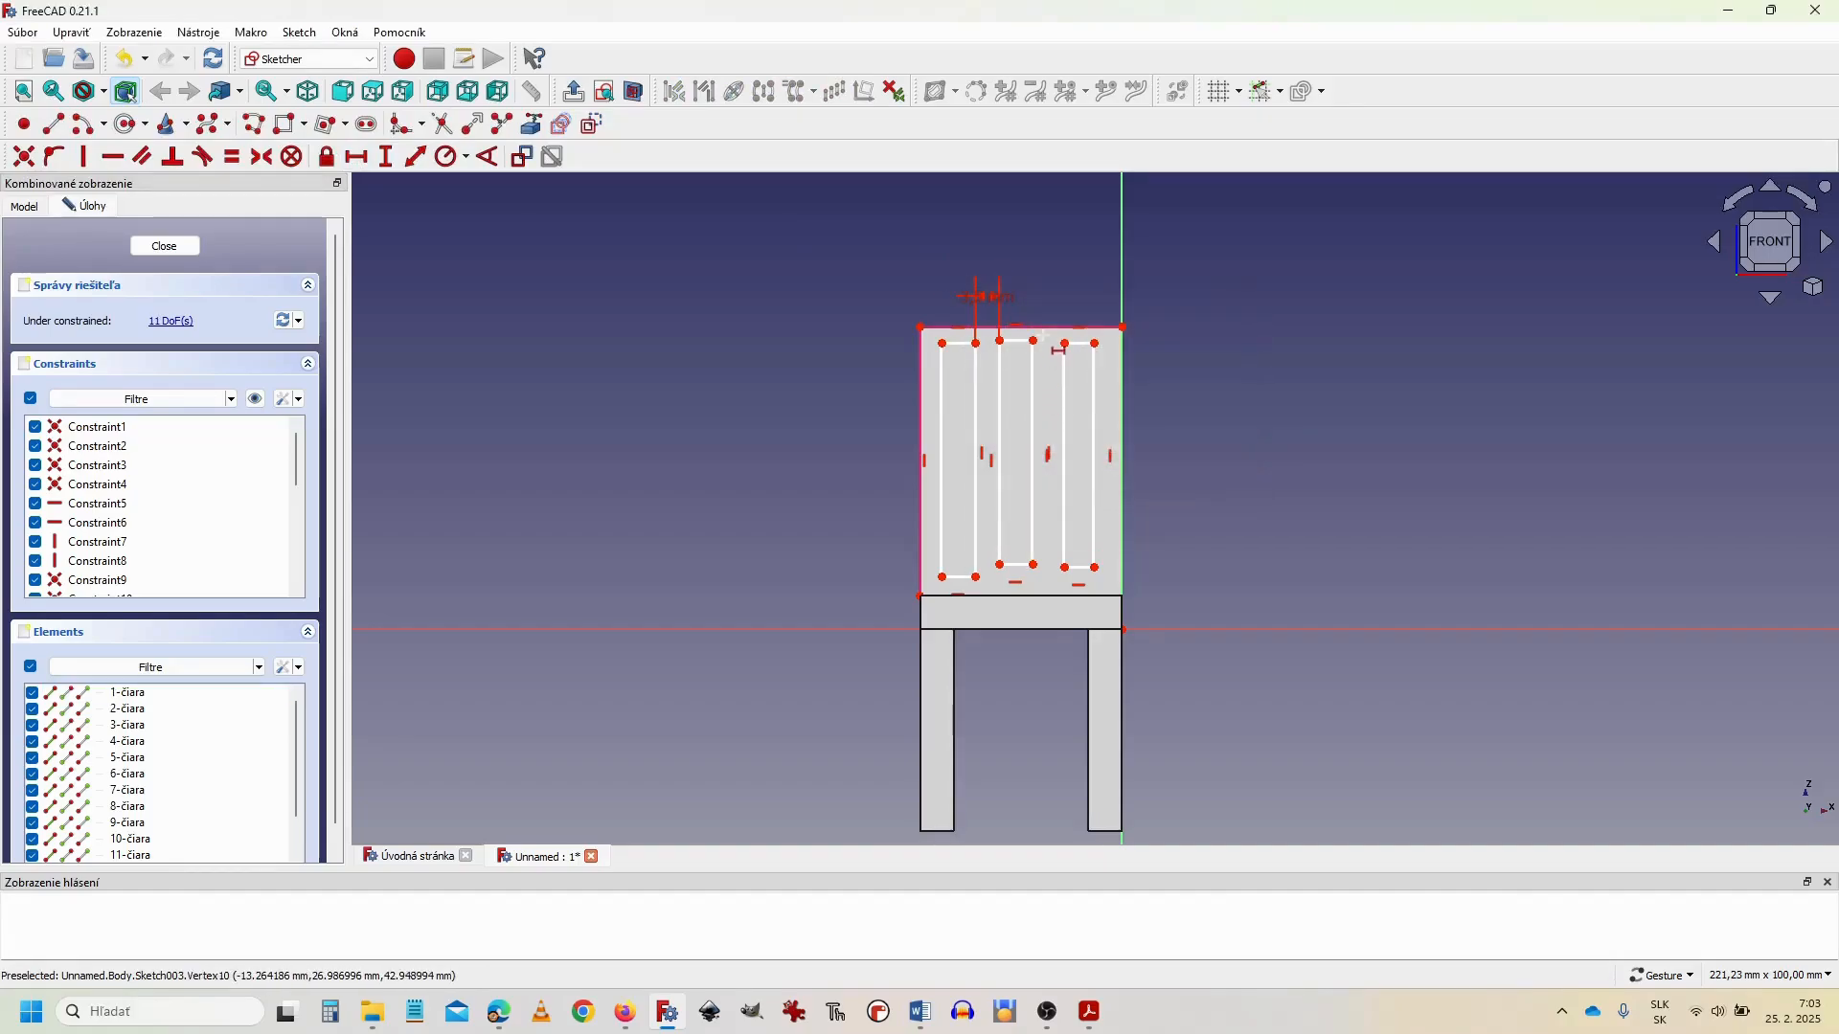
left_click(1034, 340)
left_click(1066, 342)
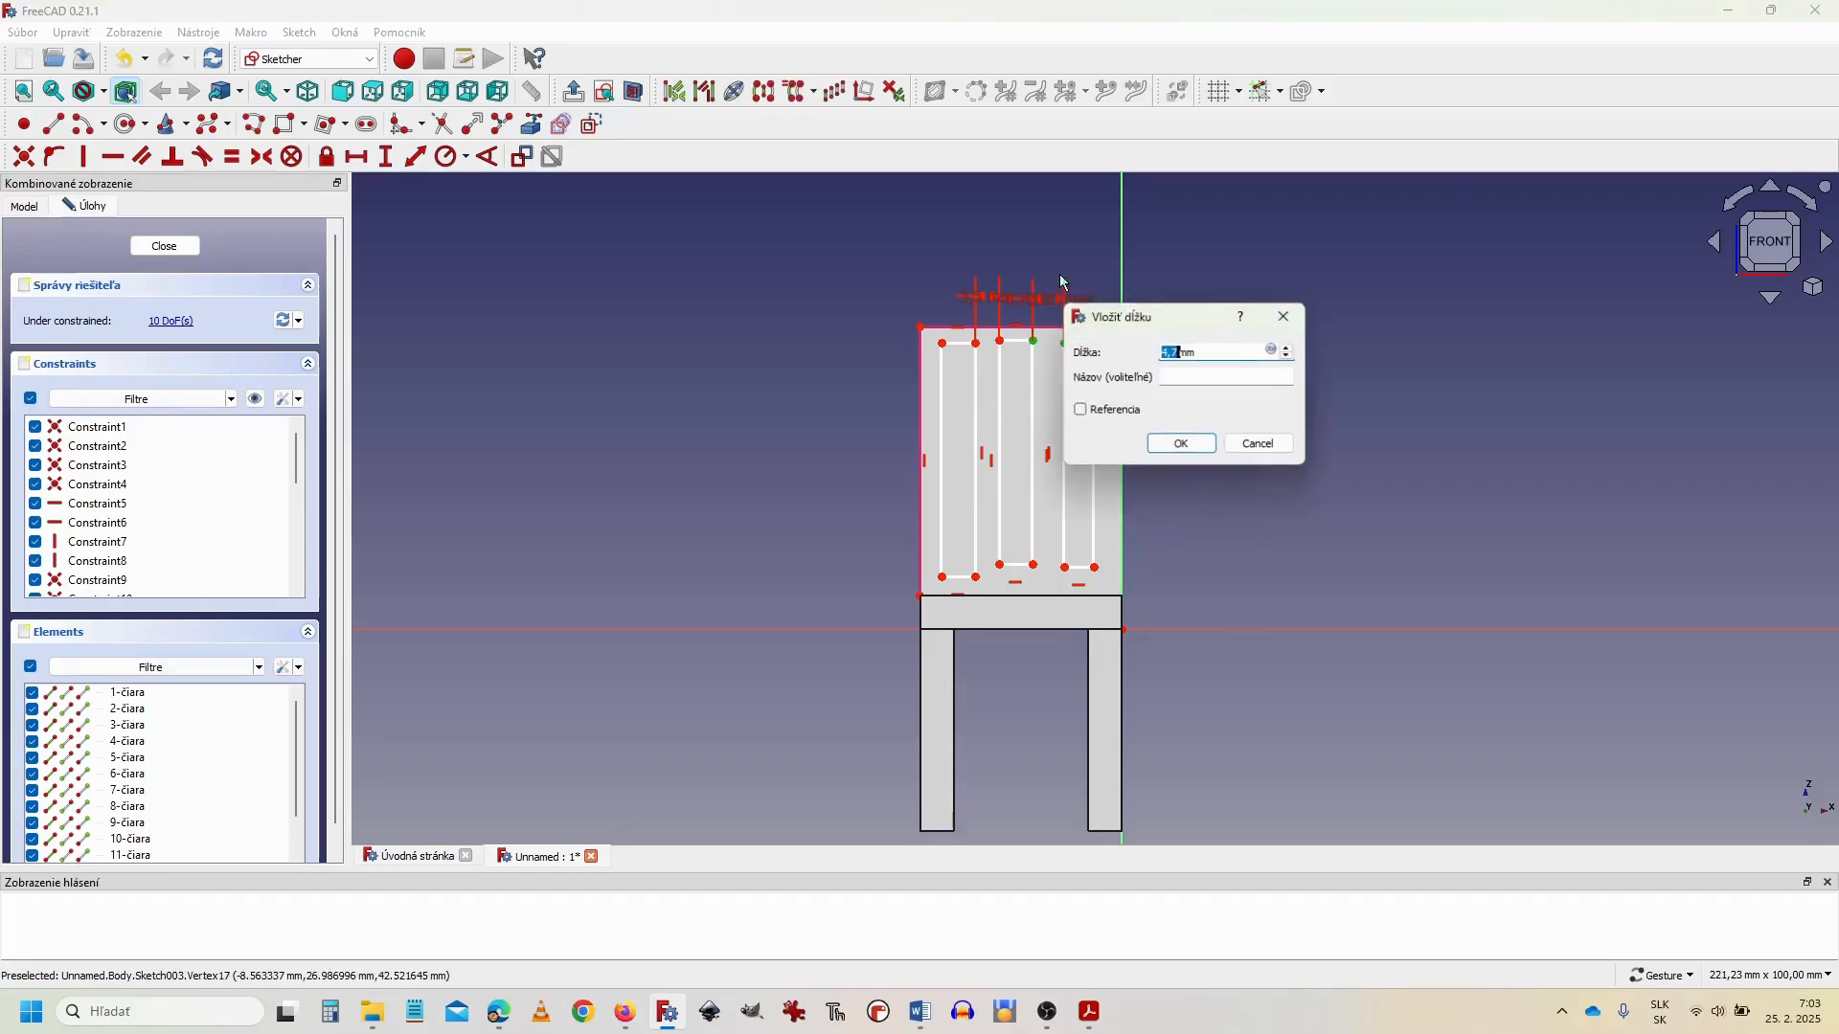
key("Return")
Step: Constrain the horizontal distance from the backrest's left edge to the first rectangle to 4 mm
scroll(755, 463, "up", 5)
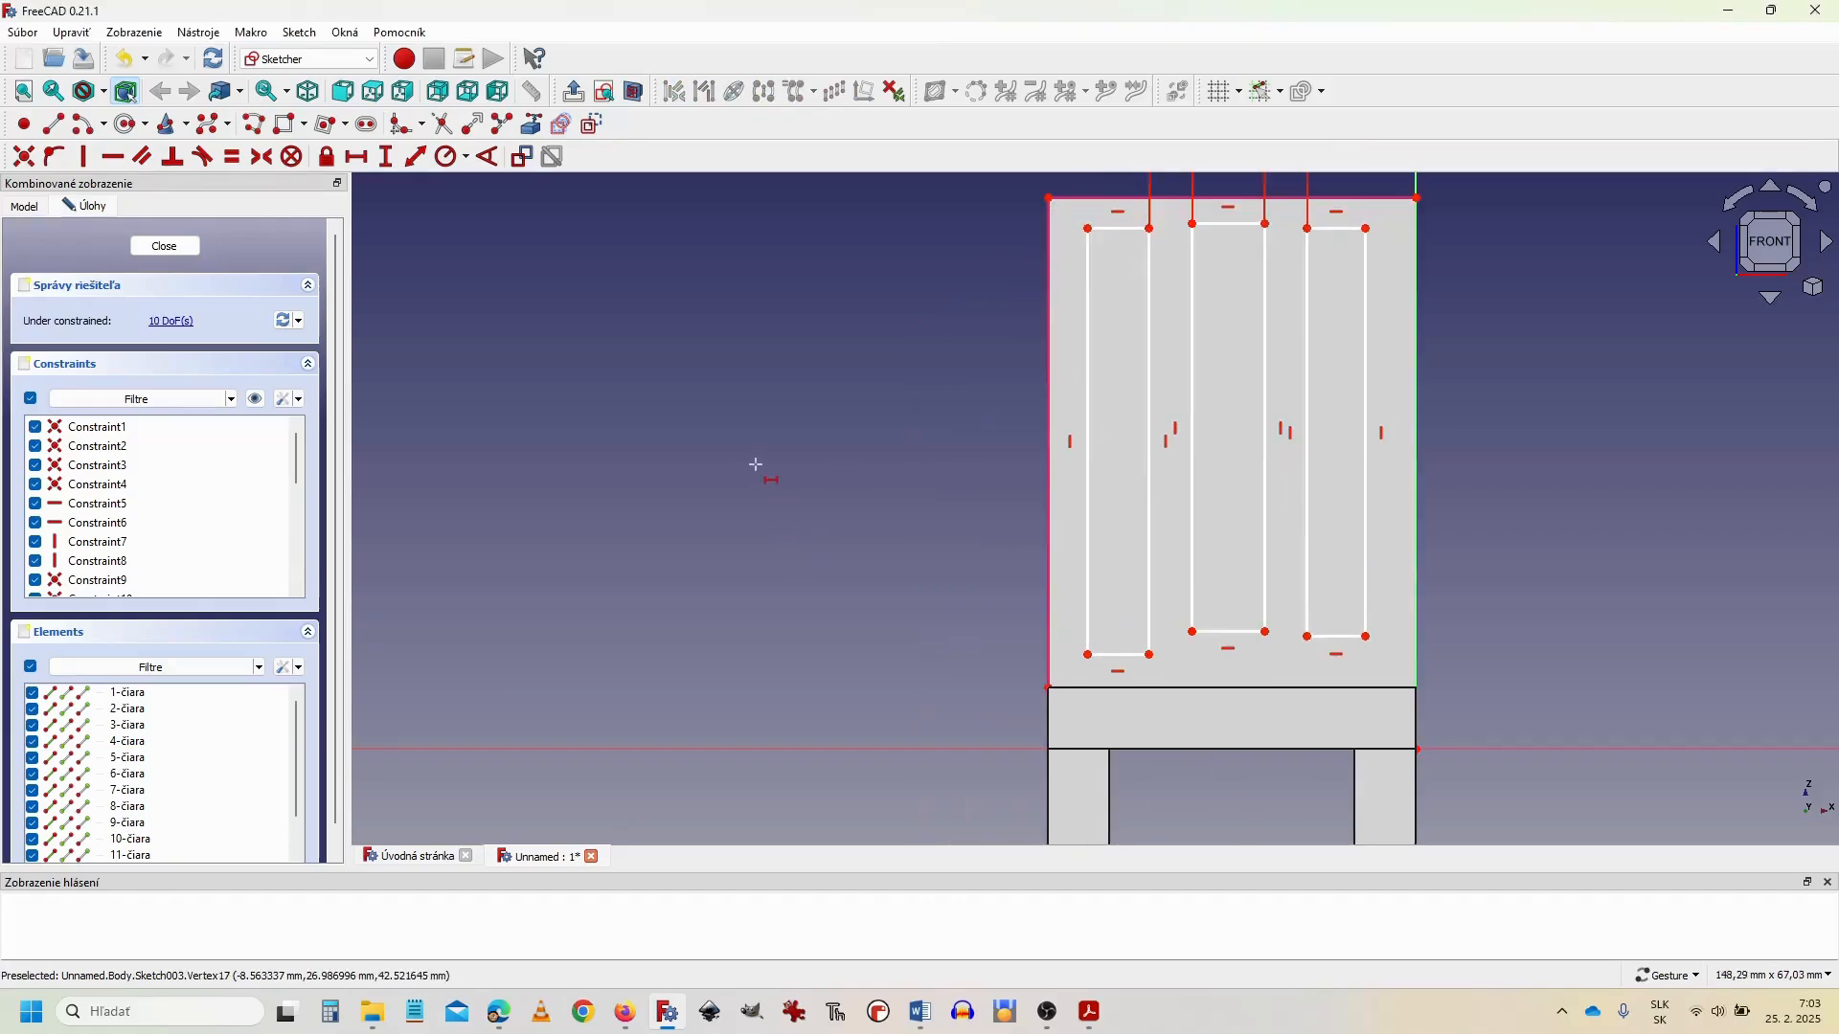
left_click(816, 425)
left_click(855, 456)
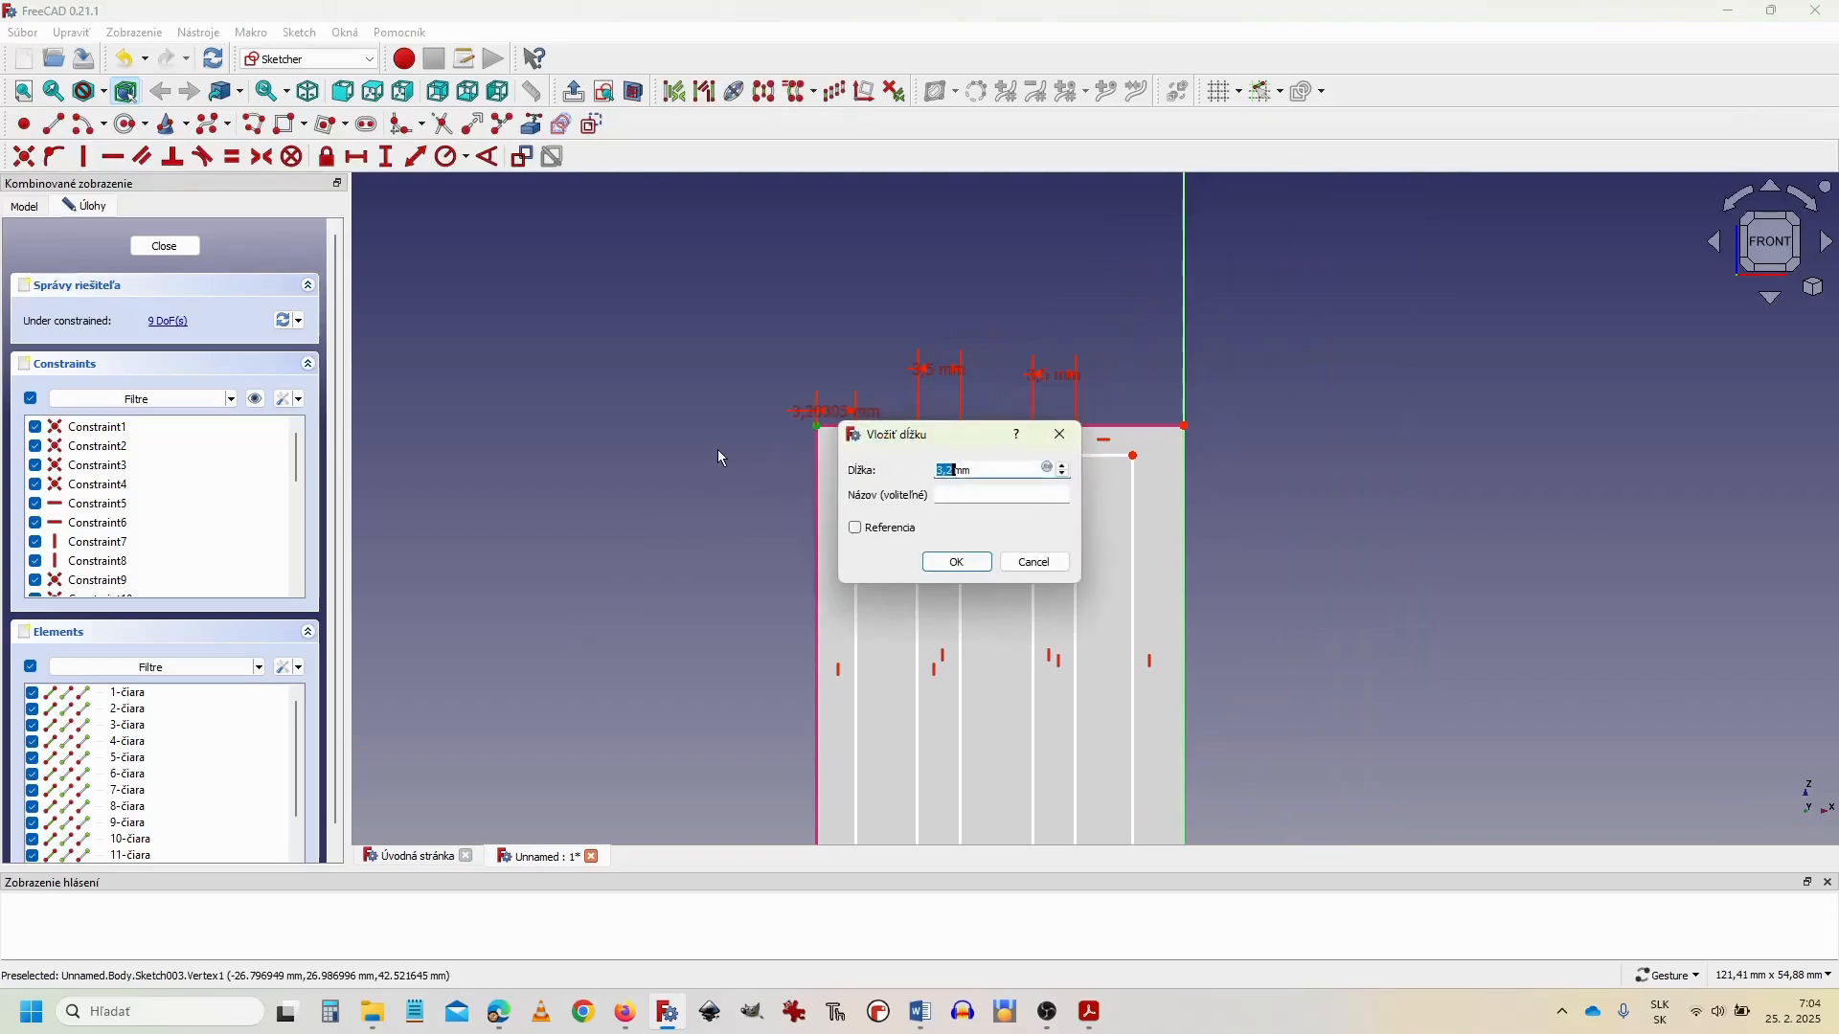
type("4")
key("Return")
left_click(358, 156)
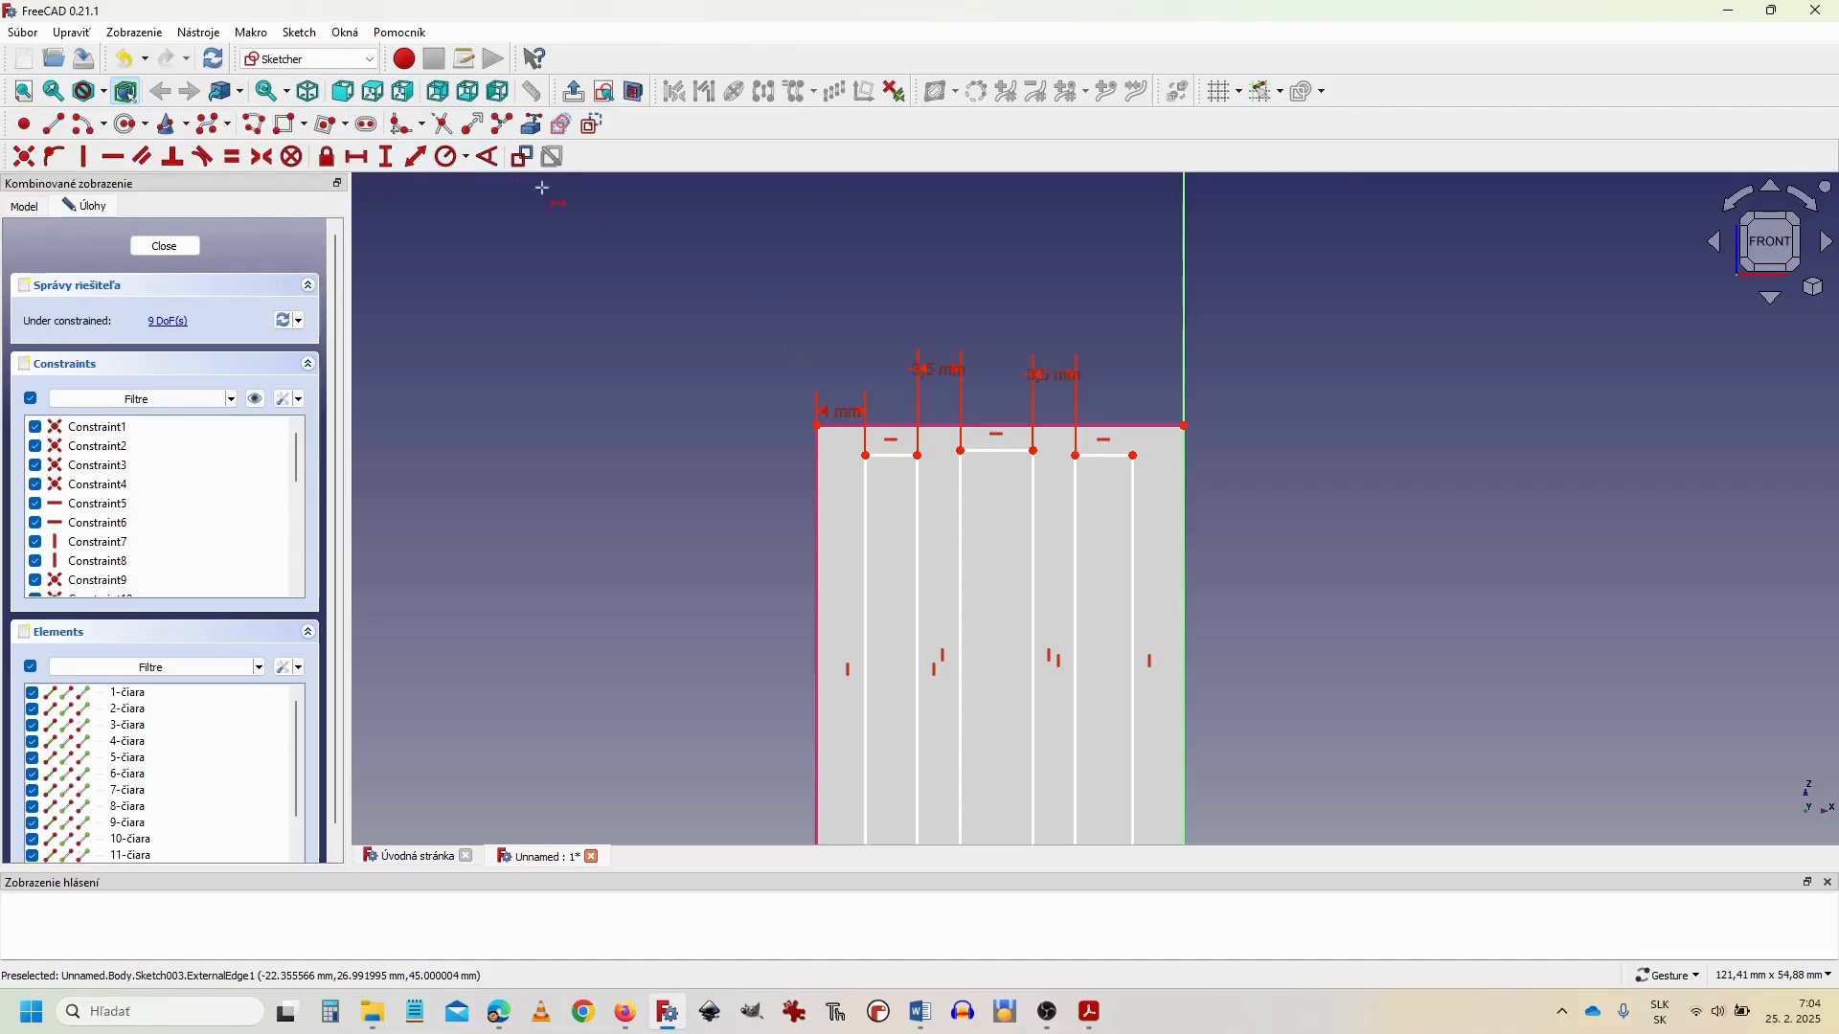
Step: Constrain the vertical distance from the backrest's upper edge to the top of each of the three rectangles to 4 mm
left_click(387, 157)
left_click(819, 426)
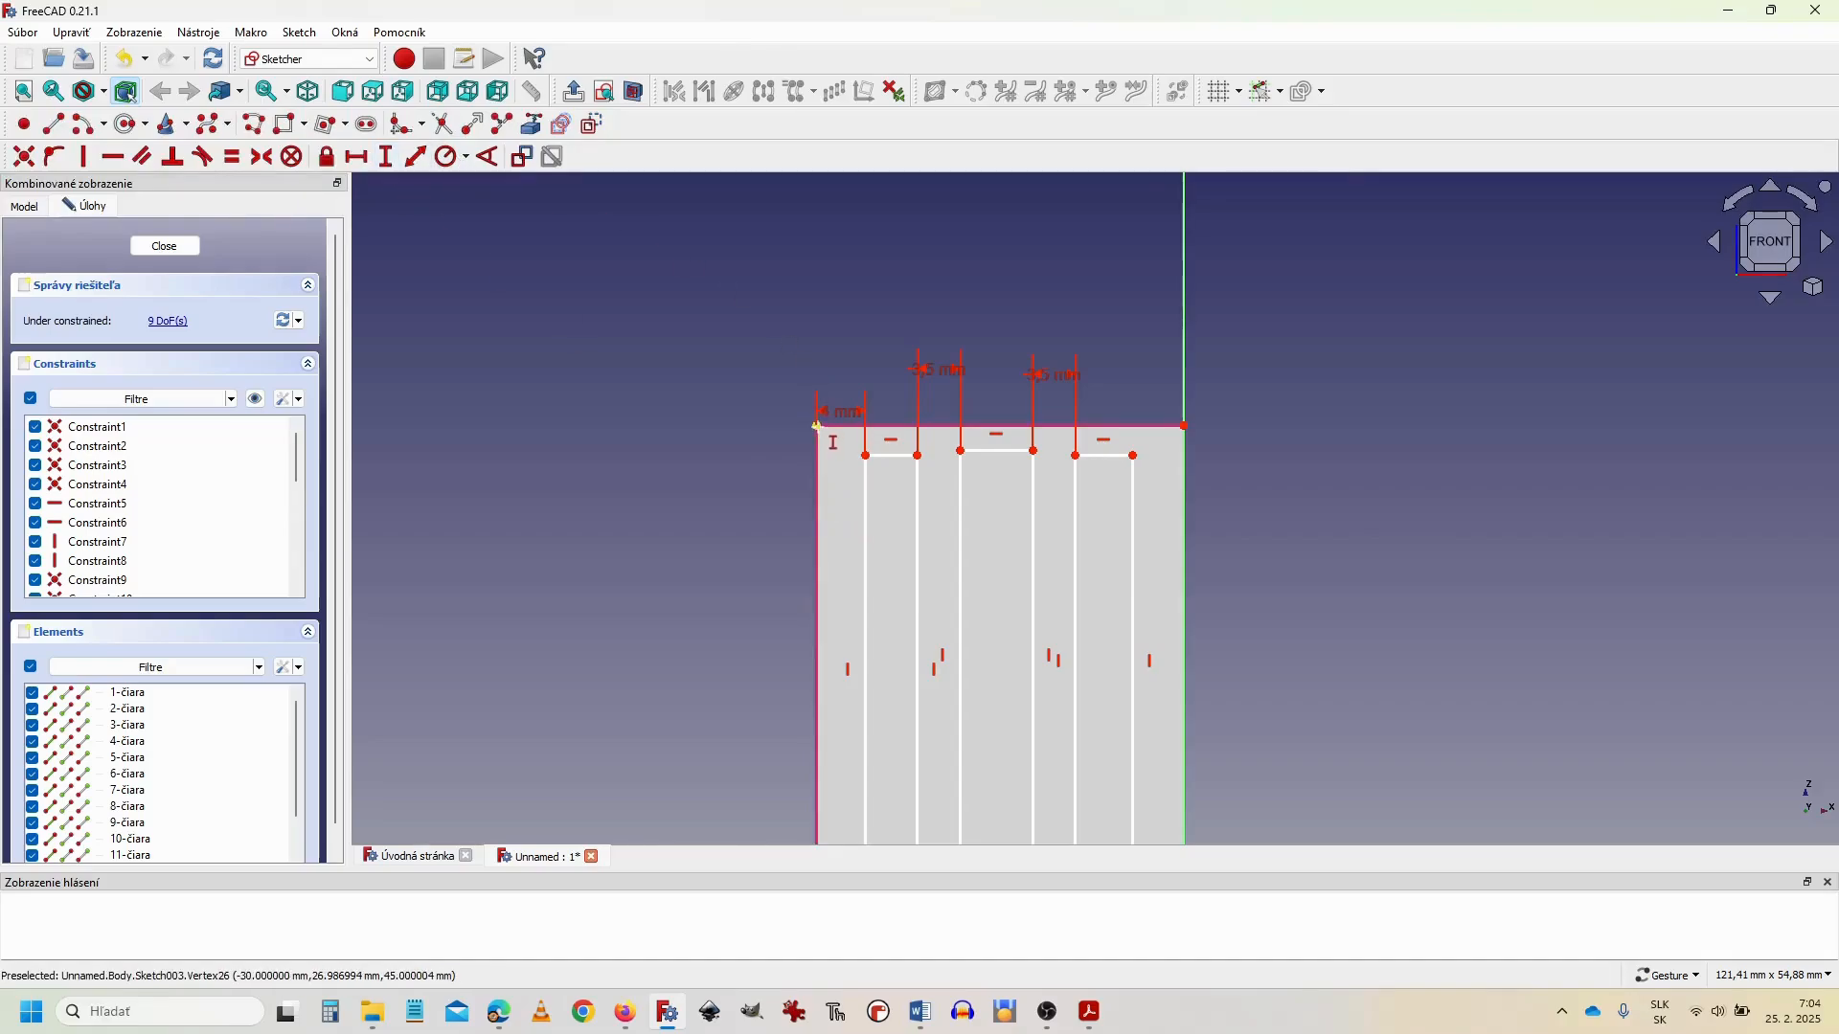
left_click(868, 458)
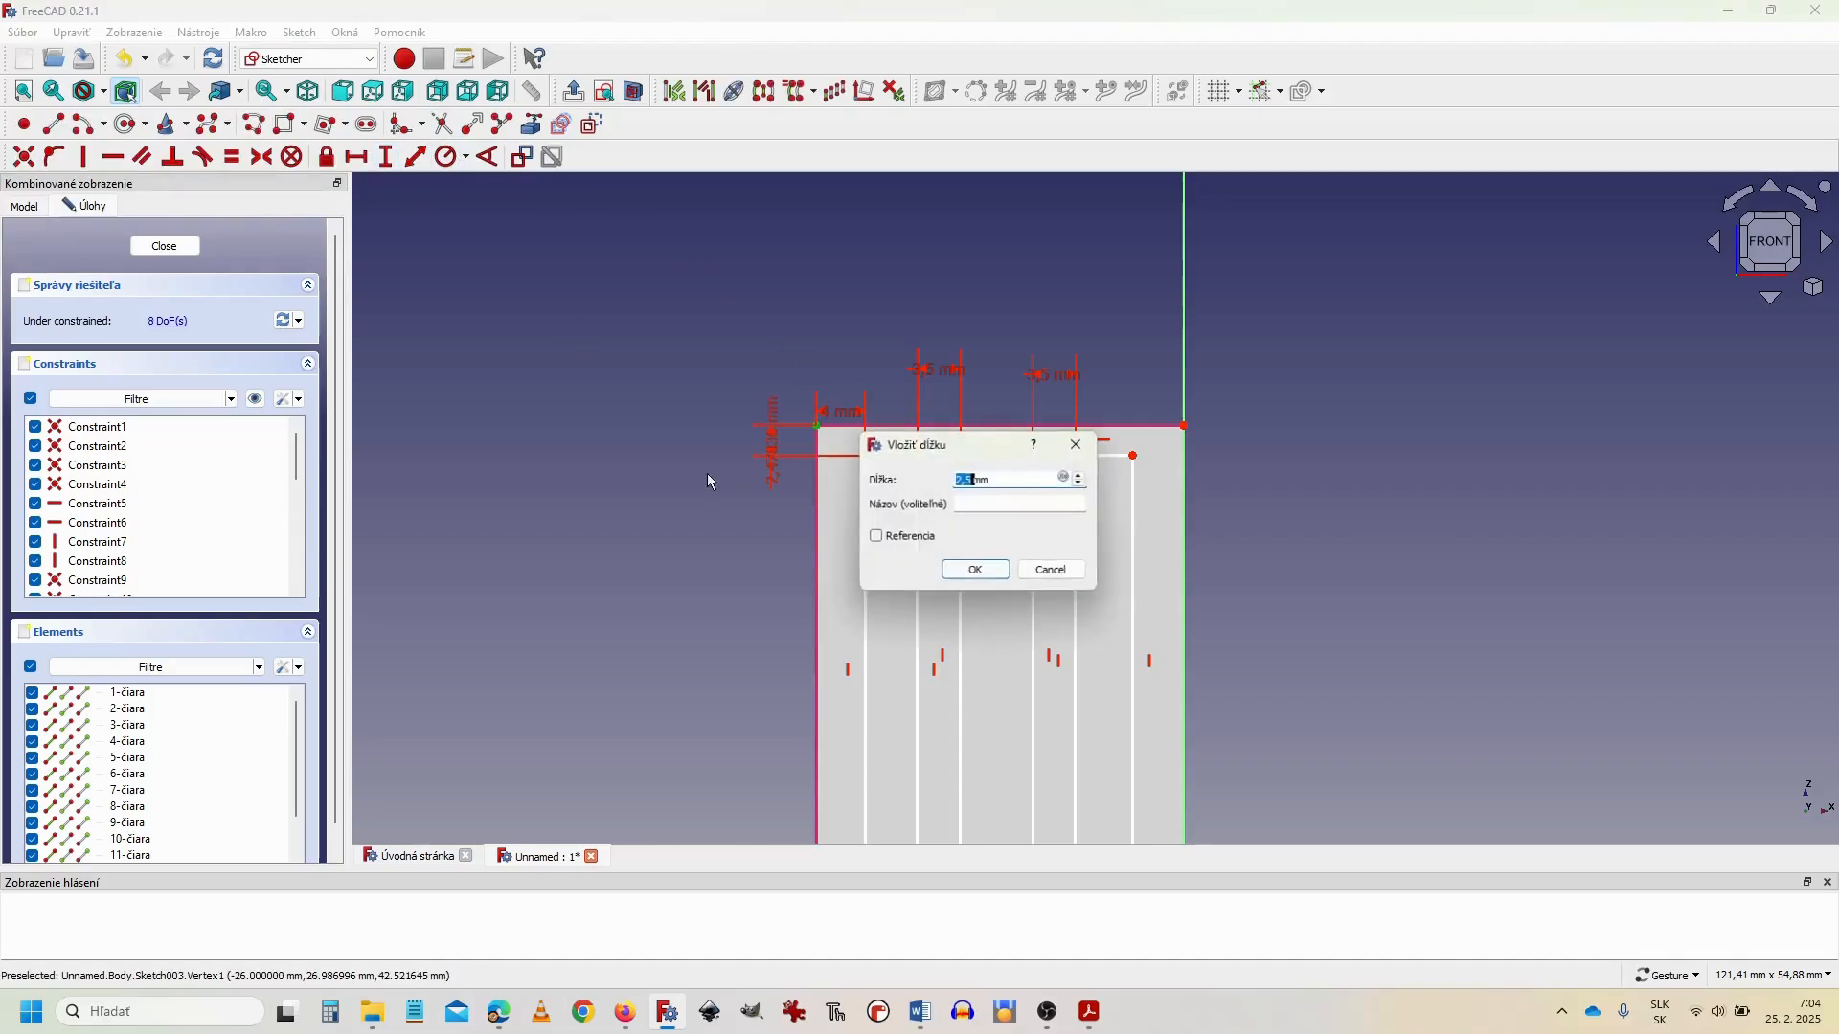
key("Return")
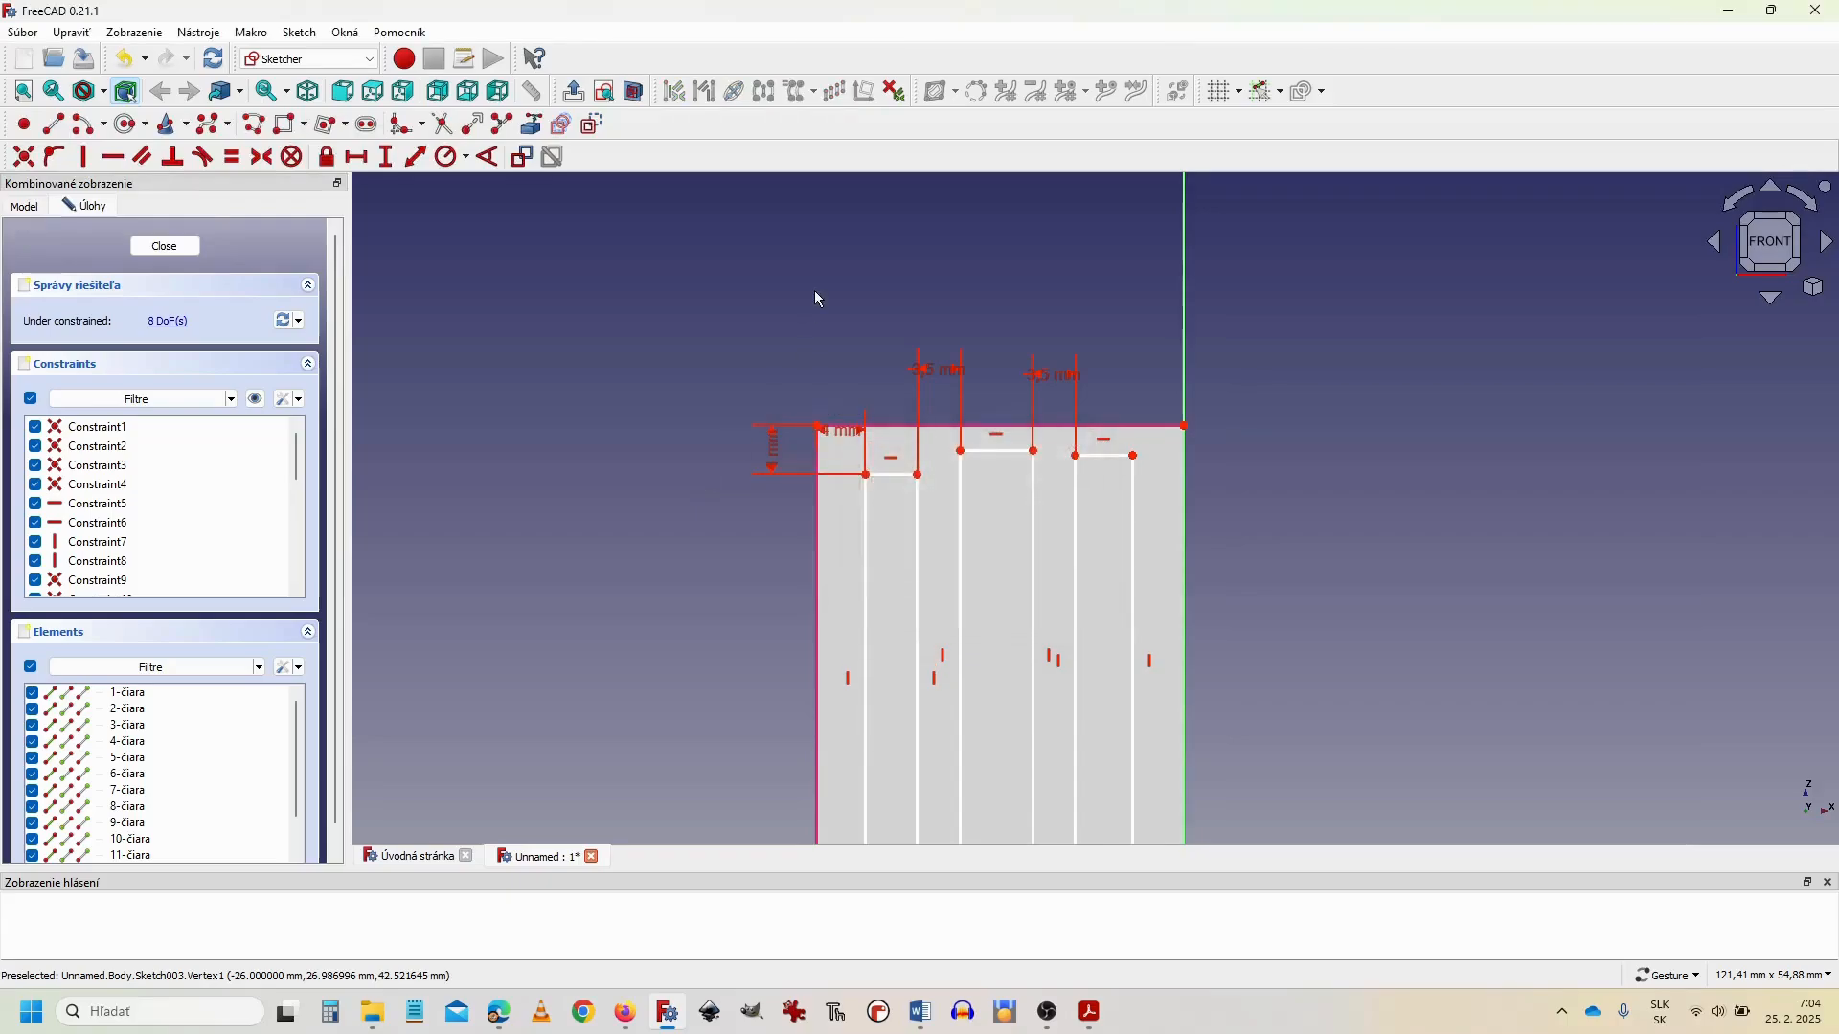
scroll(785, 306, "down", 3)
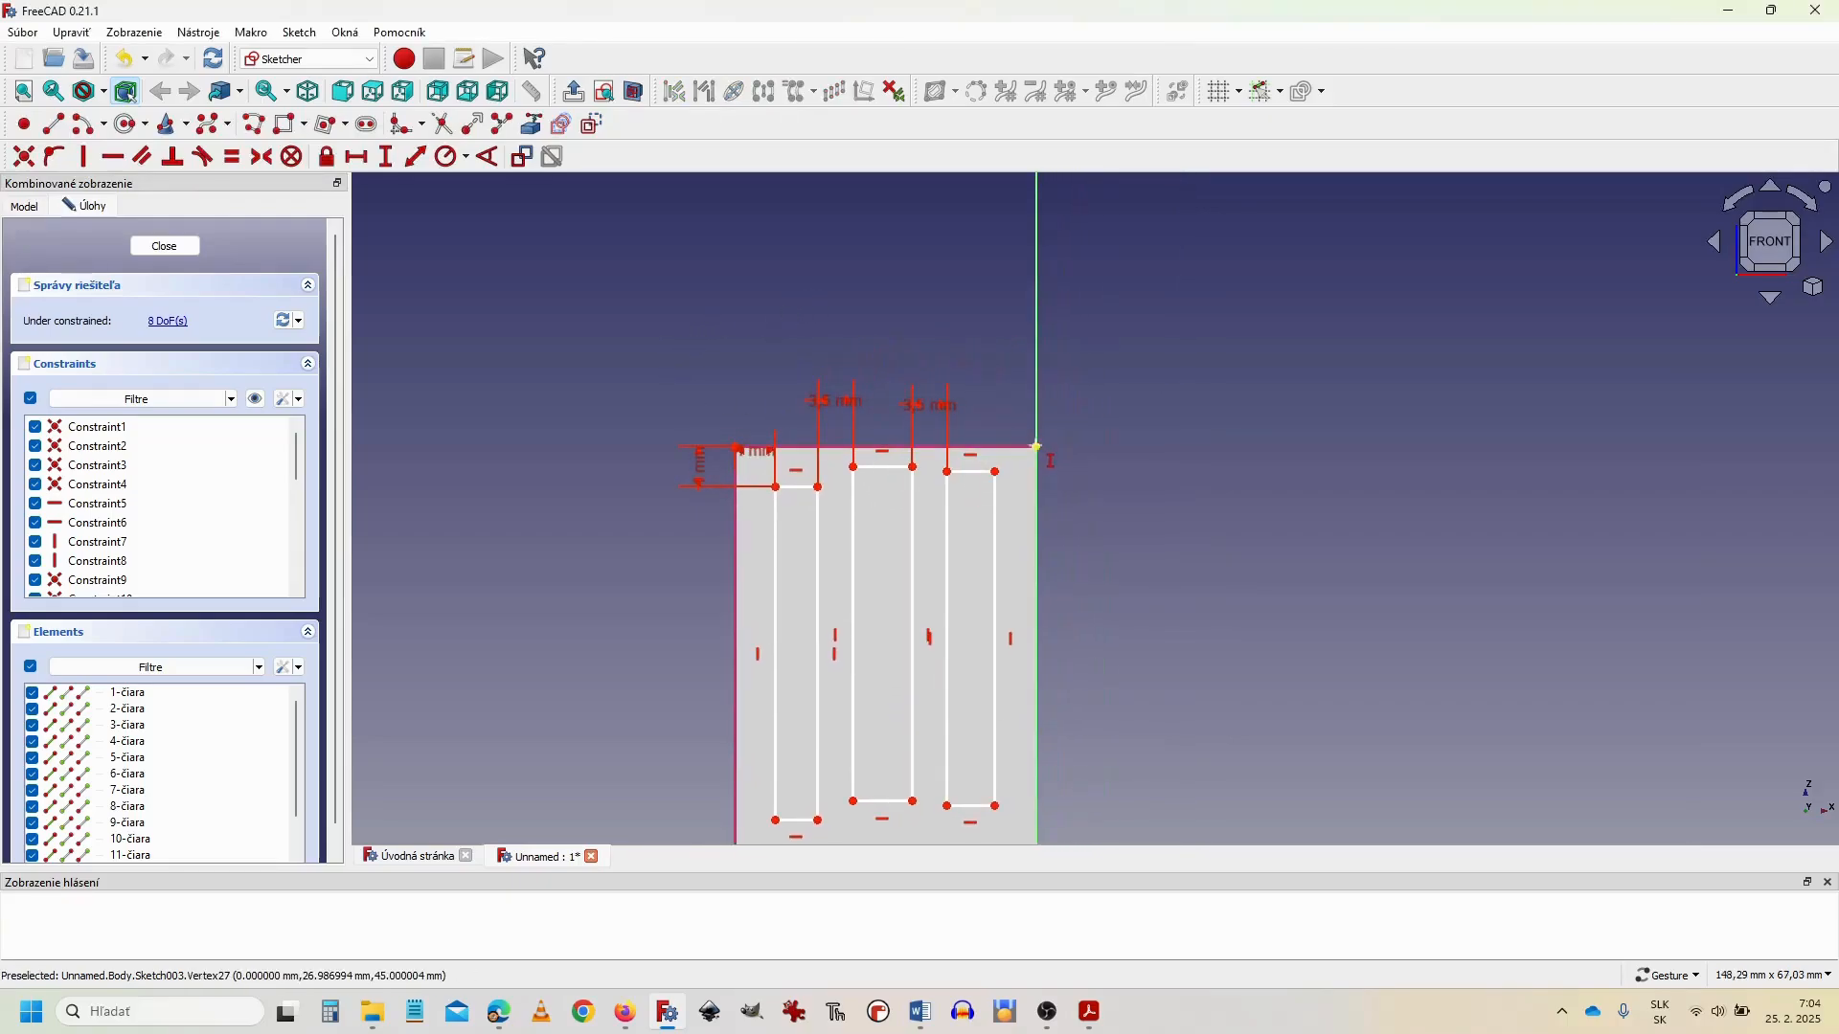
left_click(1037, 447)
left_click(996, 470)
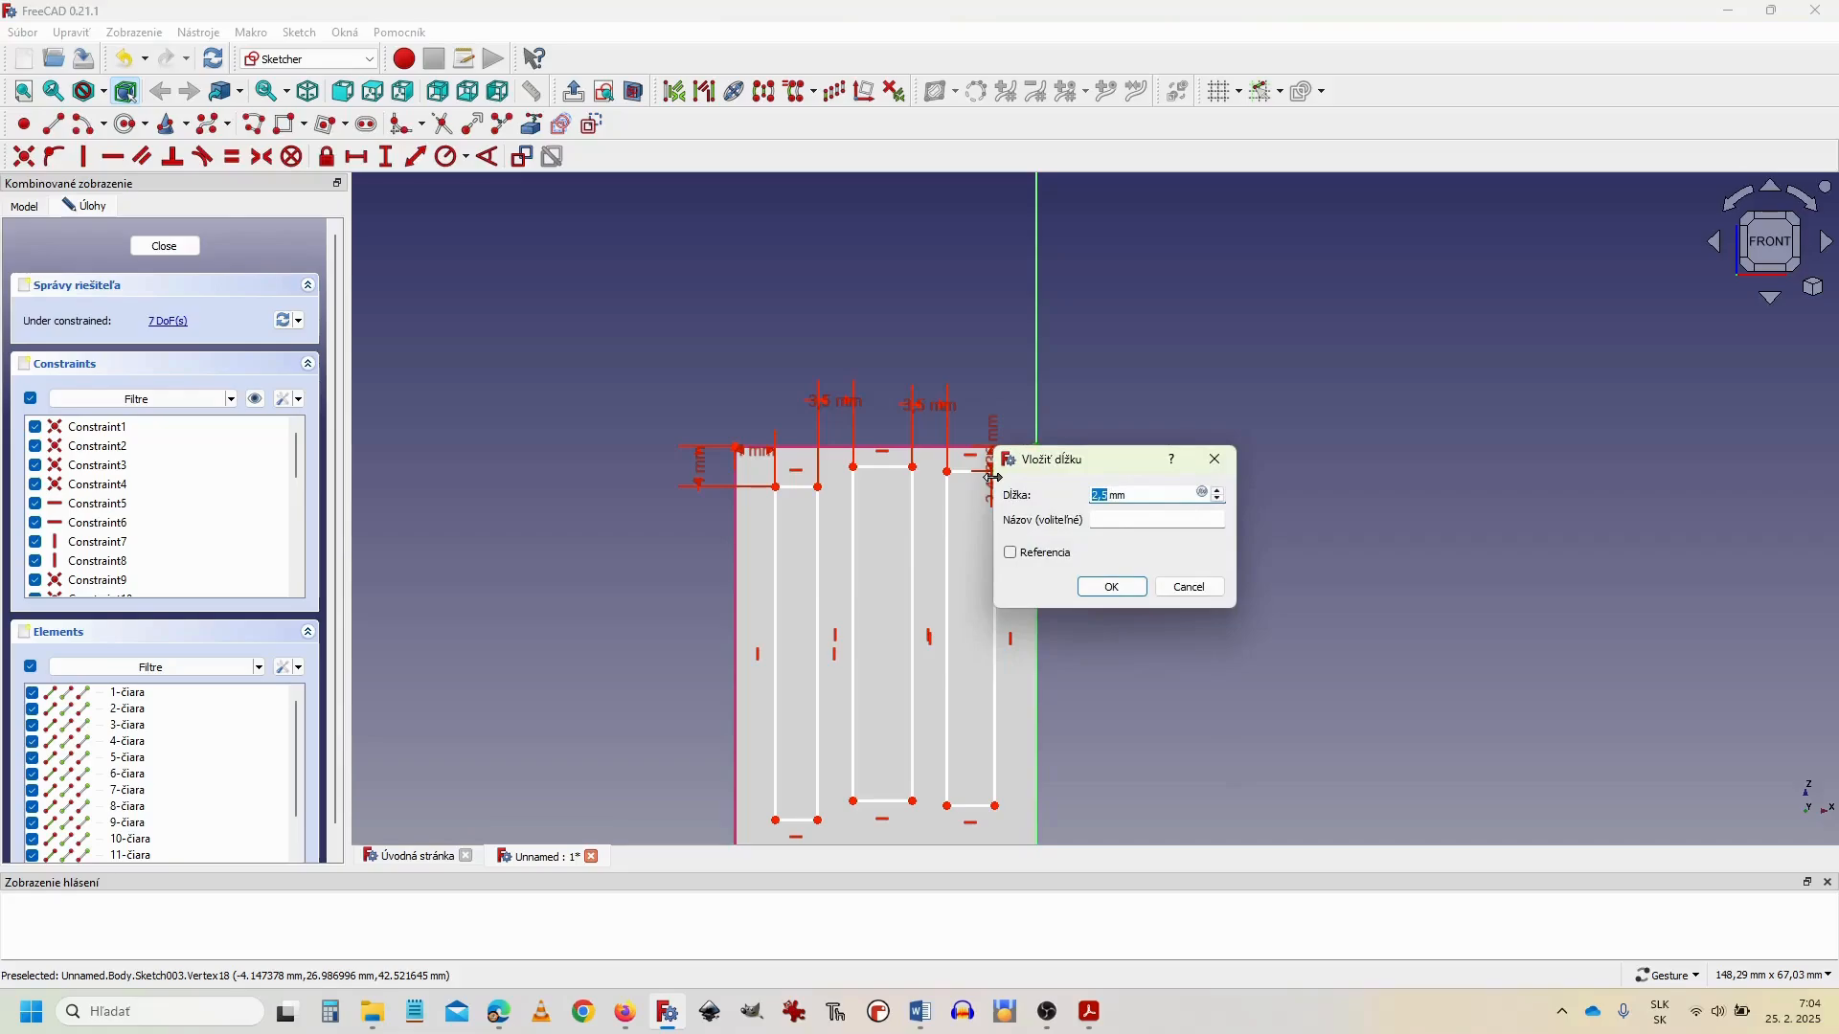
type("4")
key("Return")
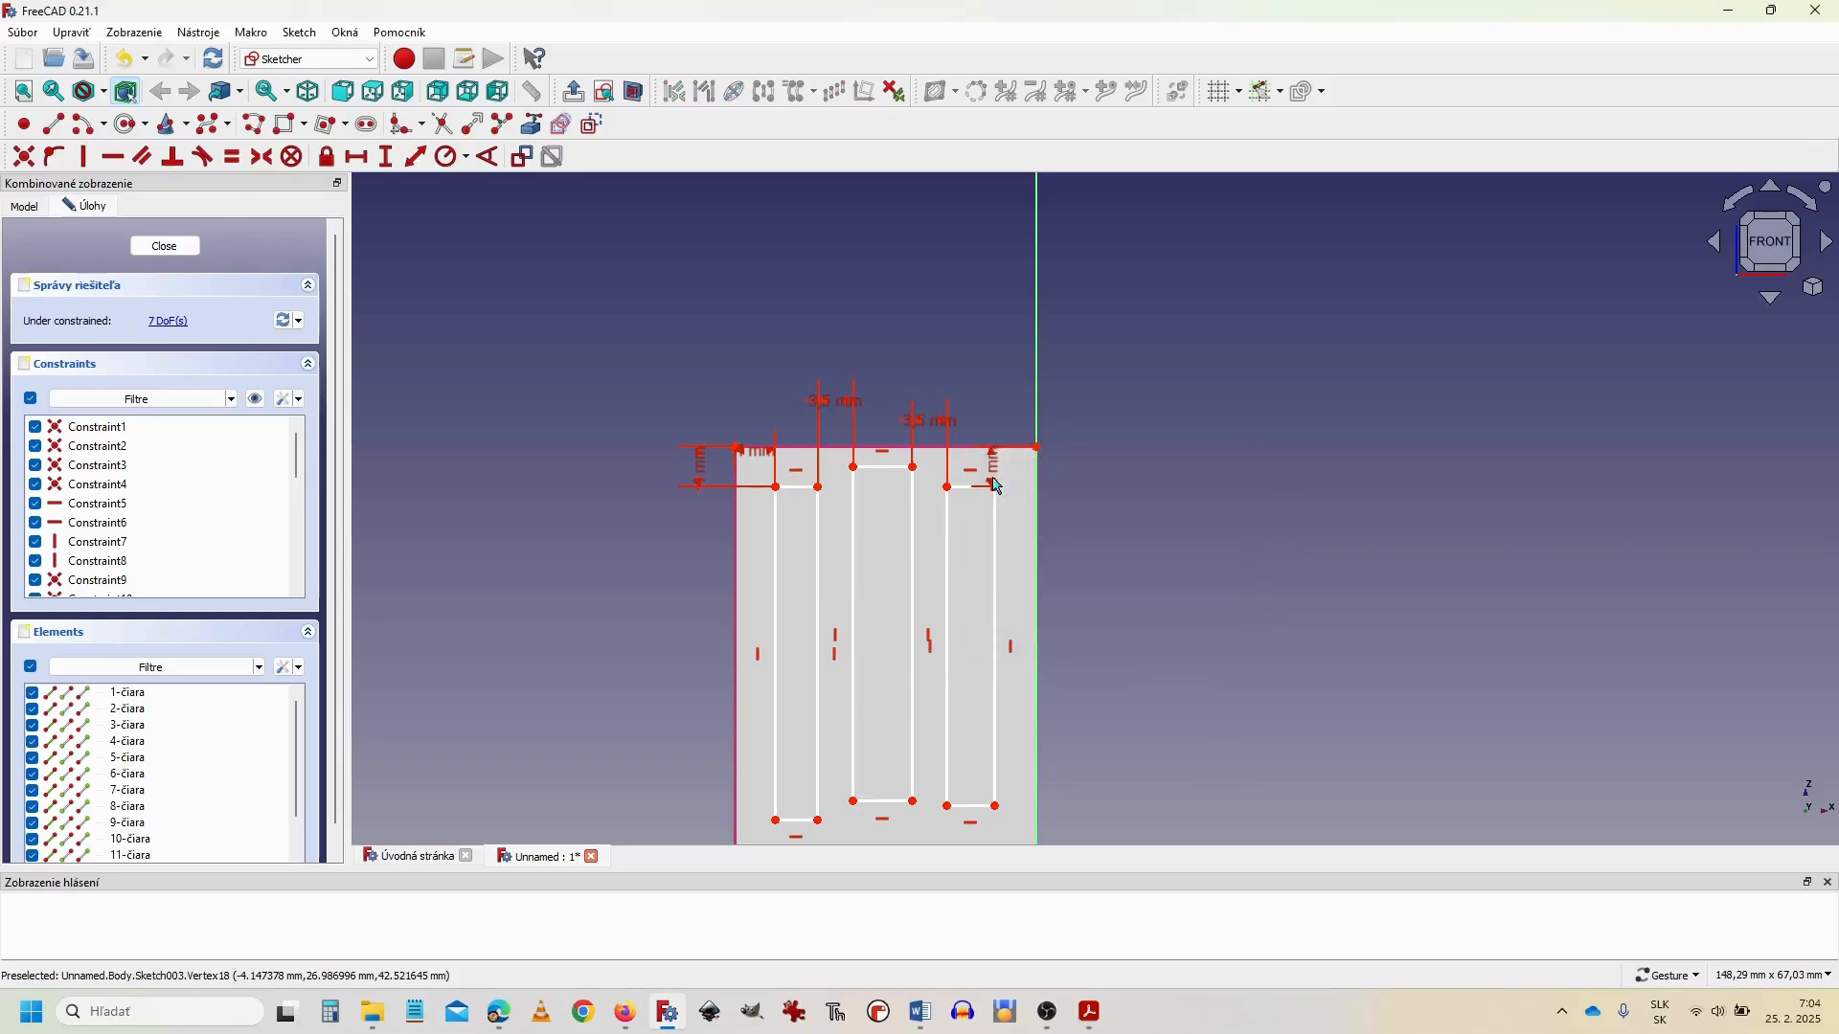
left_click(1037, 448)
left_click(913, 467)
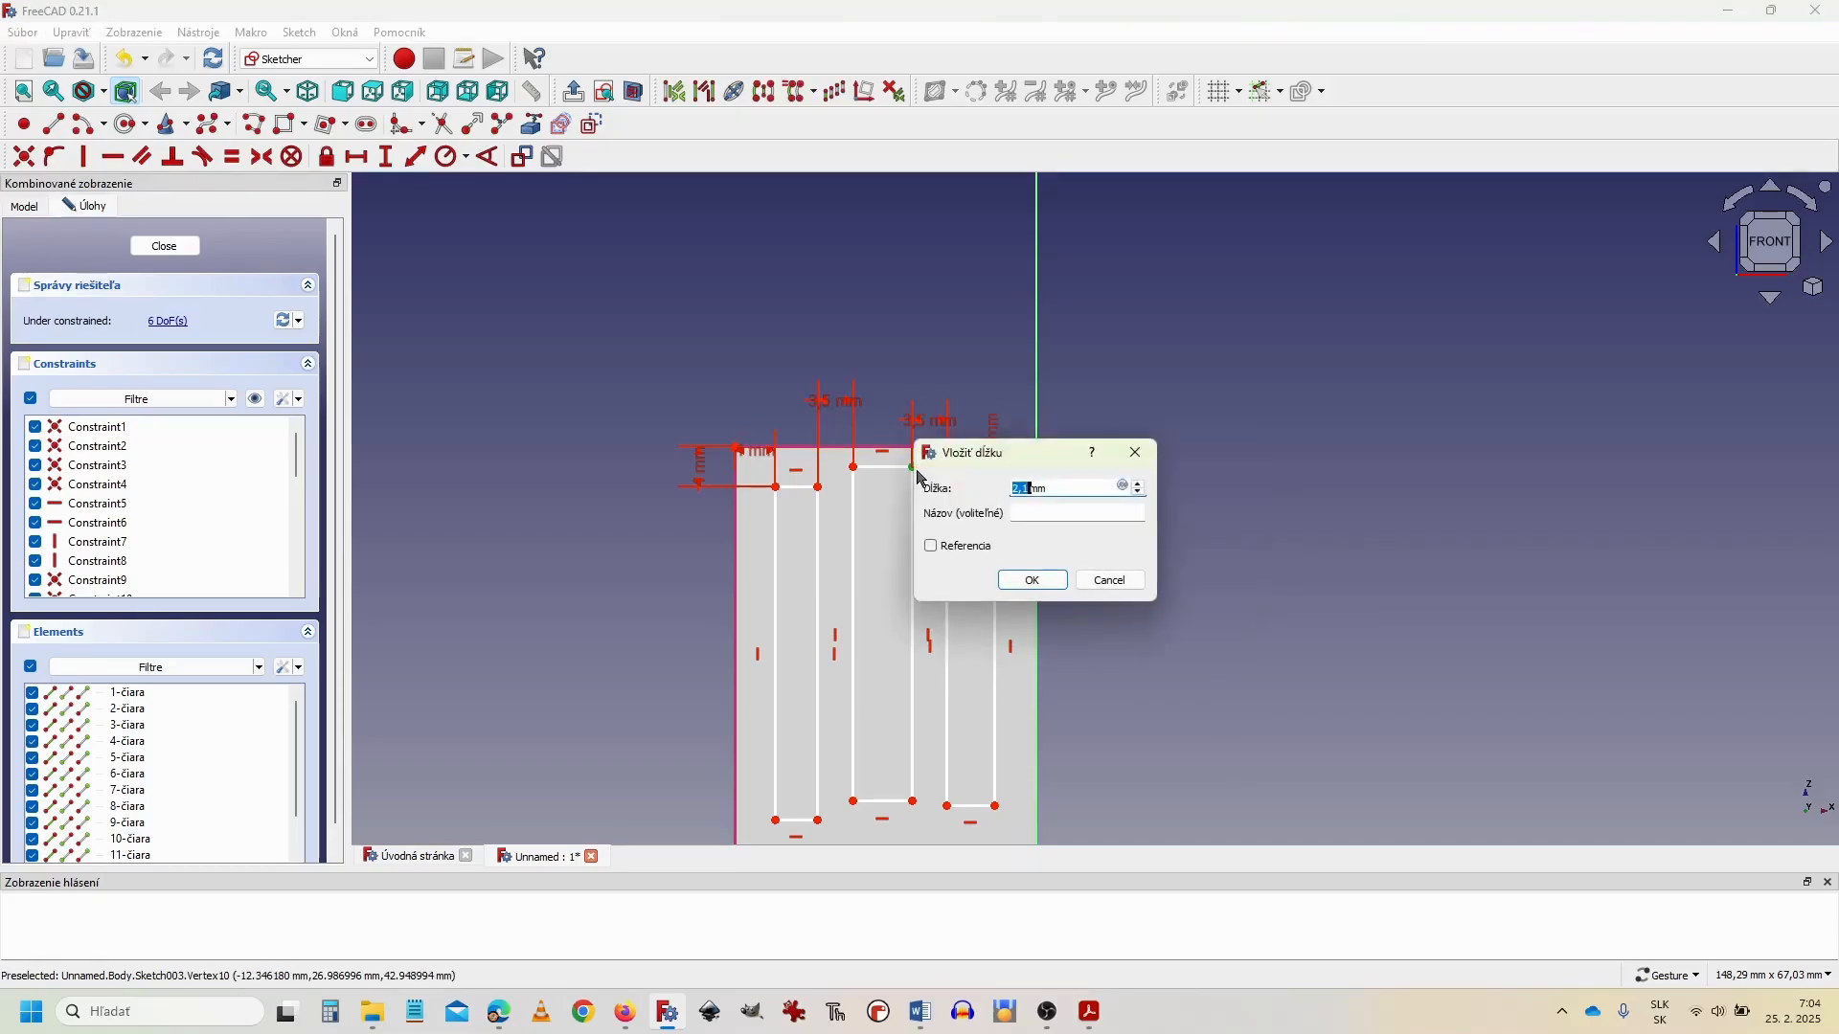
key("Return")
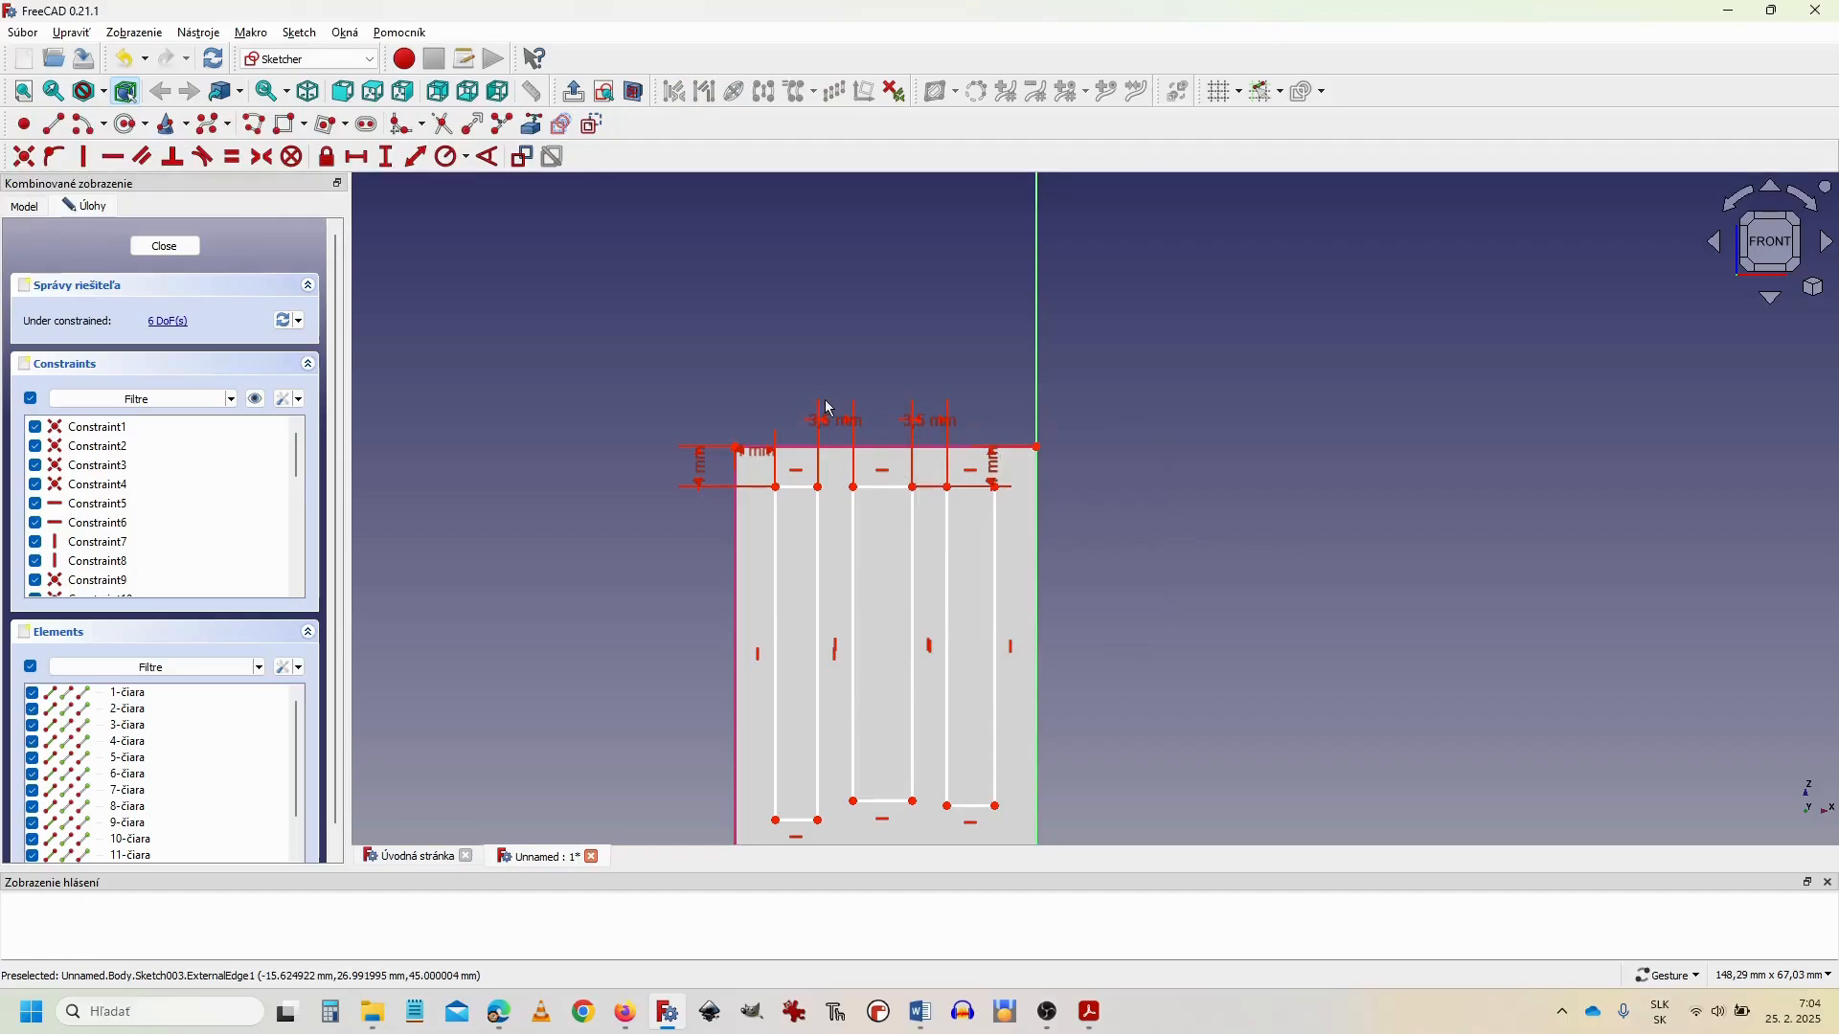
Step: Check the slot widths in the PDF drawing and constrain each of the three rectangles to a width of 5 mm
key("alt+Tab")
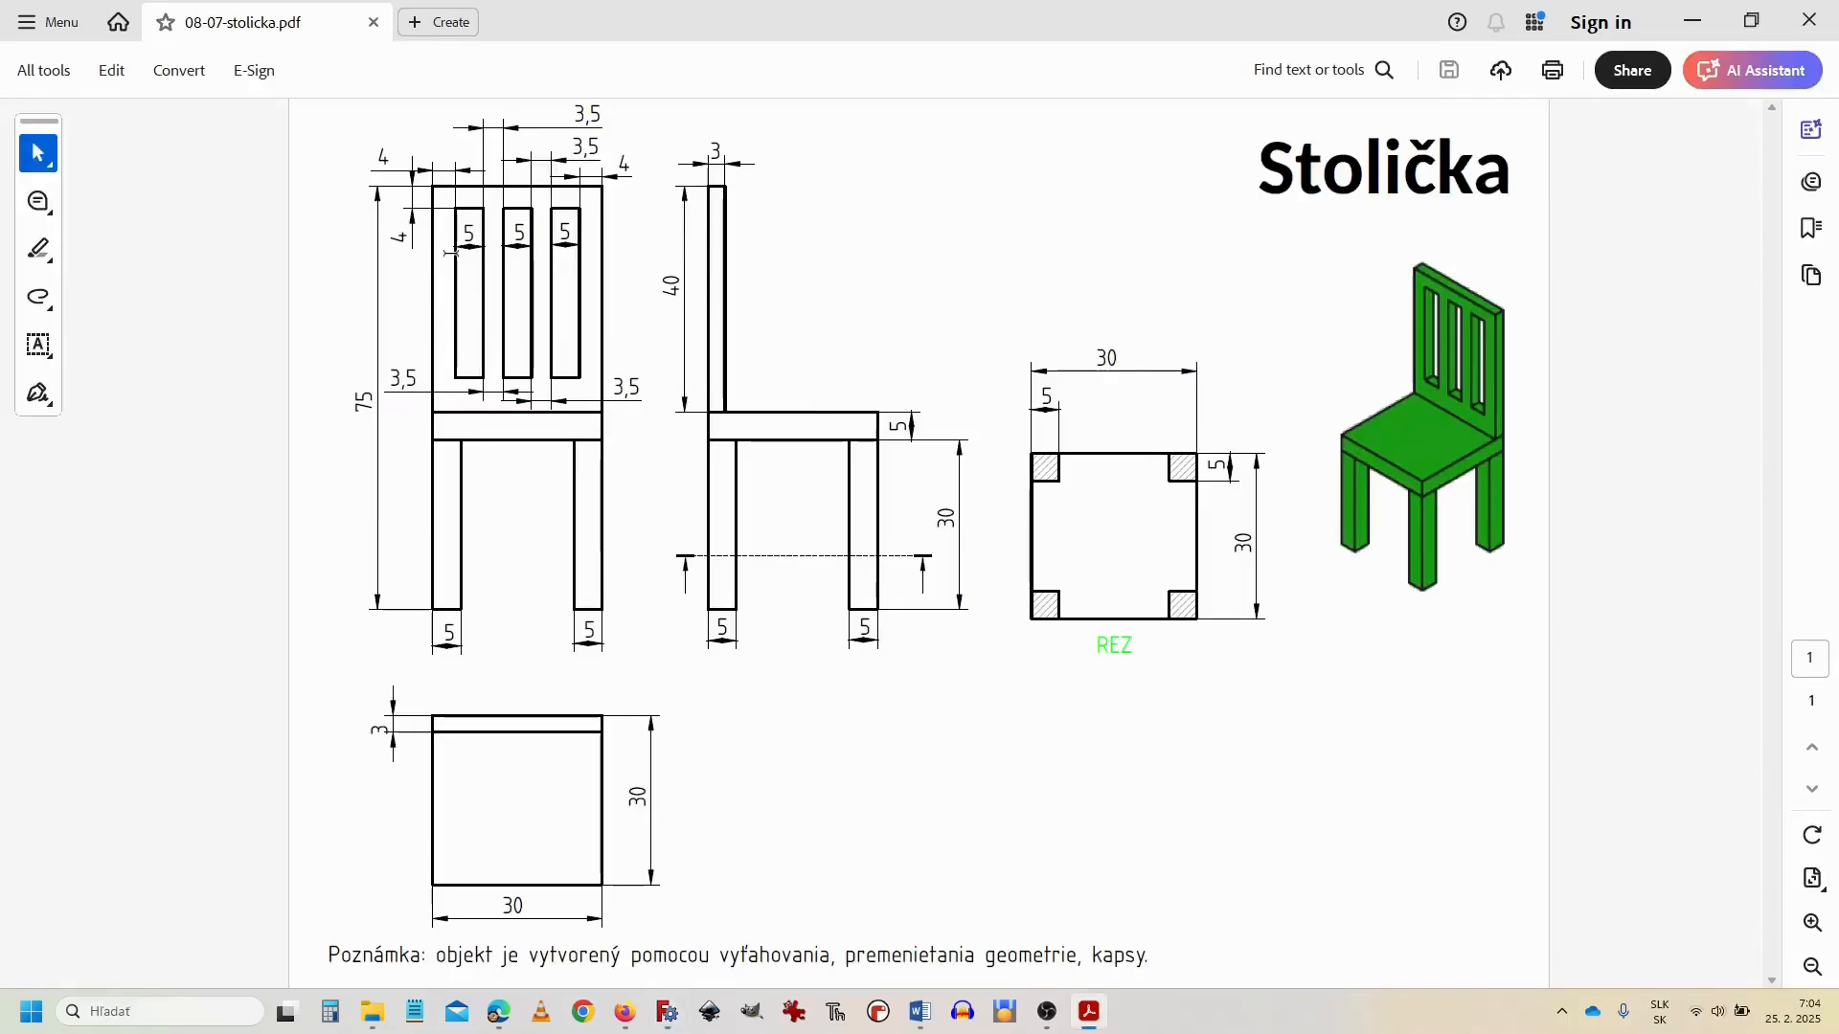
key("alt+Tab")
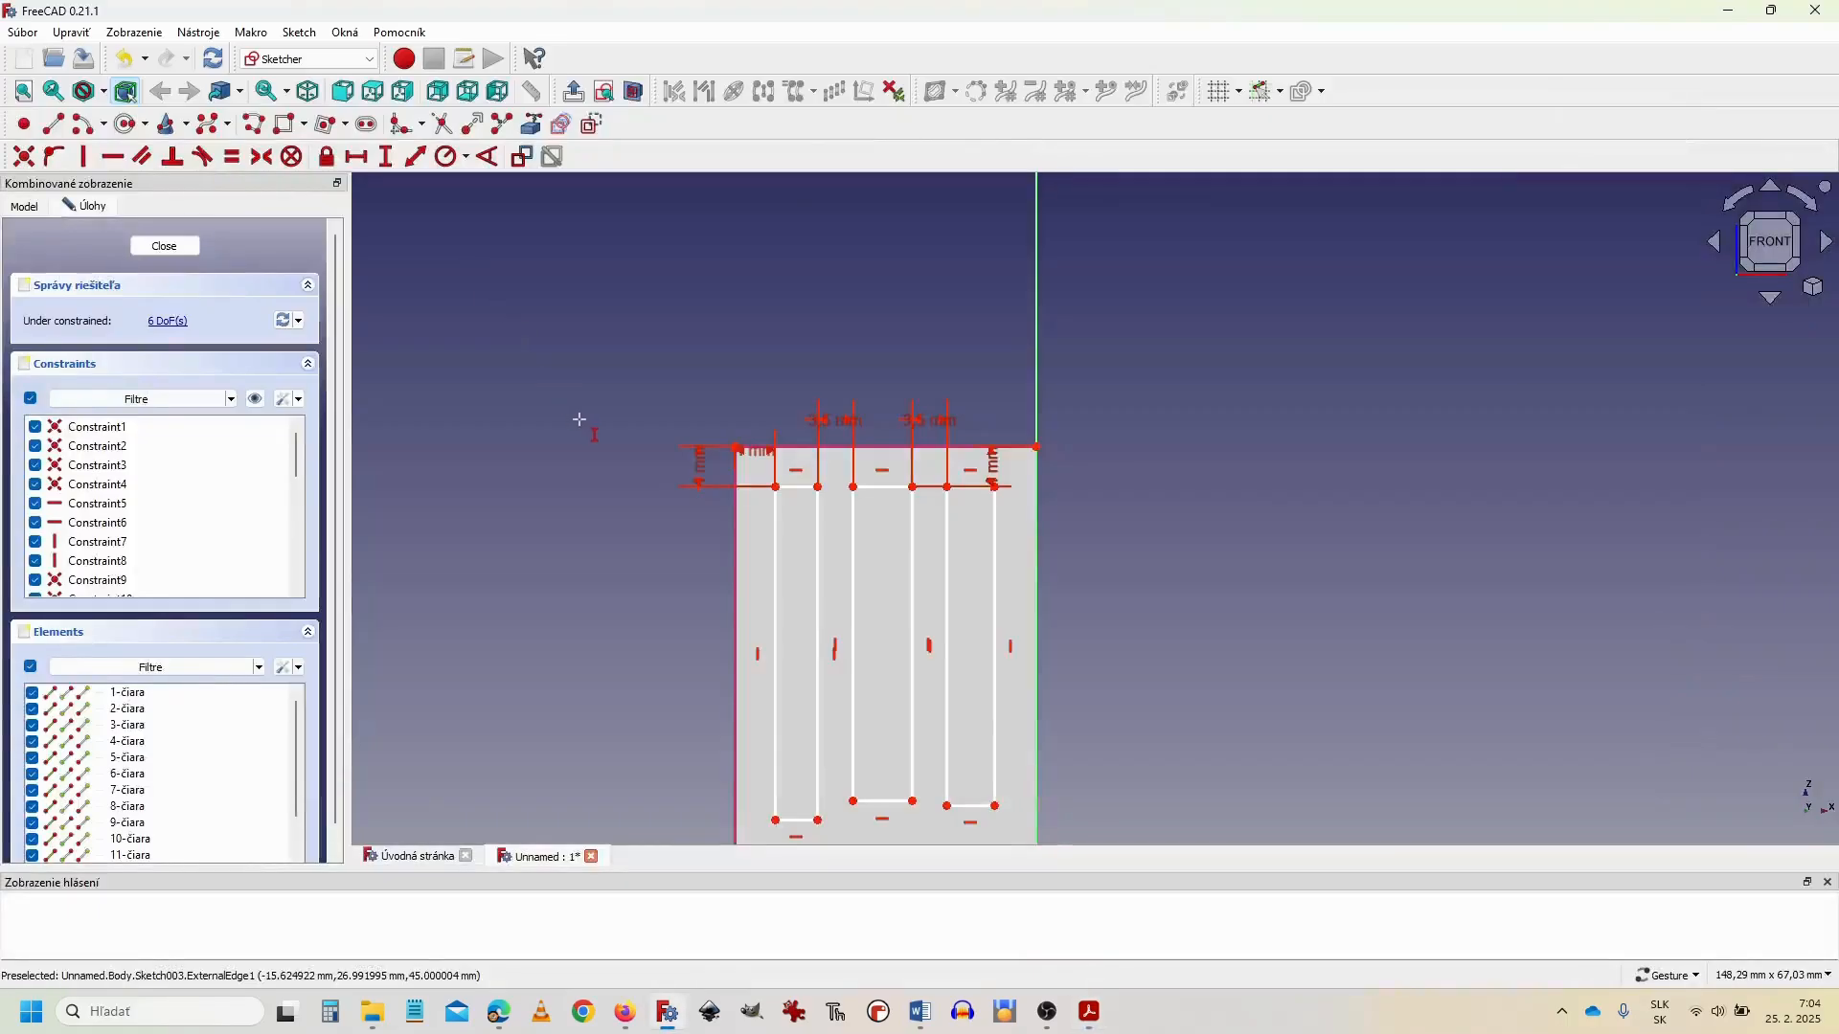
right_click_drag(578, 419, 555, 352)
left_click(361, 155)
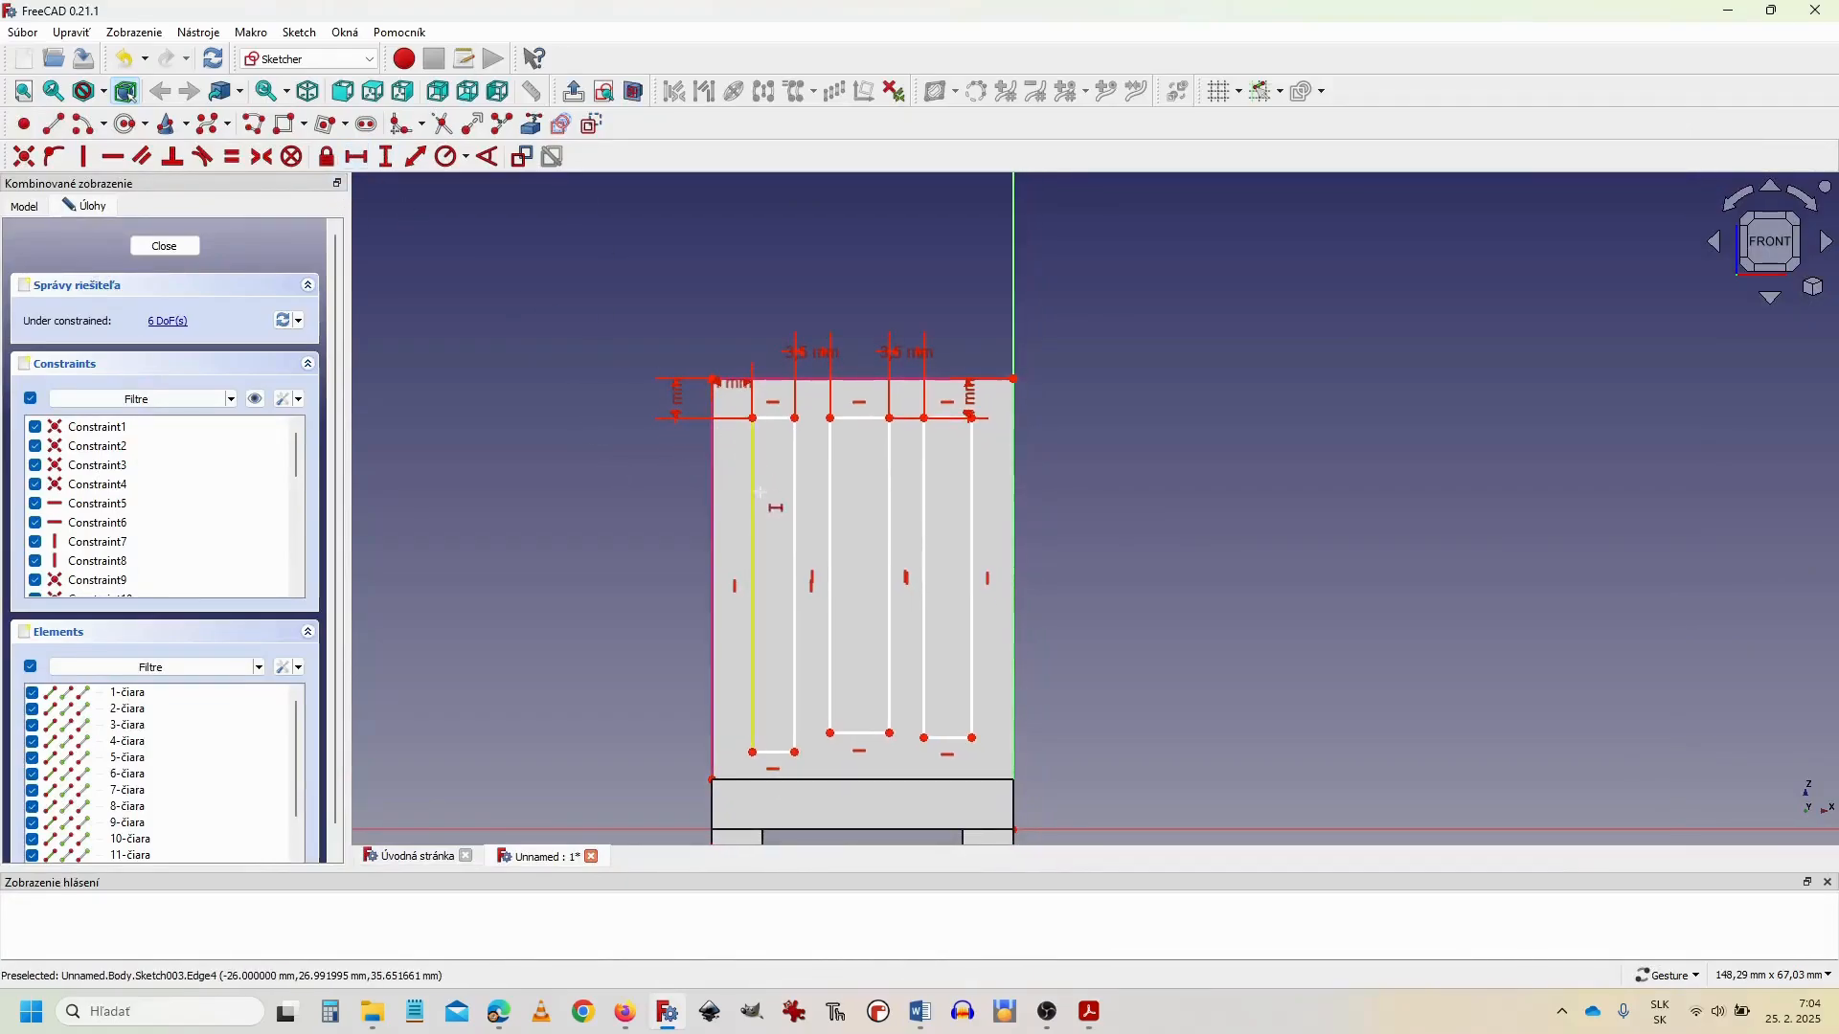
left_click(769, 754)
type("5")
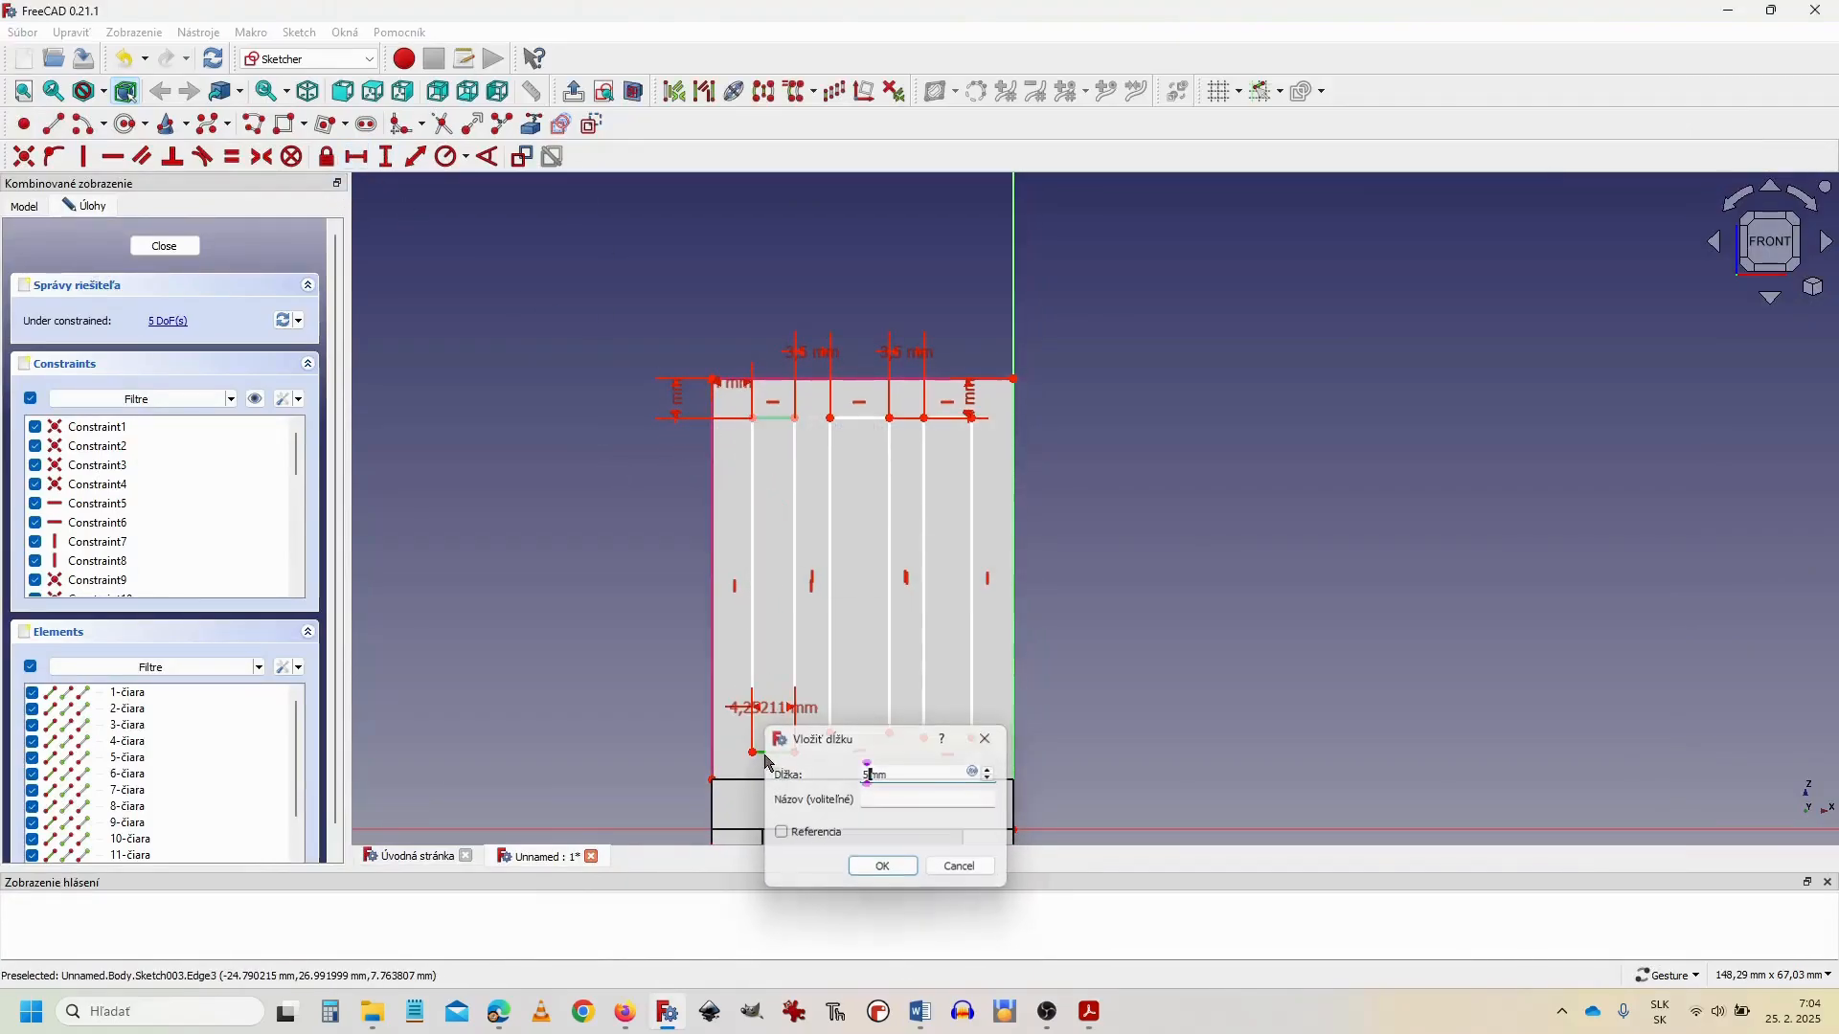
key("Return")
left_click(859, 735)
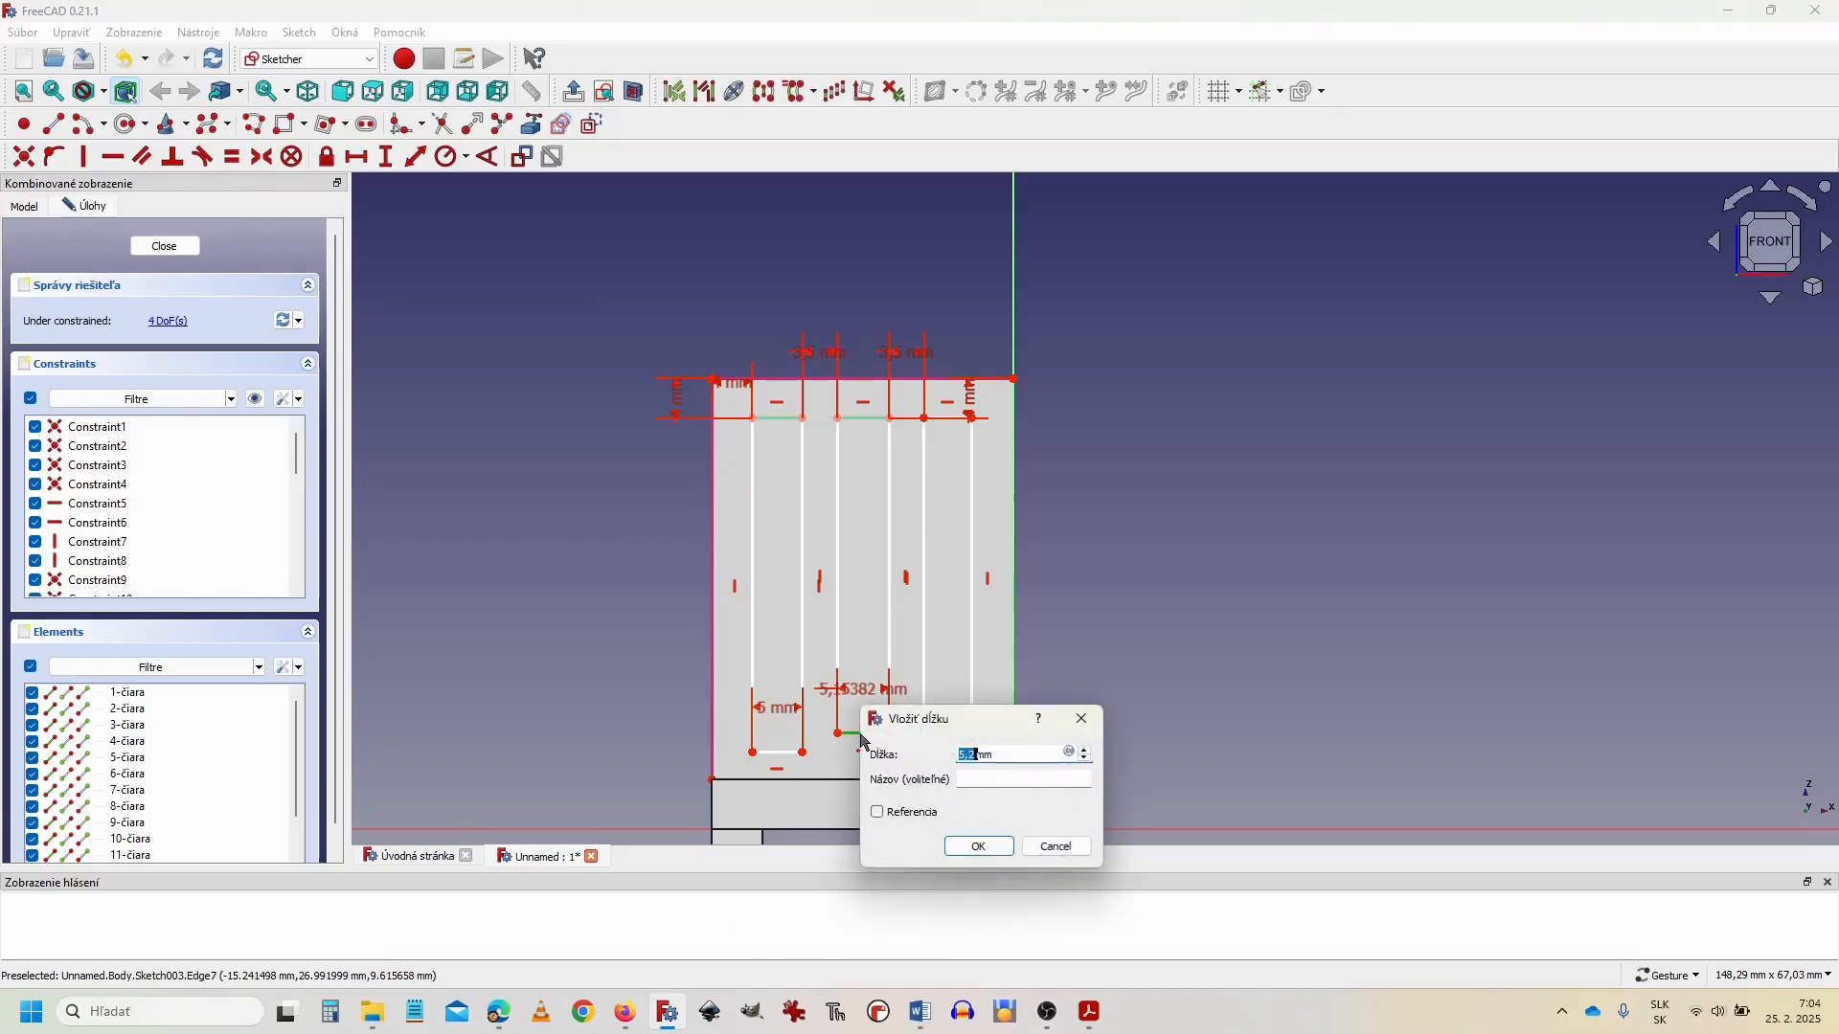
type("5")
key("Return")
left_click(944, 739)
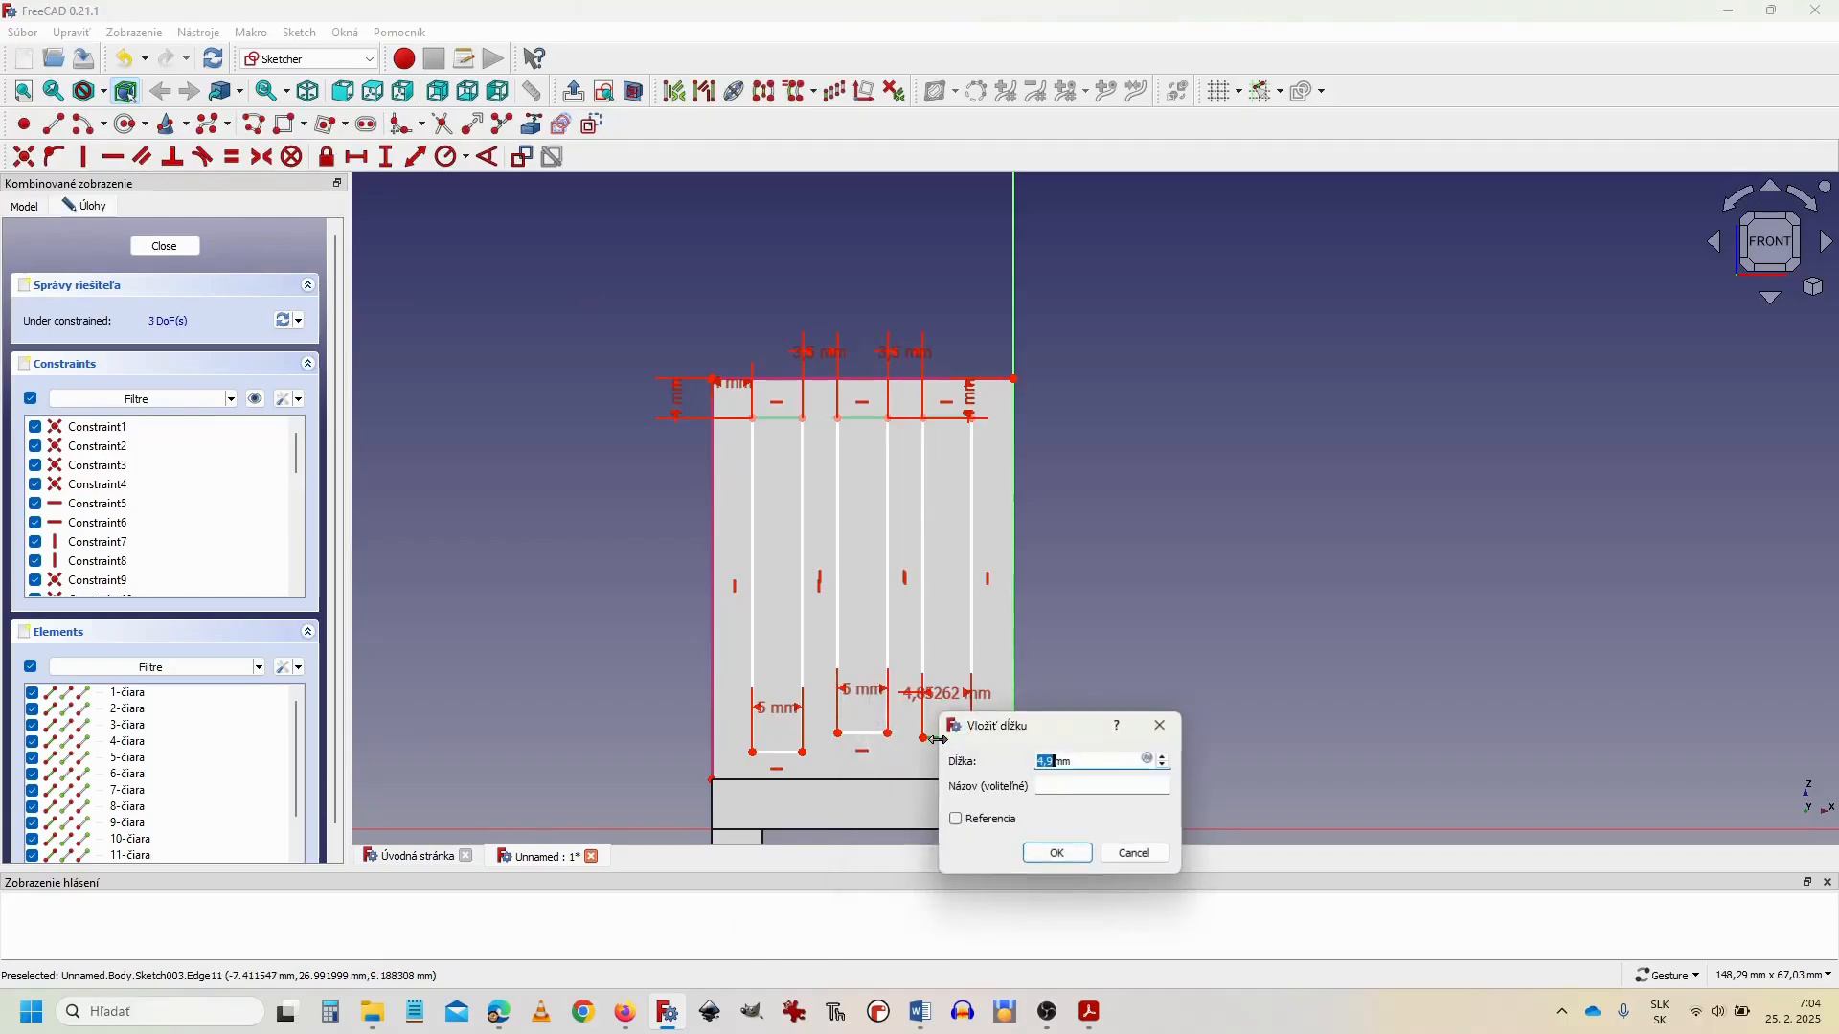
type("5")
key("Return")
Step: Check the slot dimensions in the PDF drawing again and constrain the height of each of the three rectangles to 32 mm
key("alt+Tab")
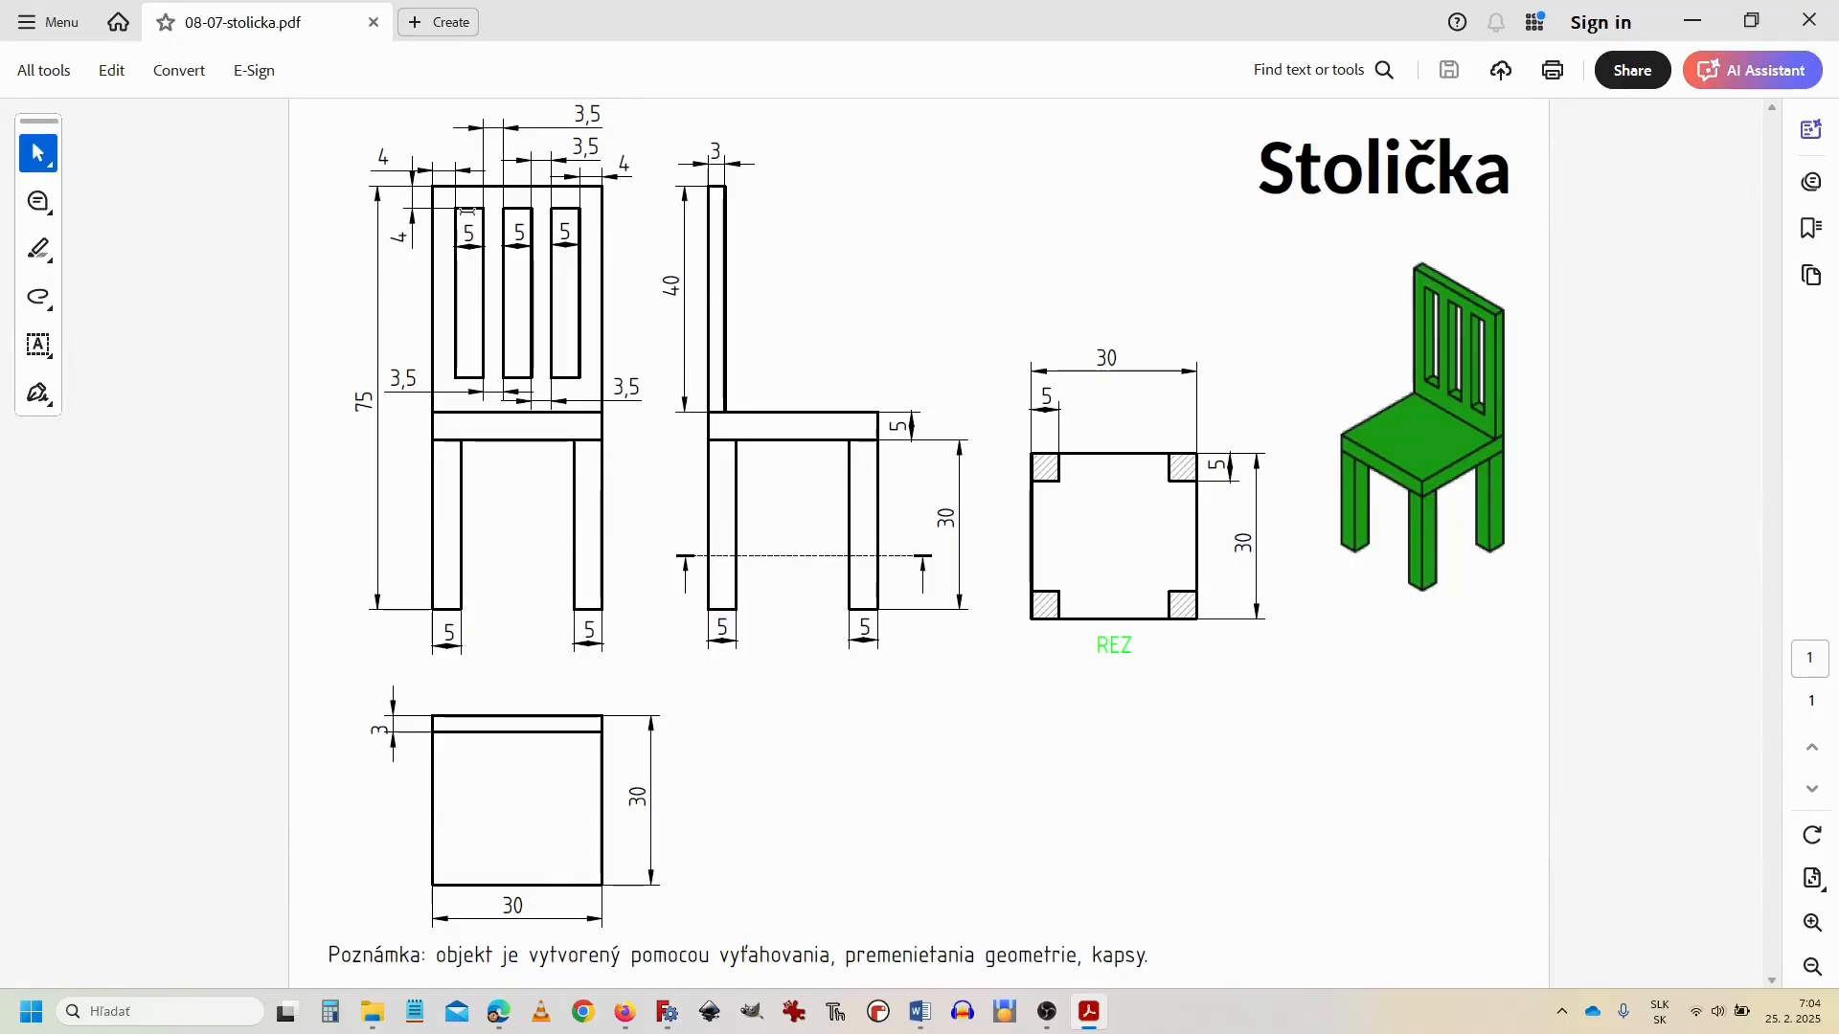
key("alt+Tab")
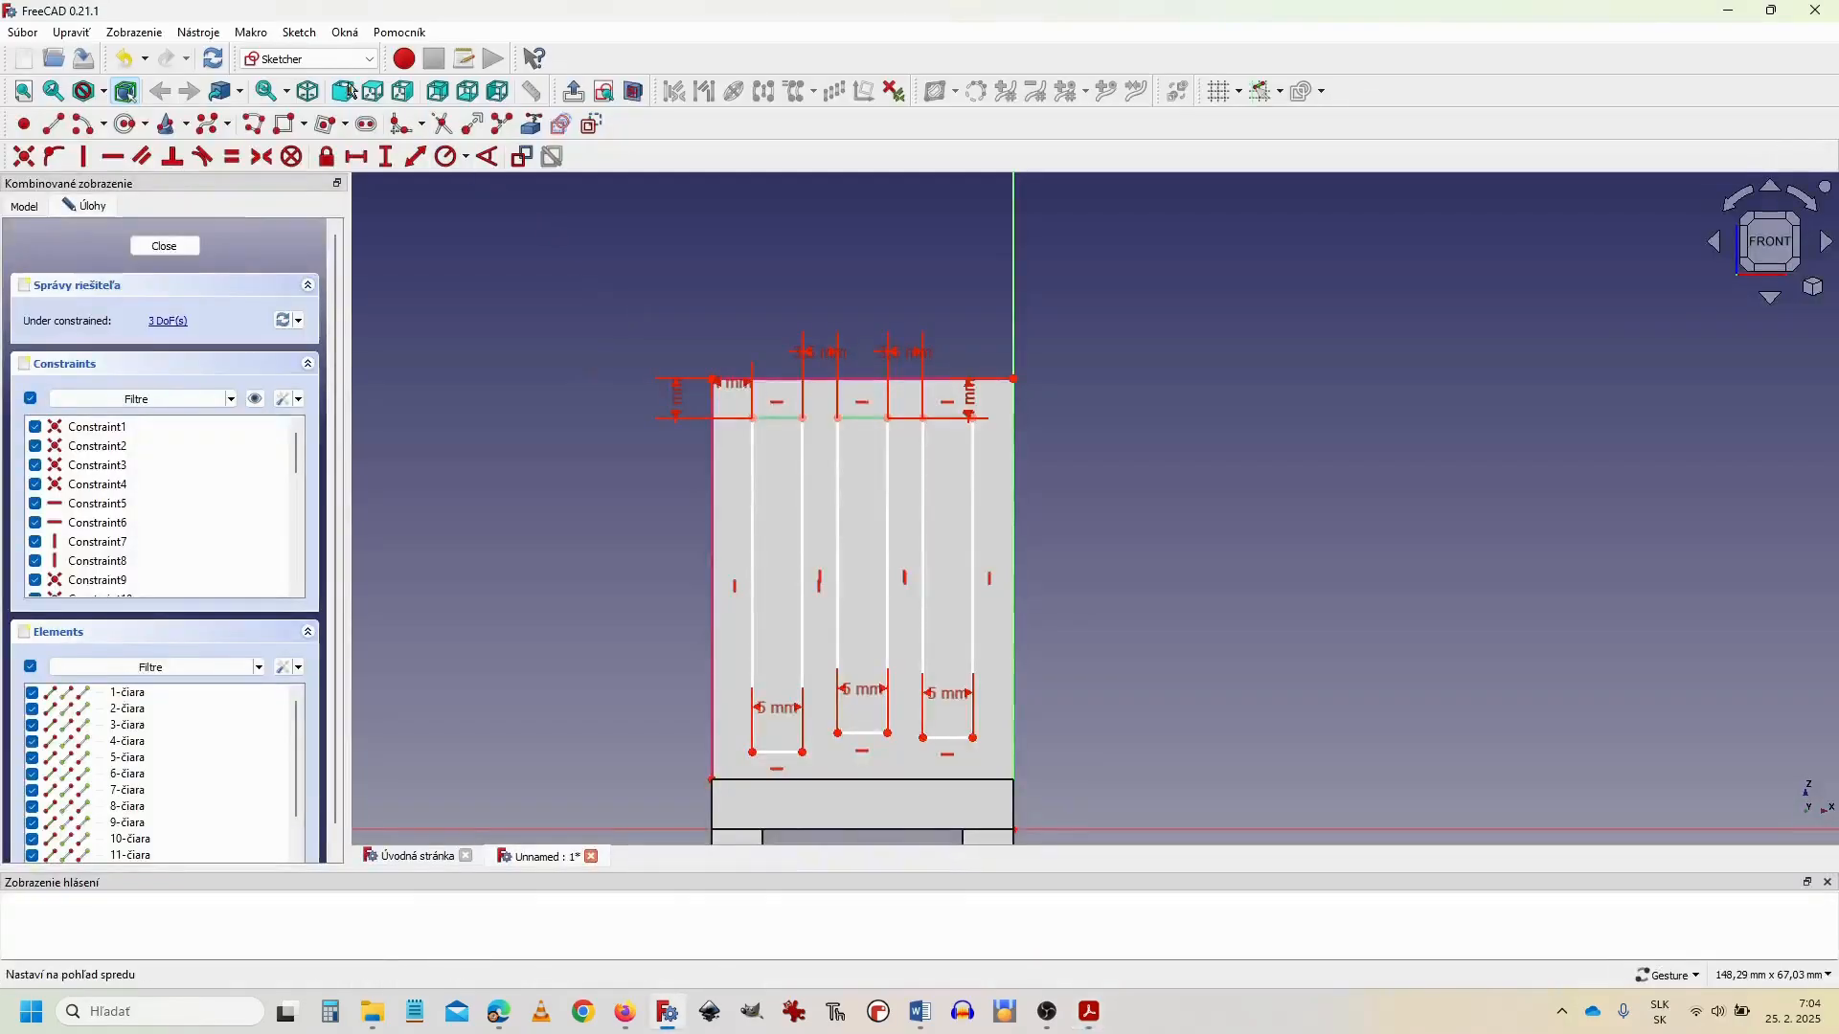
left_click(389, 158)
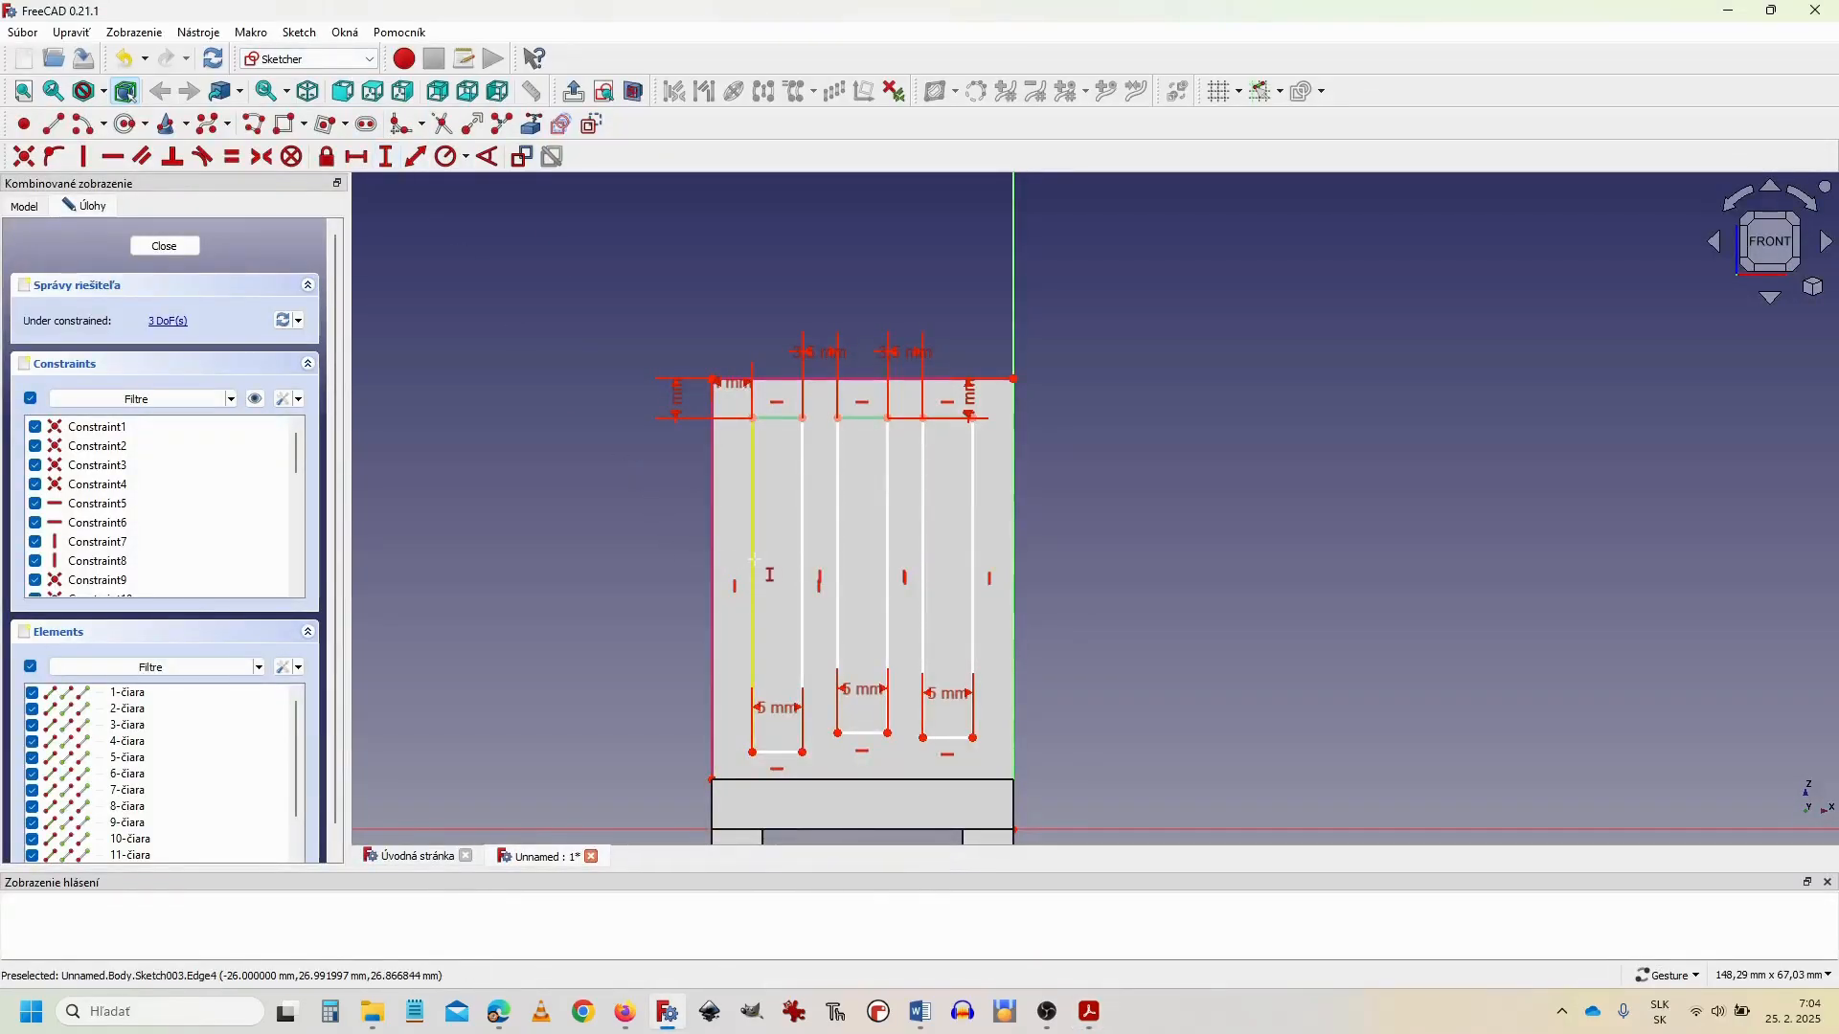
left_click(753, 574)
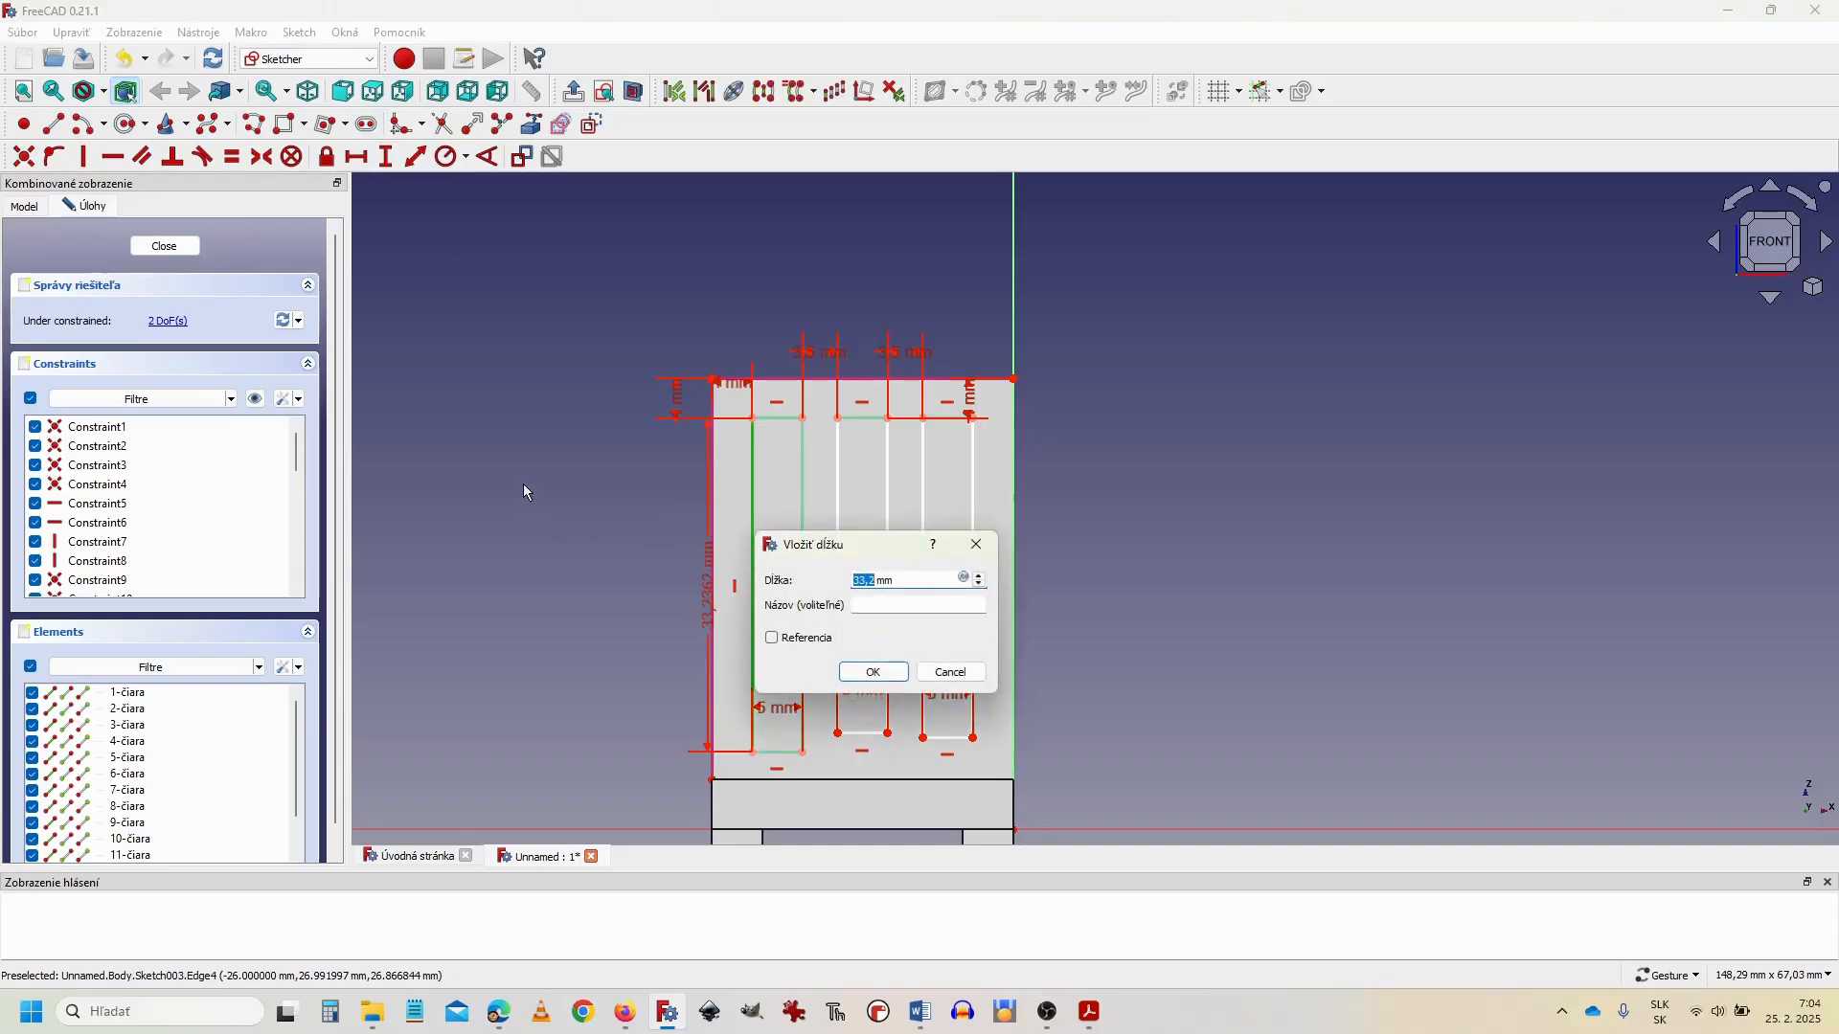
type("32")
key("Return")
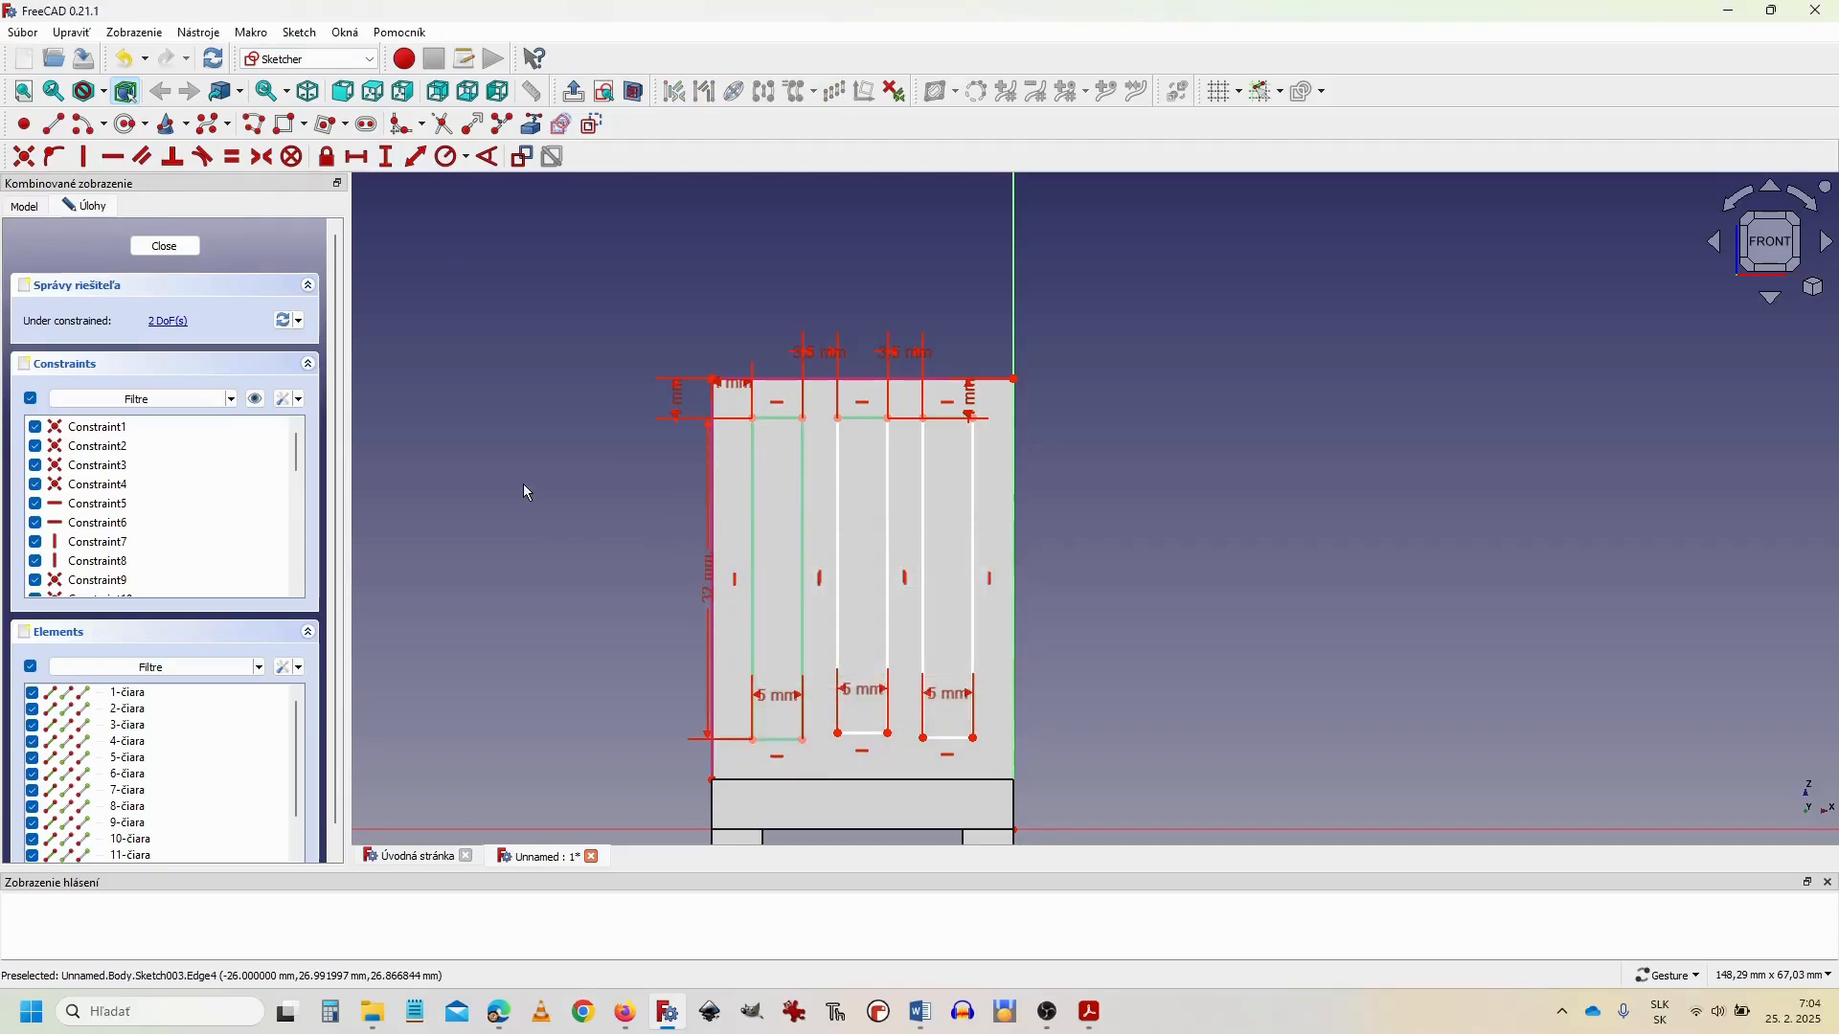
left_click(839, 580)
type("32")
key("Return")
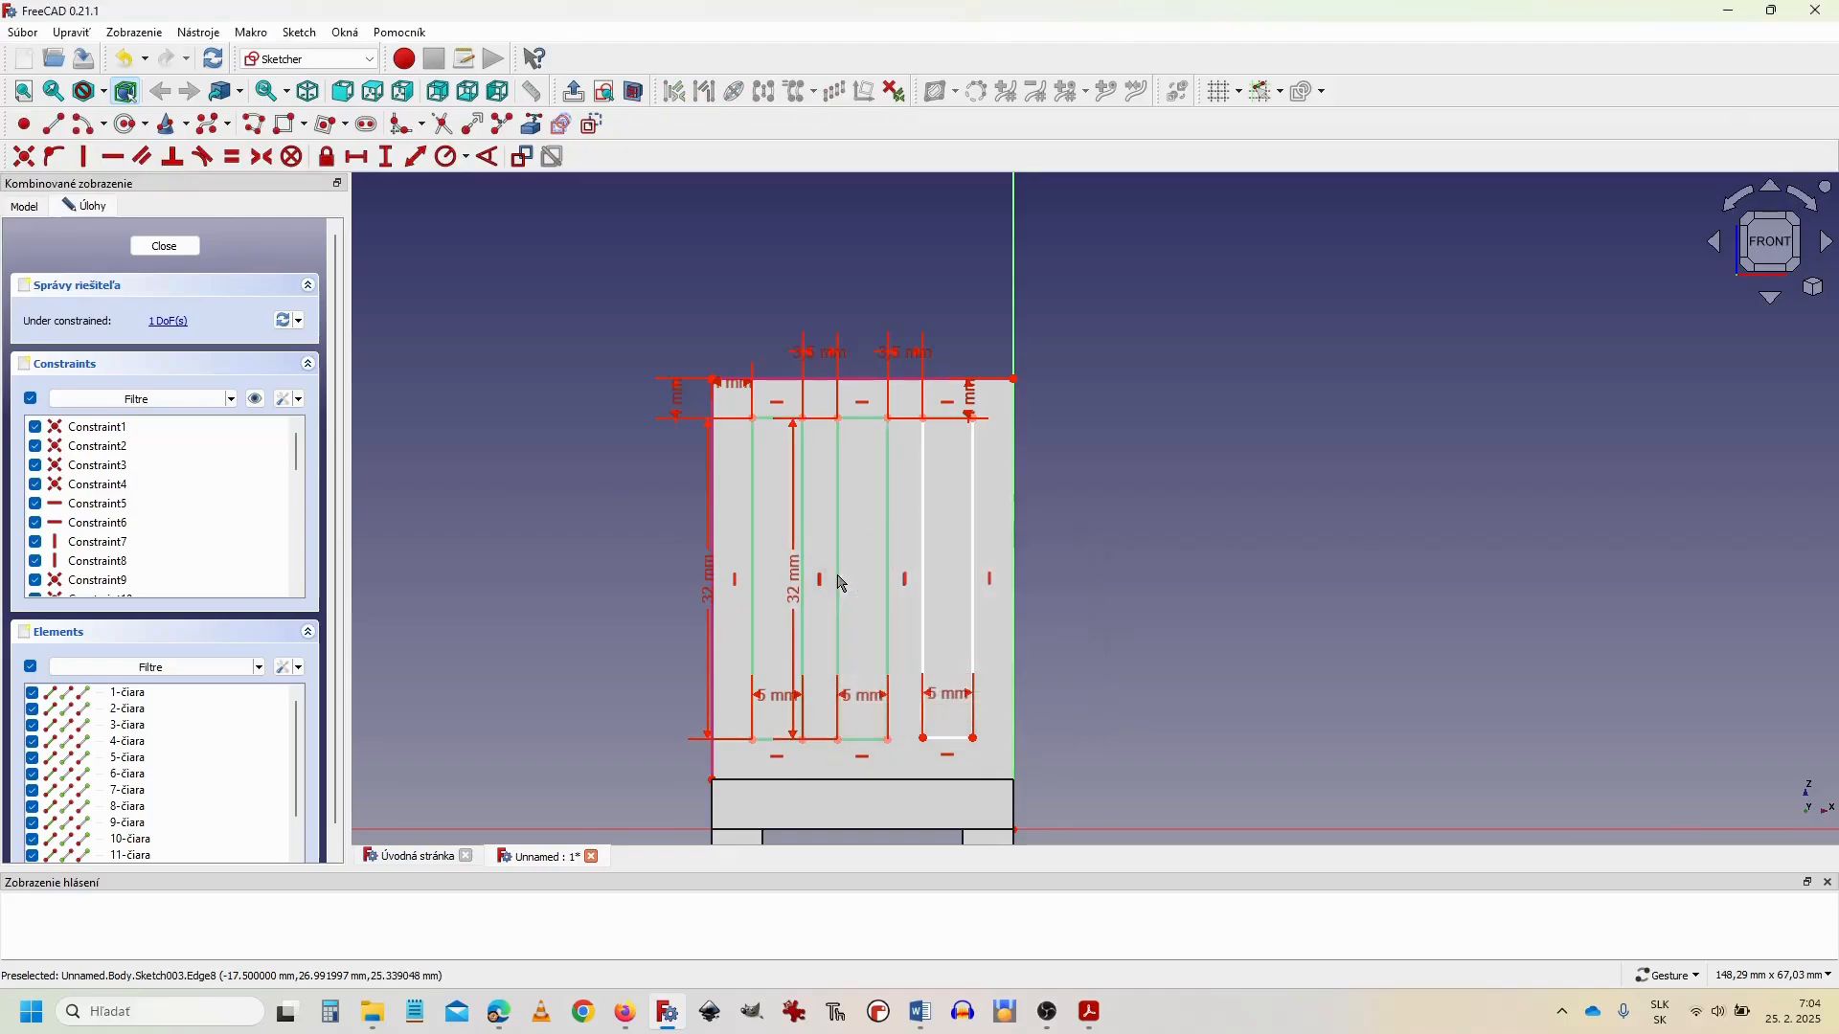
left_click(925, 598)
type("32")
key("Return")
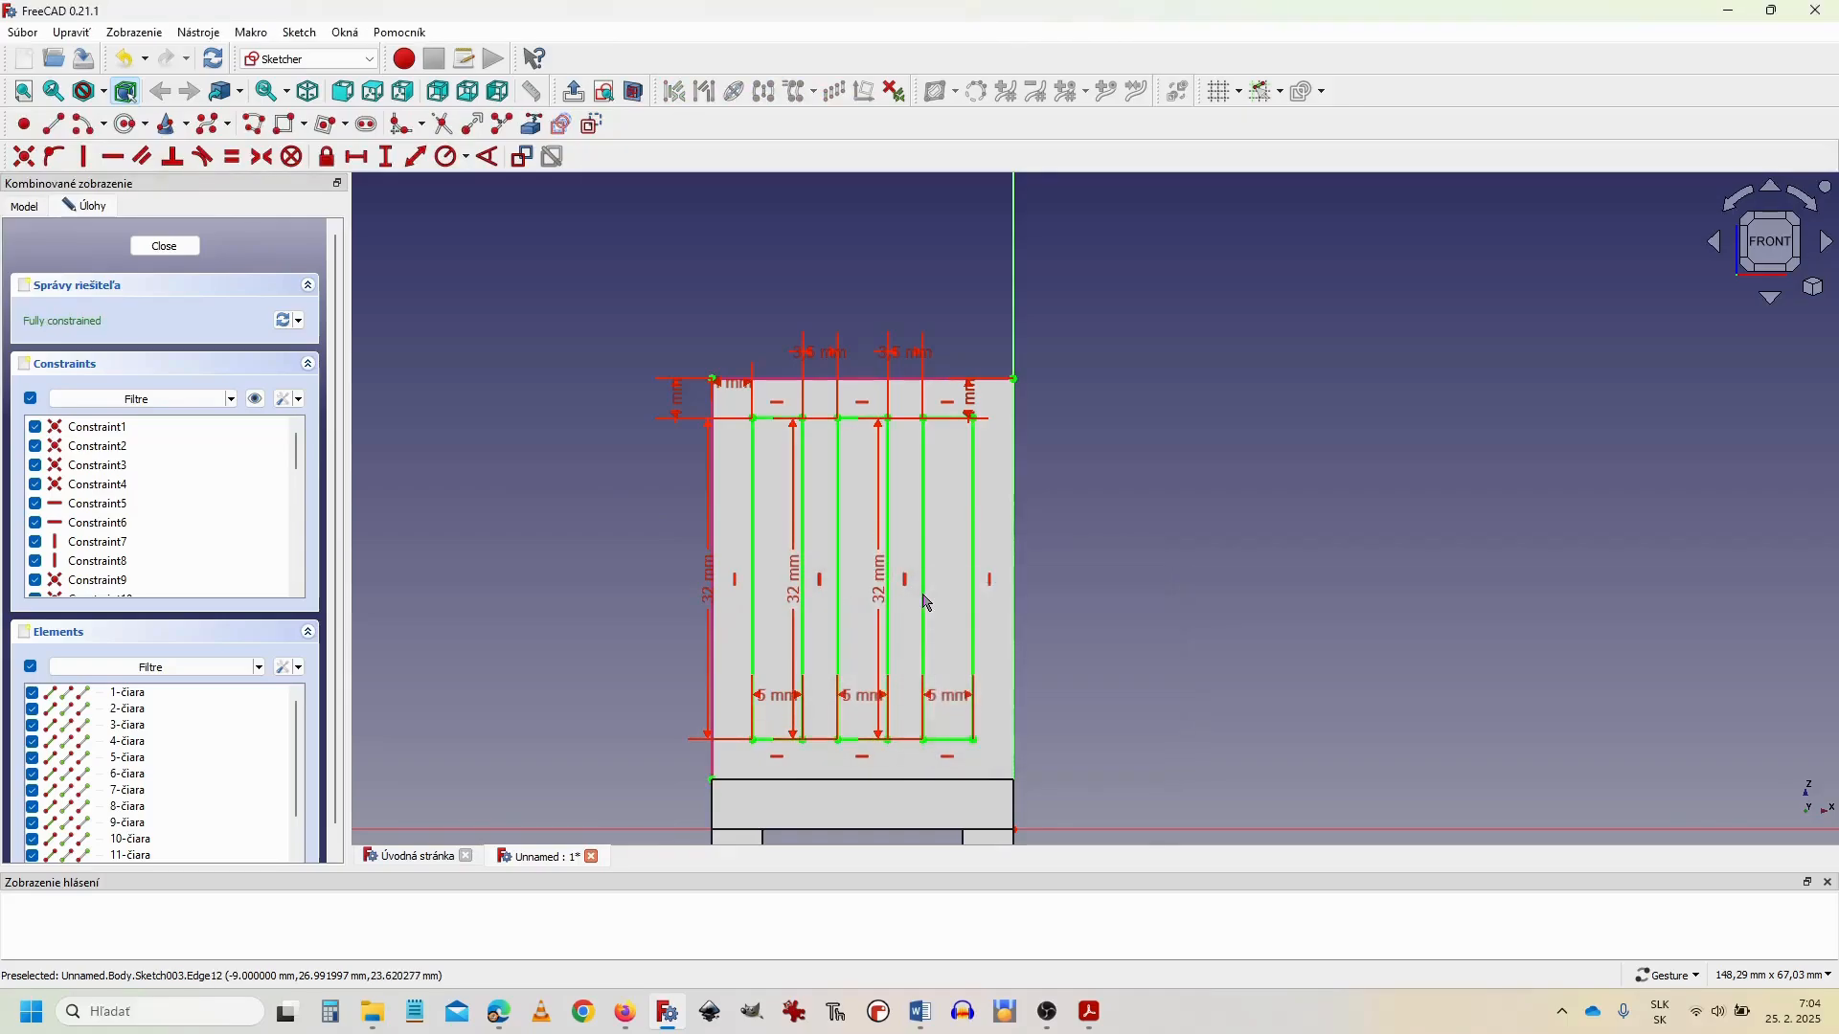
Step: Close the slot sketch and cut the three rectangles through the backrest with a 3 mm deep Pocket
right_click_drag(521, 514, 735, 377)
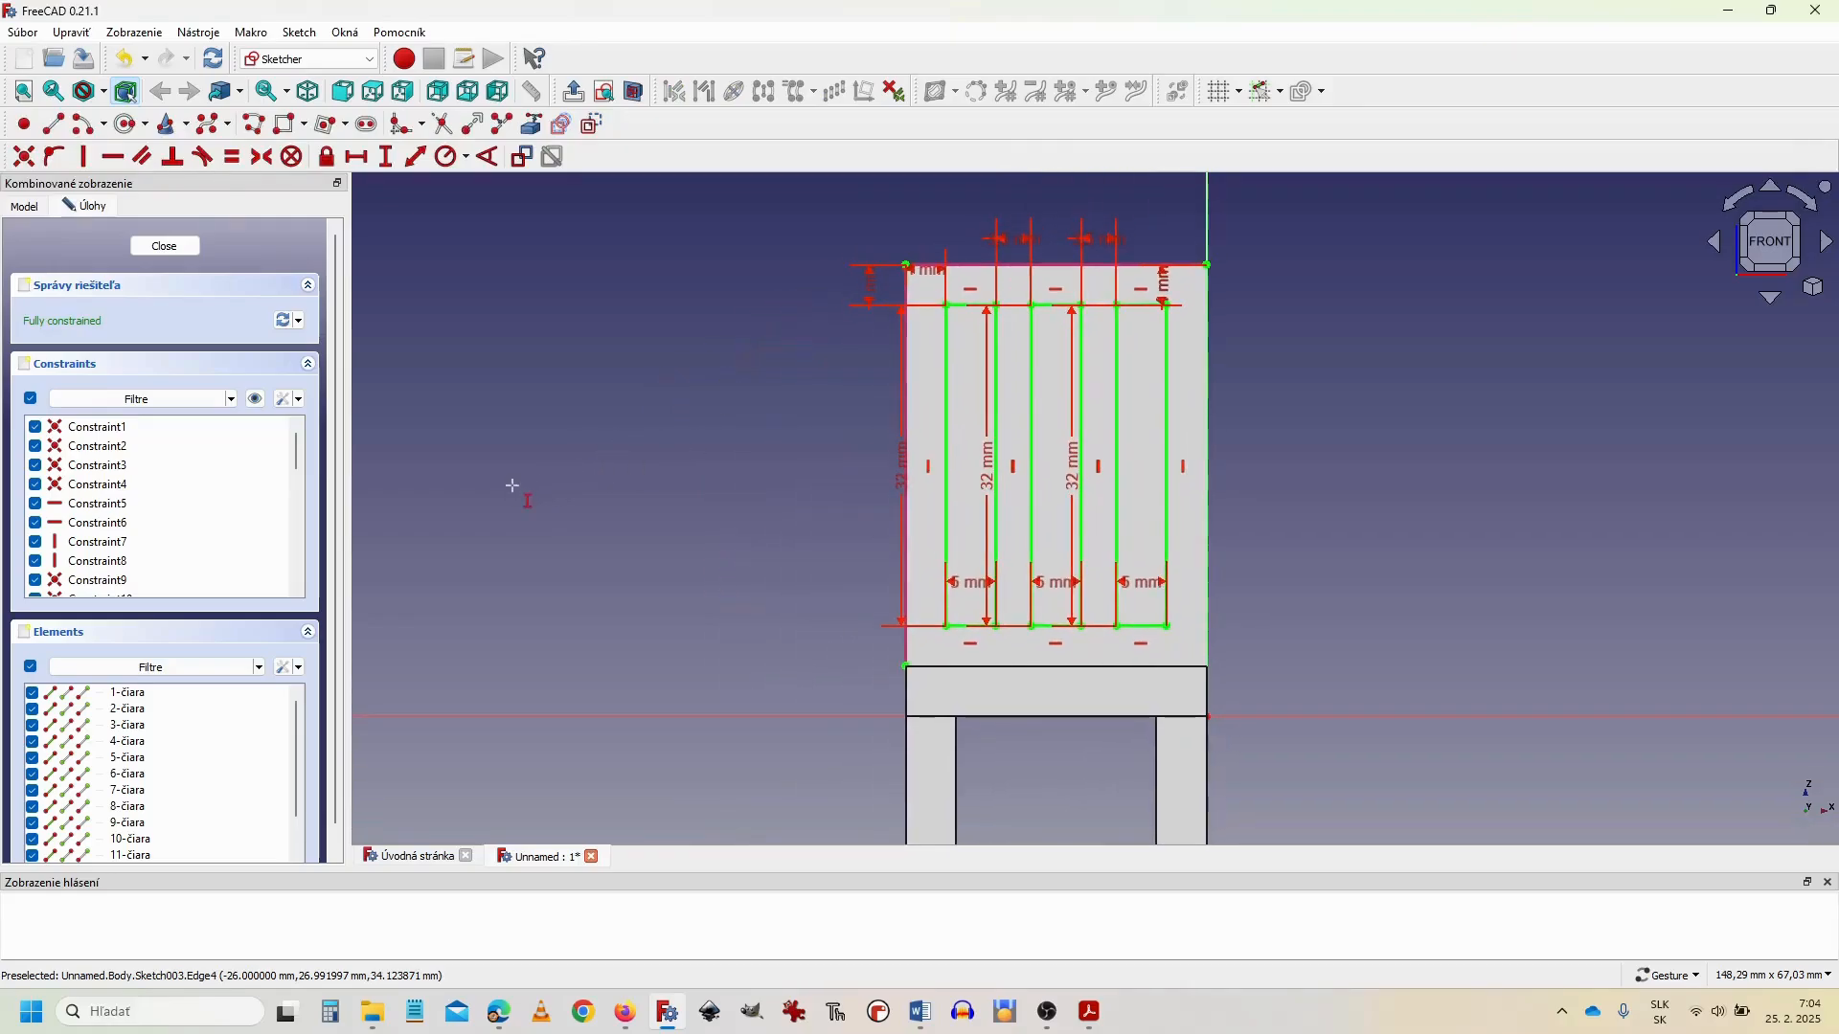
left_click(186, 249)
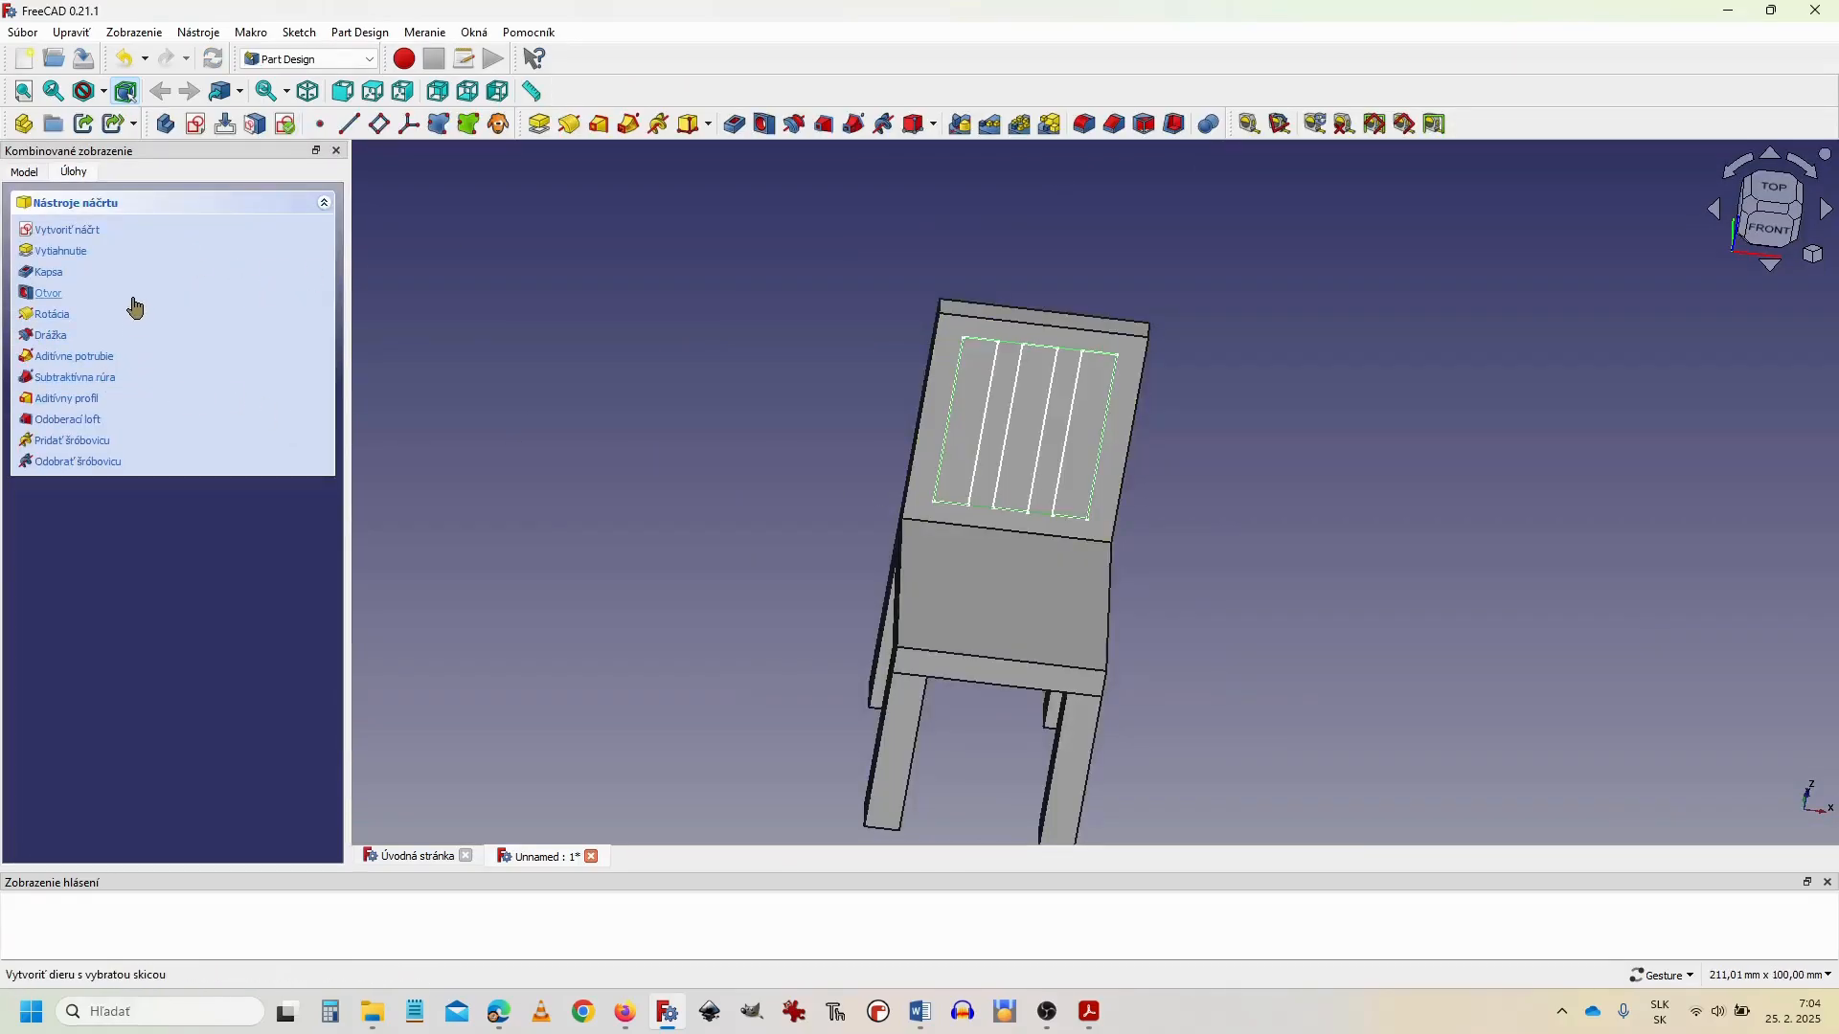
left_click(48, 273)
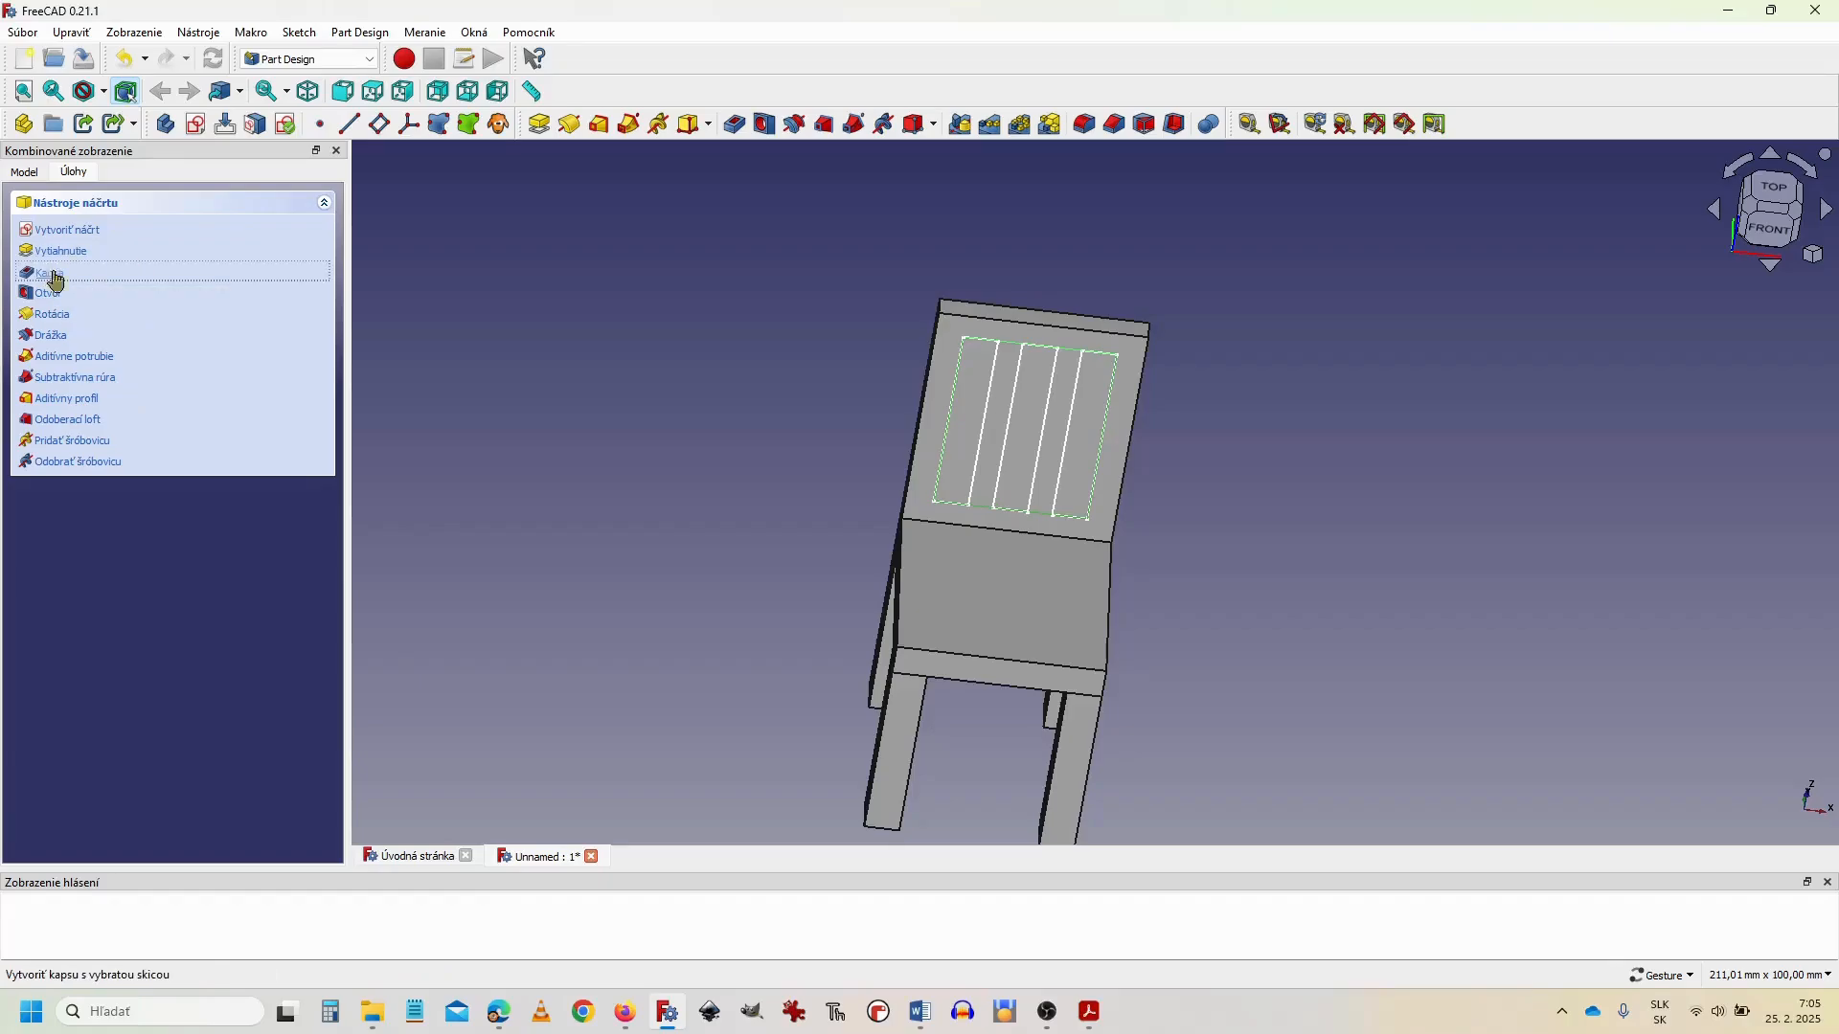
left_click_drag(641, 295, 543, 294)
left_click_drag(674, 456, 525, 428)
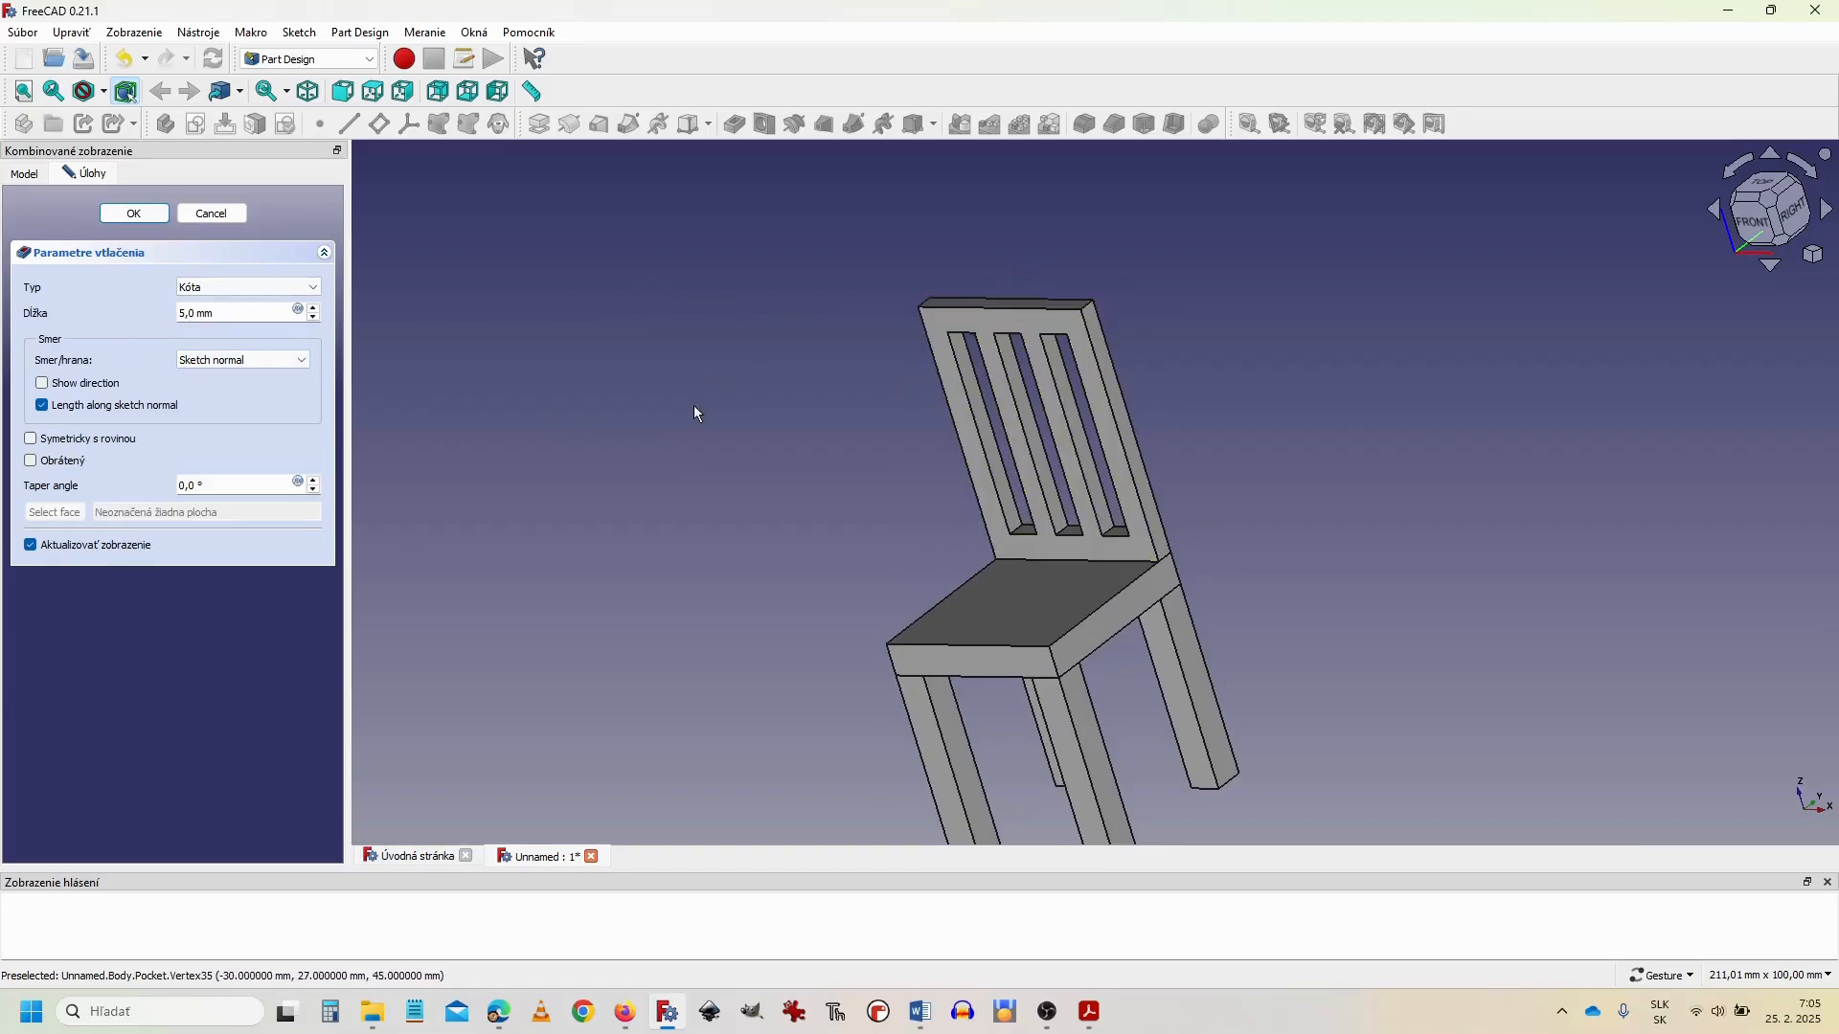
left_click_drag(693, 405, 739, 369)
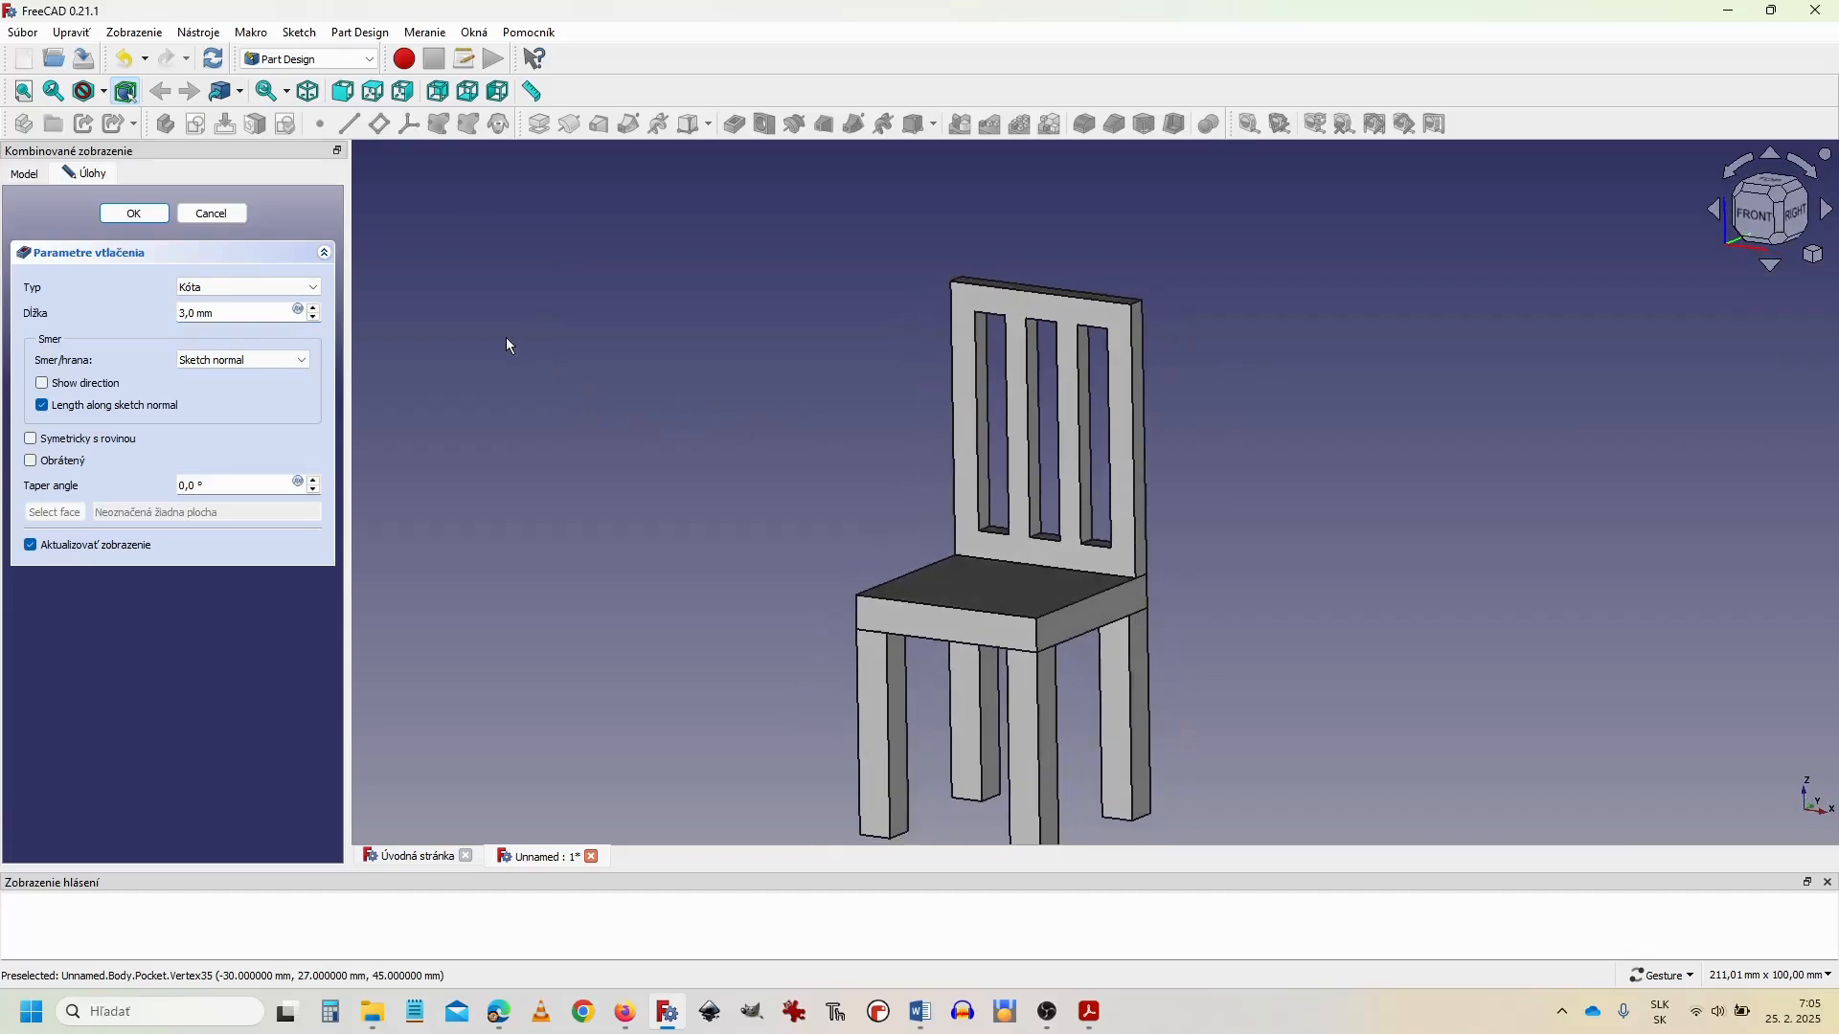
left_click(135, 214)
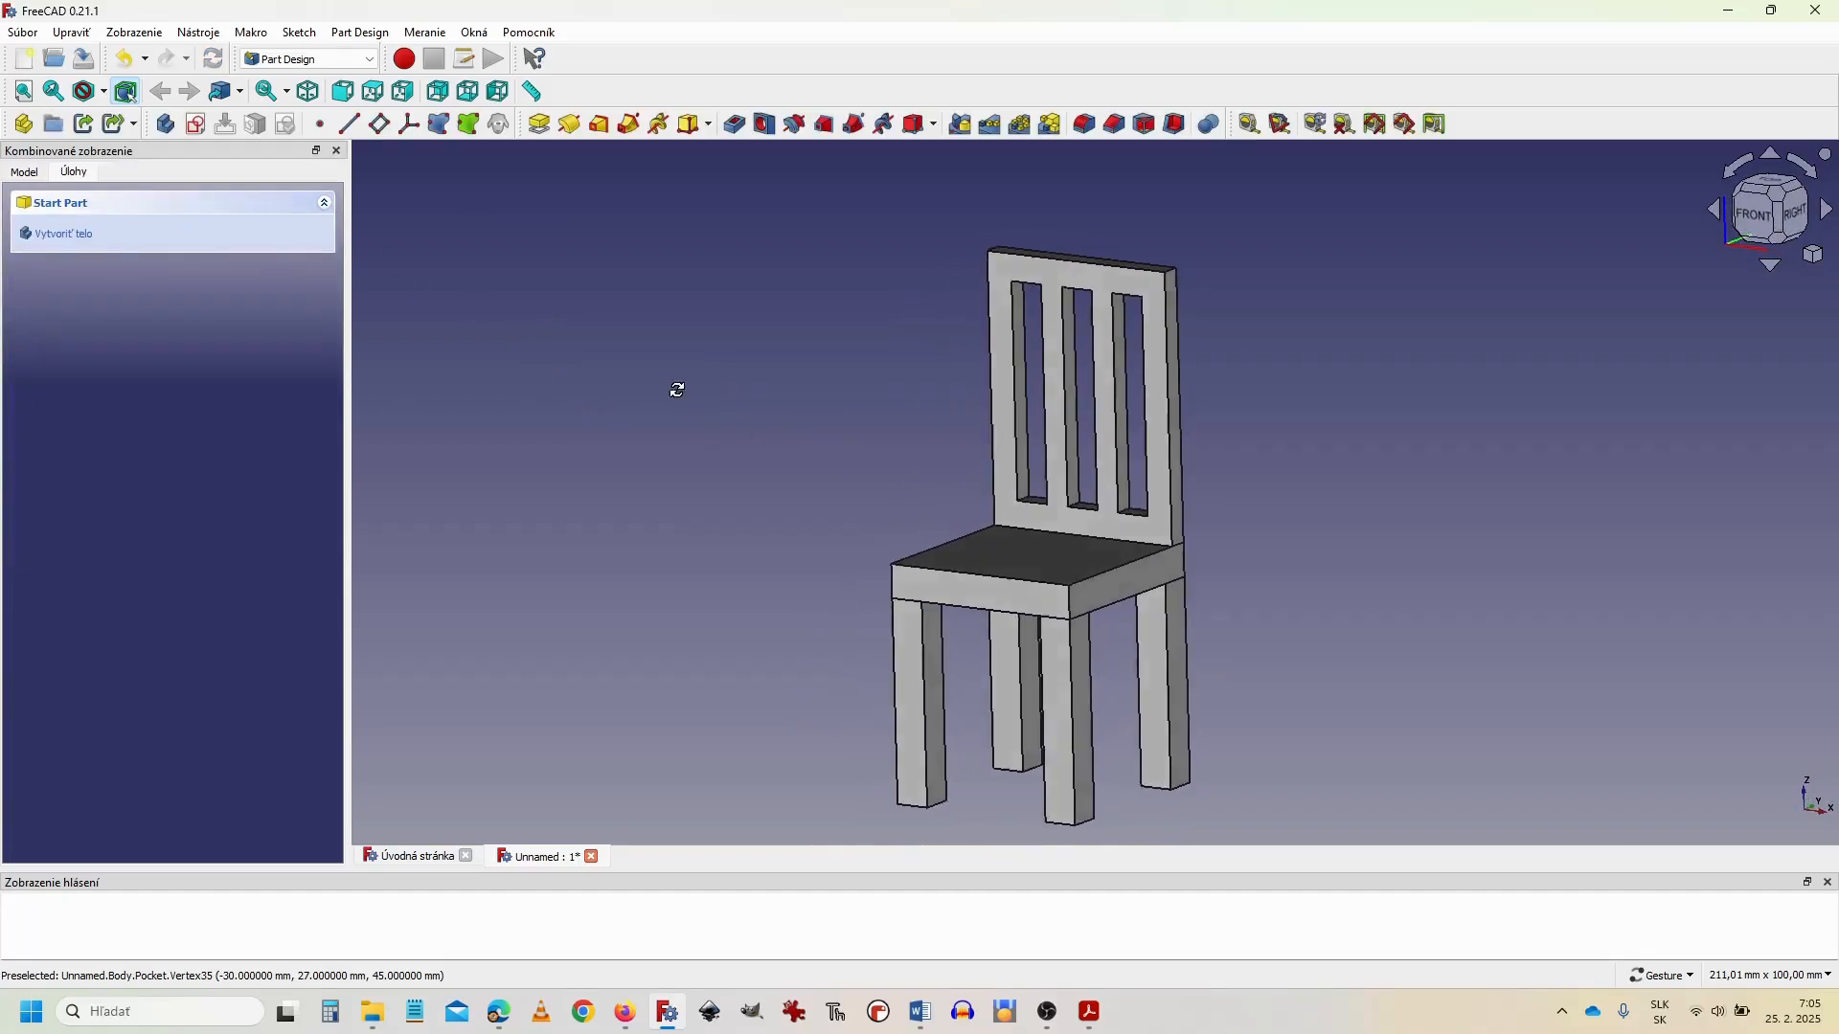